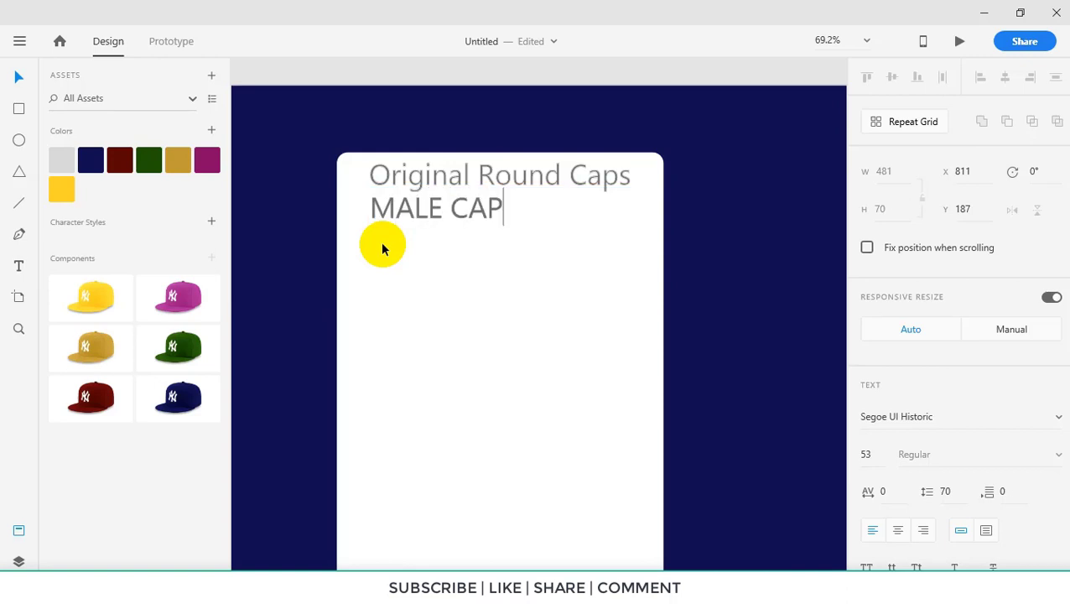
Complete the subtitle line below the card's heading as "MALE CAPS AT AFFORDABLE PRICES."
text(S AT AFFORDABE)
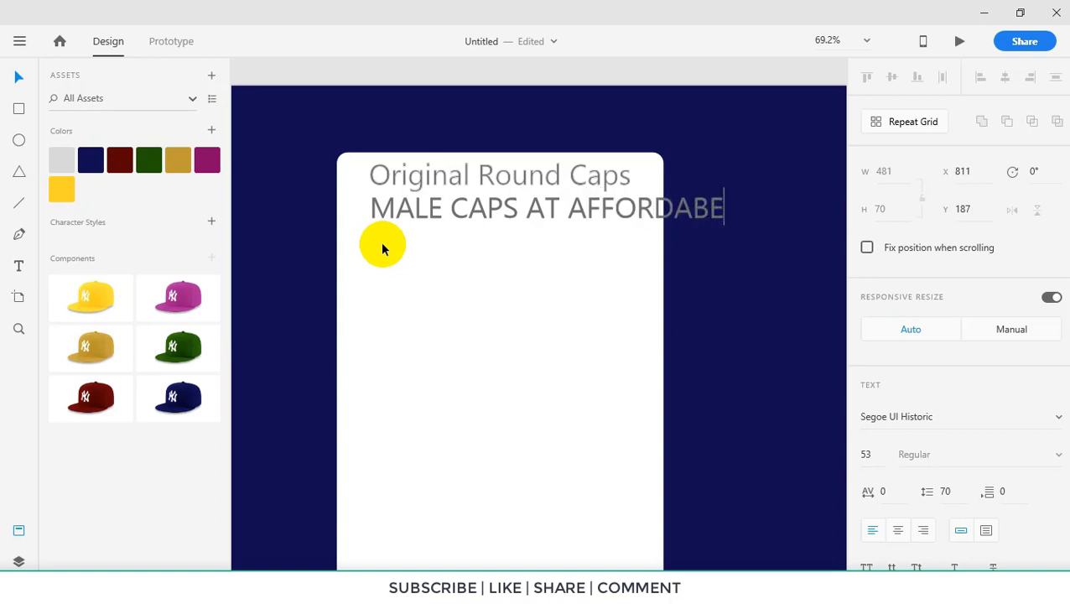
key(BackSpace)
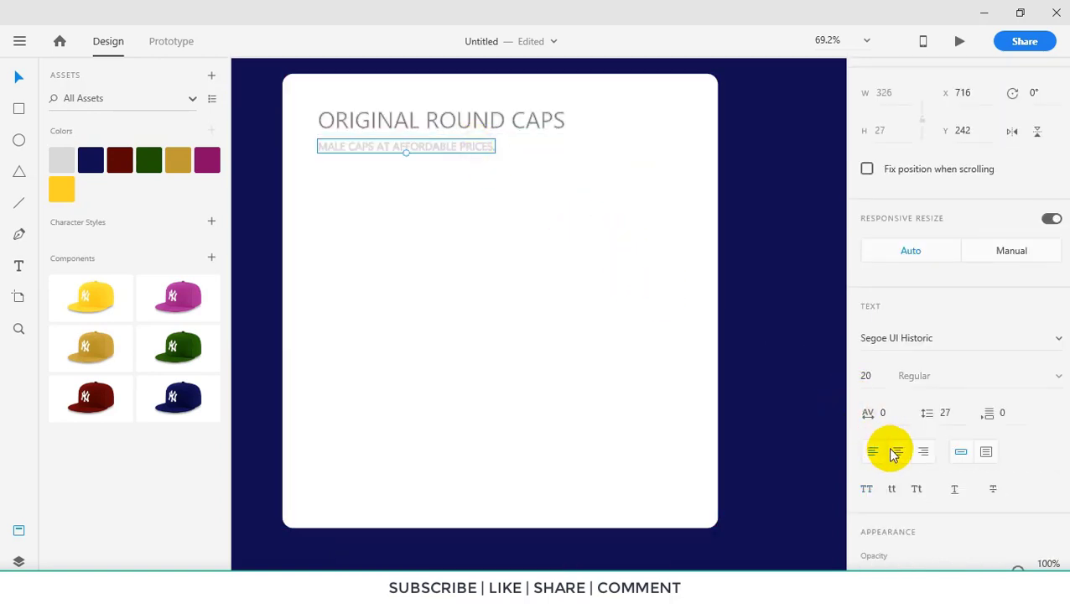
Set the subtitle's font size to 33 and the ORIGINAL ROUND CAPS heading's font size to 45
drag(868, 376, 854, 318)
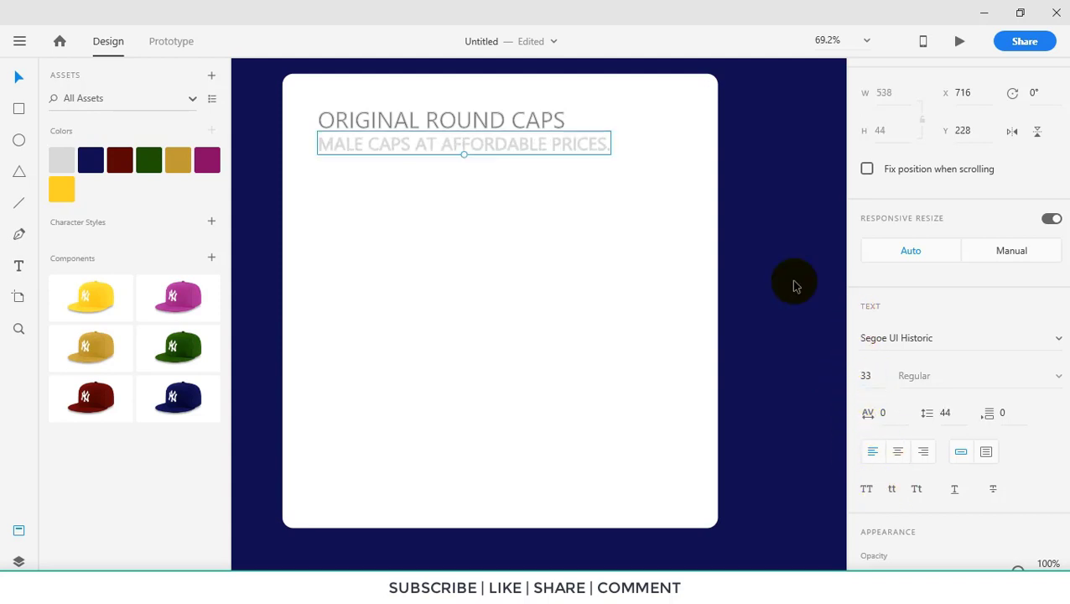
click(496, 126)
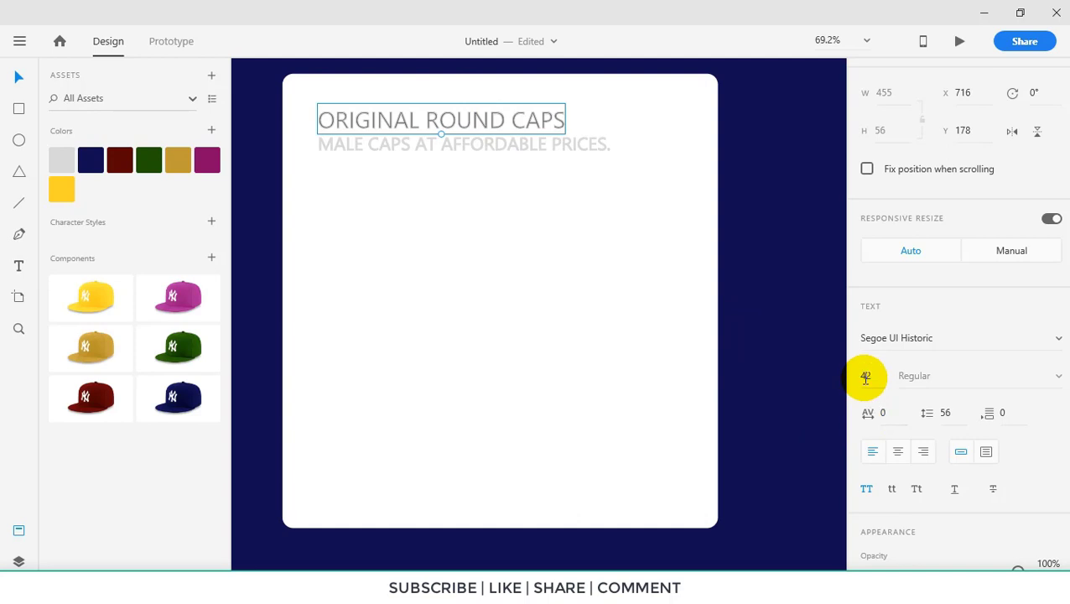
drag(865, 369, 857, 363)
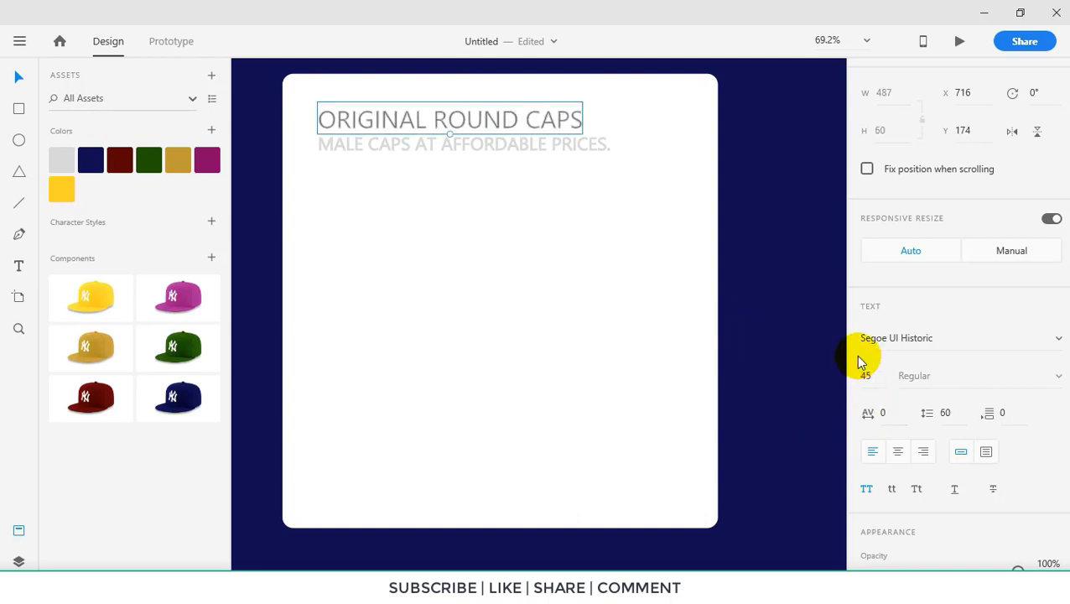
Insert the word ROUND after MALE in the subtitle, in capital letters
click(474, 146)
double_click(468, 145)
click(363, 144)
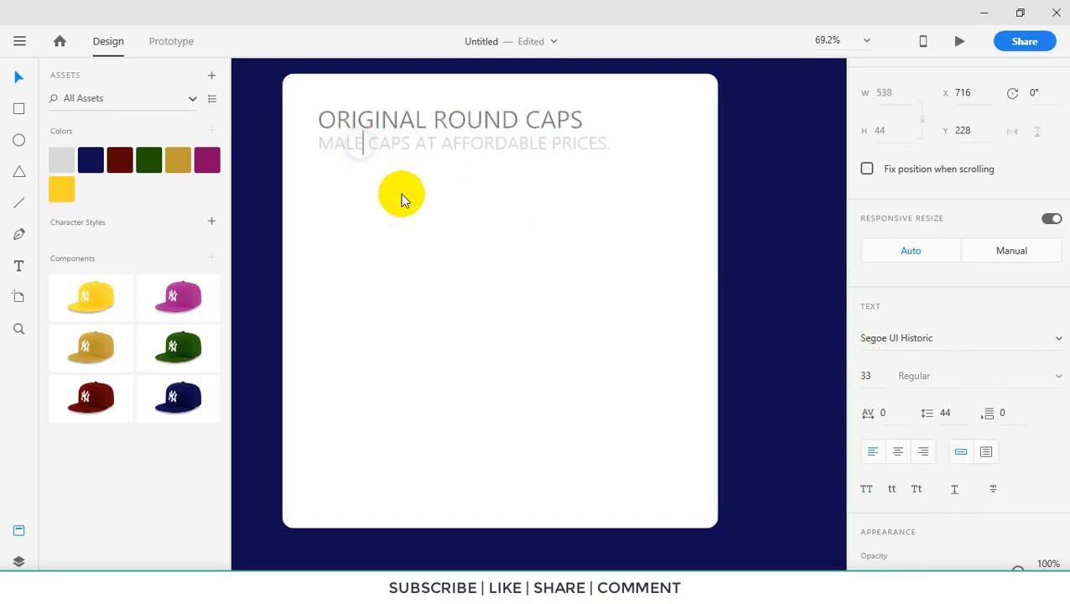
text(rOU)
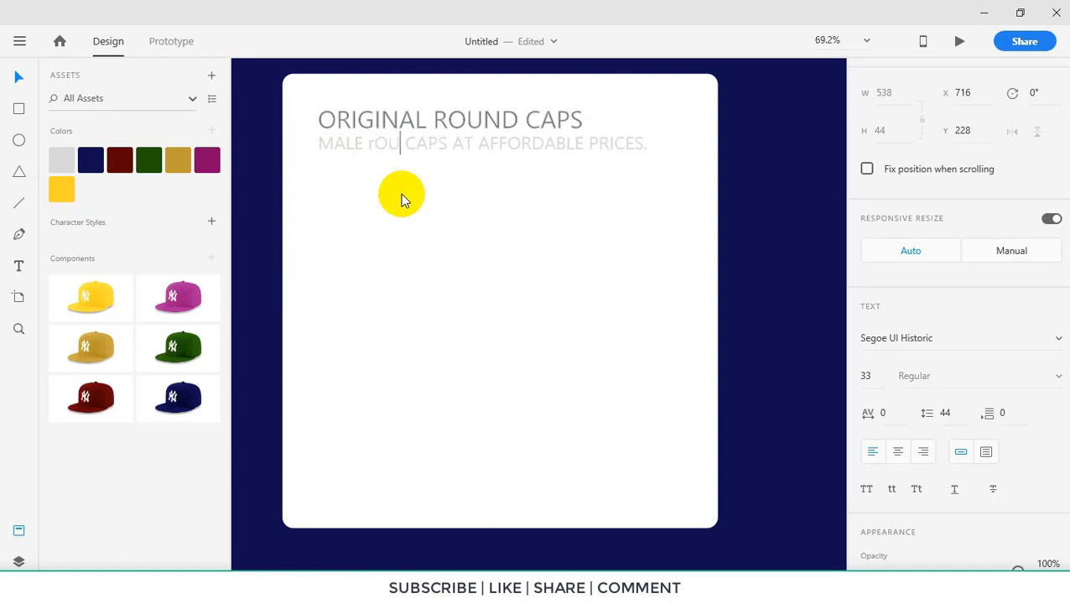
key(BackSpace)
key(BackSpace)
key(BackSpace)
text(ROUND)
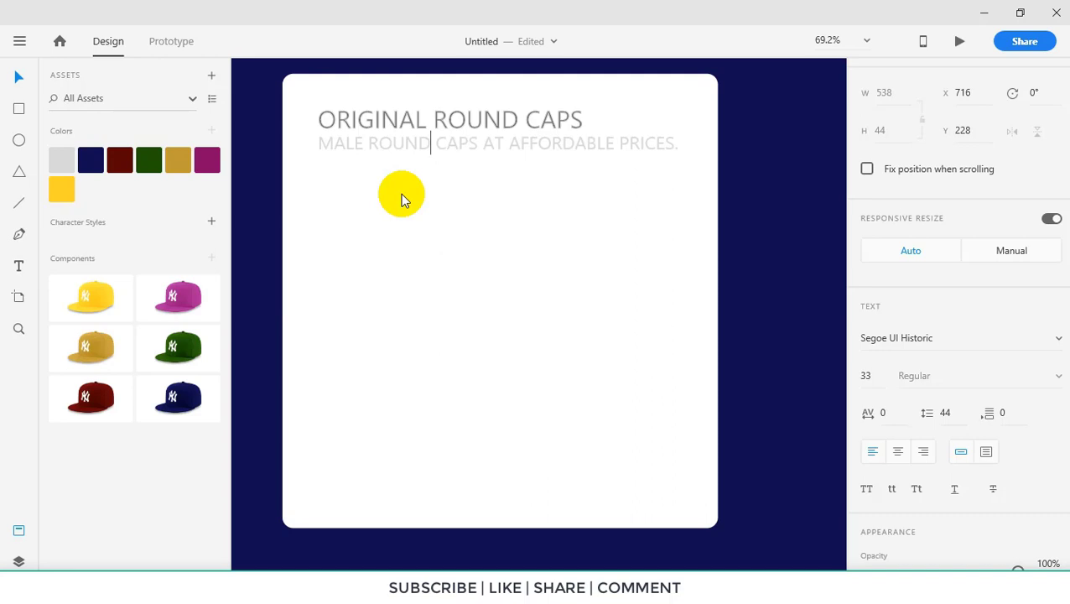
Add "A VERY" before AFFORDABLE and change PRICES to PRICE at the end of the subtitle
click(506, 144)
text(A VERY)
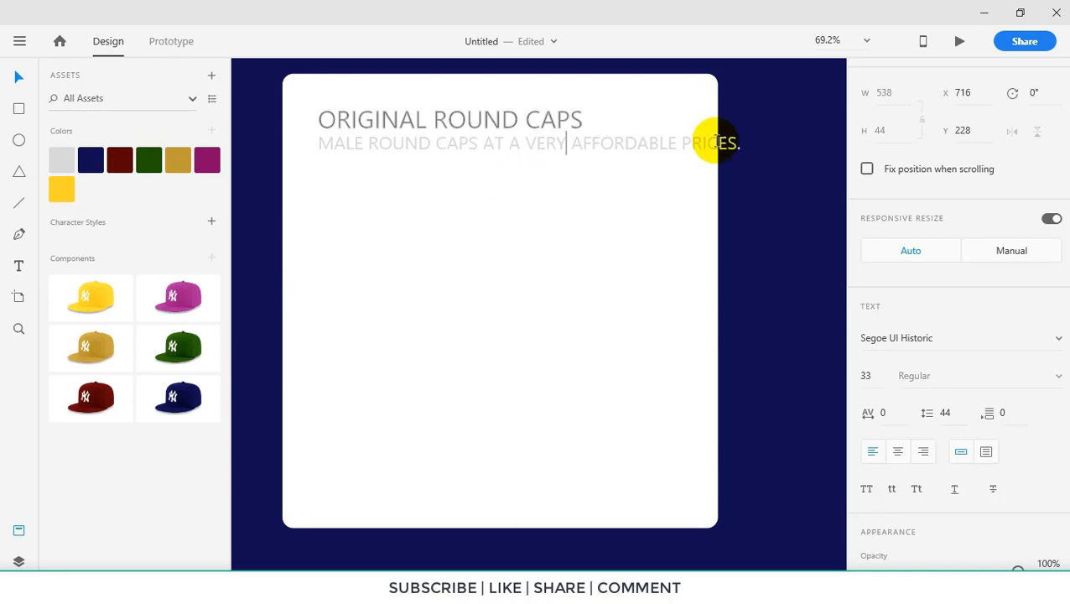
drag(723, 143, 761, 150)
text(.)
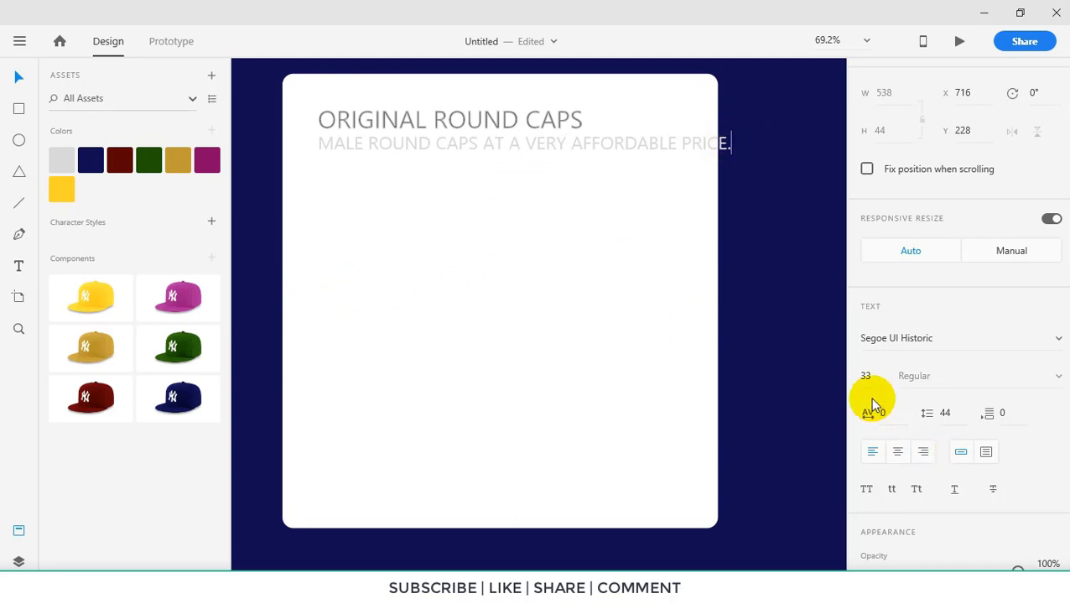
Reduce the subtitle's font size to 22 so the line fits inside the white card
click(867, 378)
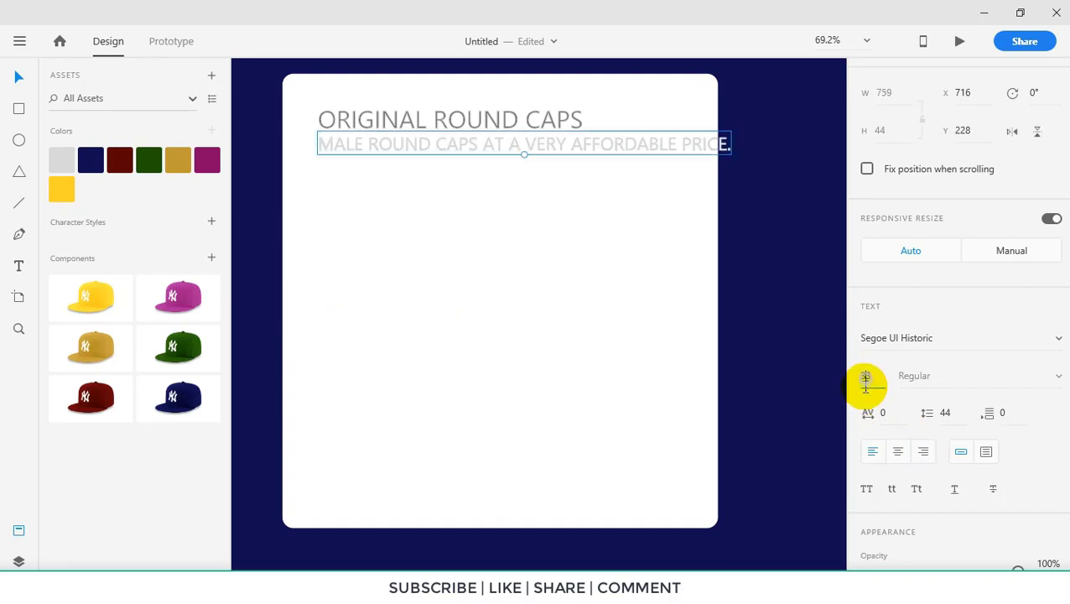
key(Down)
key(Down)
key(Down)
key(Down)
key(Down)
key(Down)
key(Down)
key(Down)
key(Down)
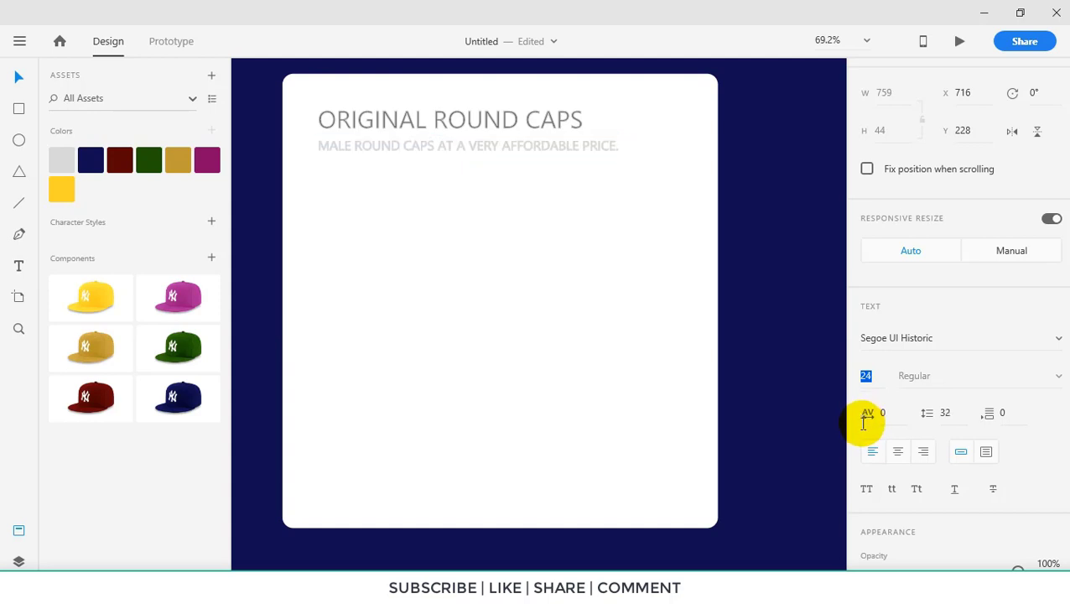
key(Down)
key(Down)
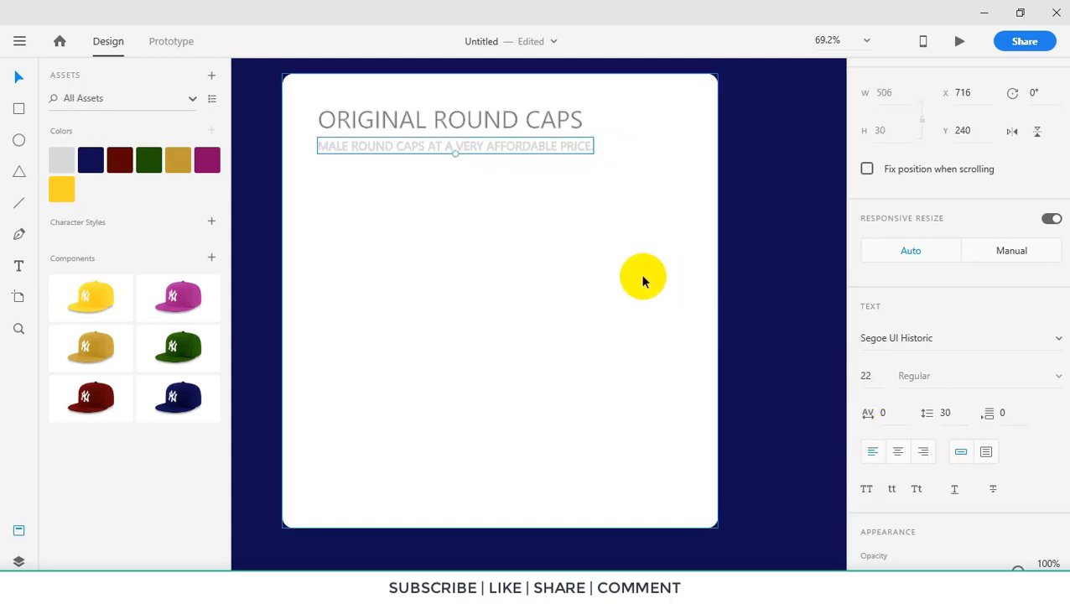
Reduce the font size of the ORIGINAL ROUND CAPS heading to 38
click(520, 121)
click(865, 377)
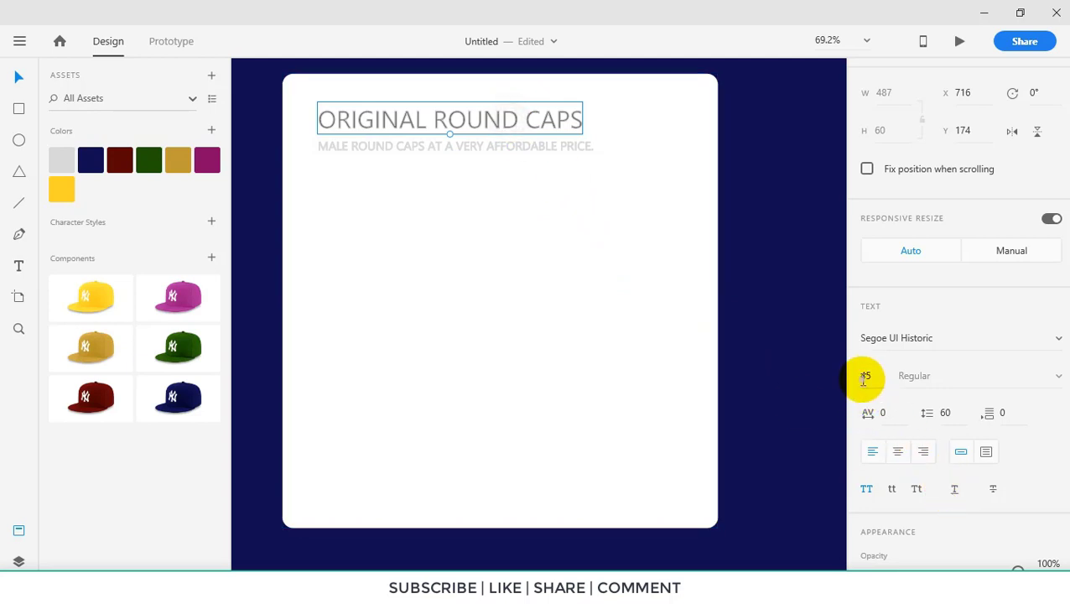
key(Down)
key(Down)
key(Down)
key(Down)
key(Down)
key(Down)
key(Down)
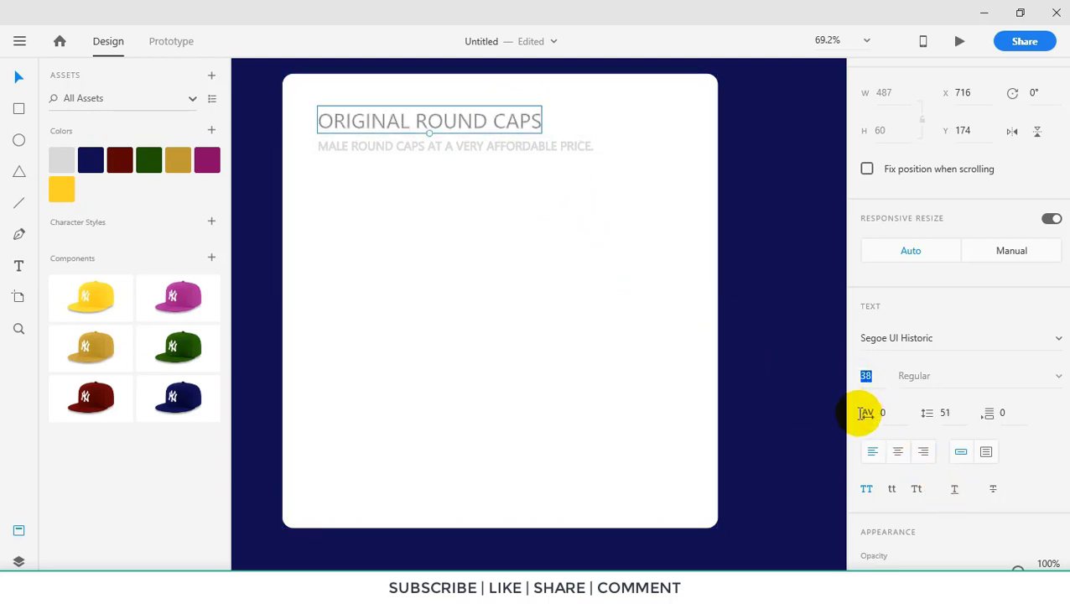
click(572, 308)
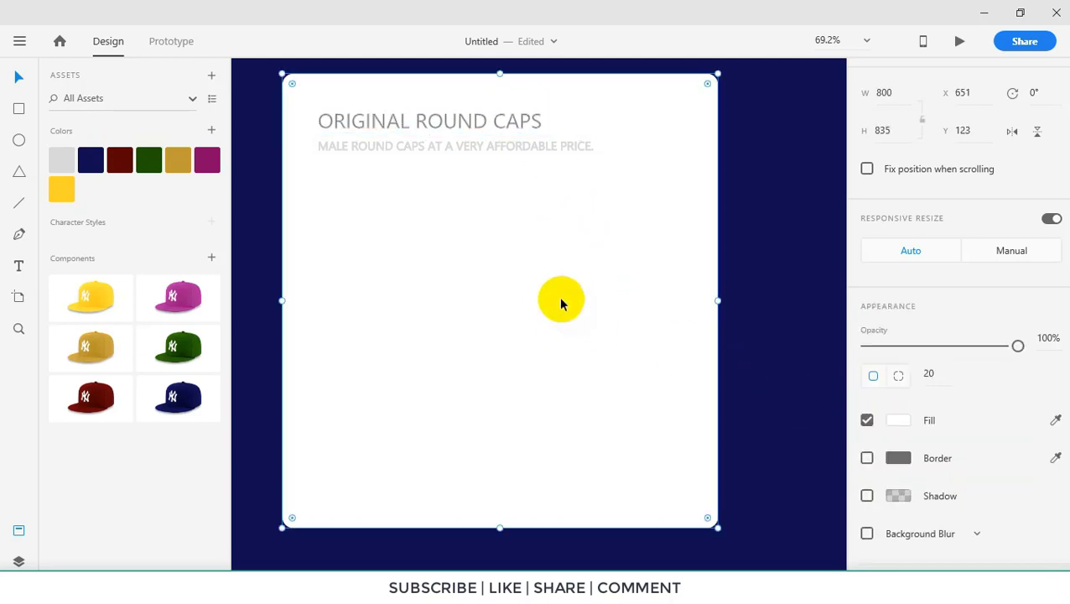
Place the dark blue cap component on the white card and centre it vertically and horizontally on the card
drag(181, 401, 509, 302)
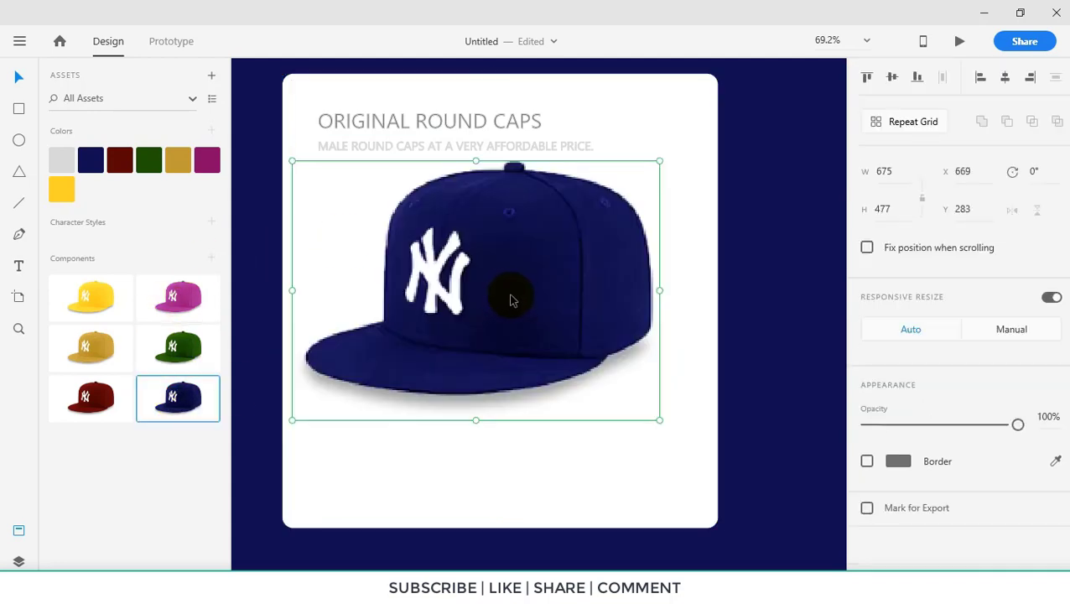
shift+click(688, 406)
click(892, 78)
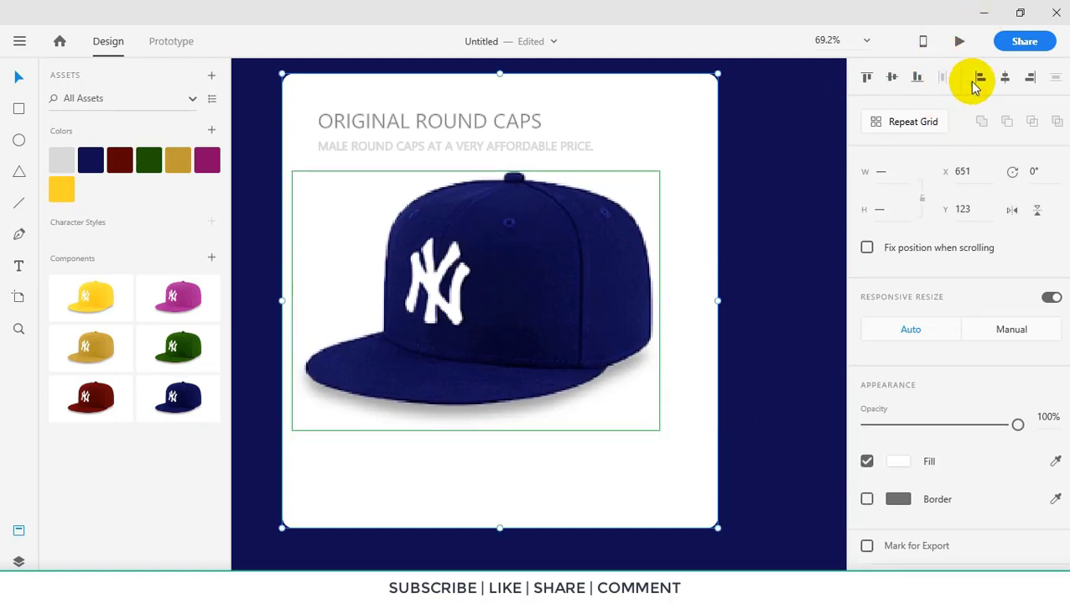
click(1004, 78)
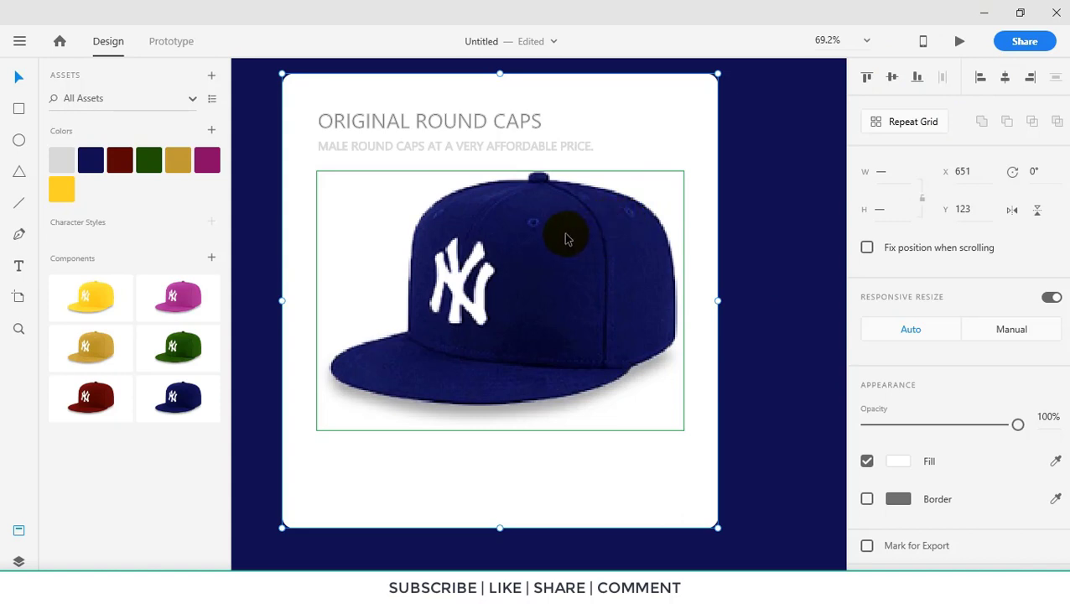
Draw a circle about 26 by 26 below the cap and repeat it into a horizontal row of six with Repeat Grid
scroll(567, 240, down, 5)
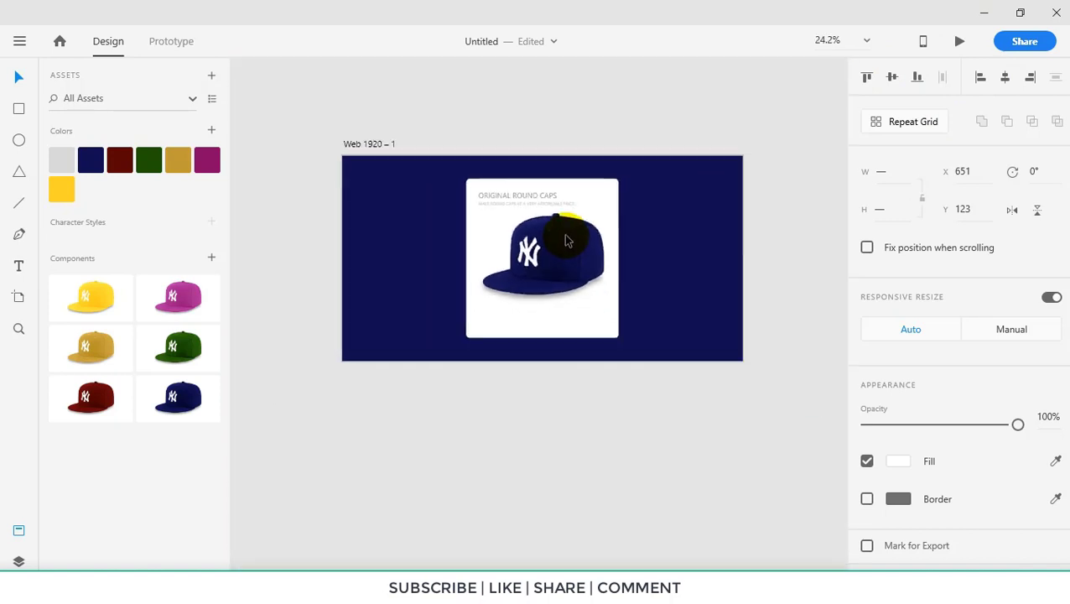
click(658, 255)
scroll(549, 280, up, 2)
scroll(551, 280, up, 1)
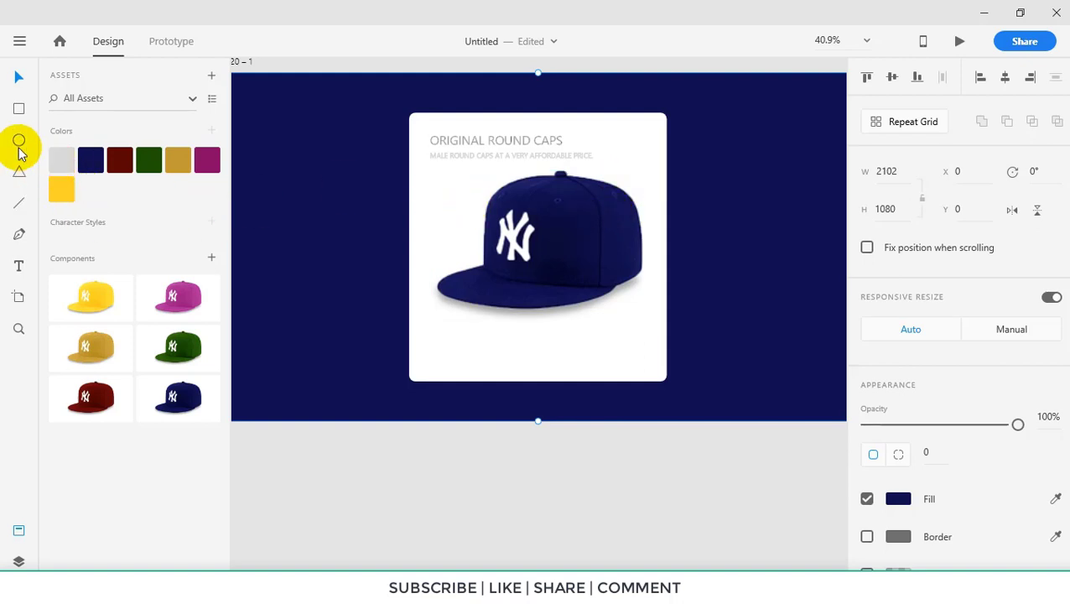
click(19, 144)
scroll(487, 352, up, 5)
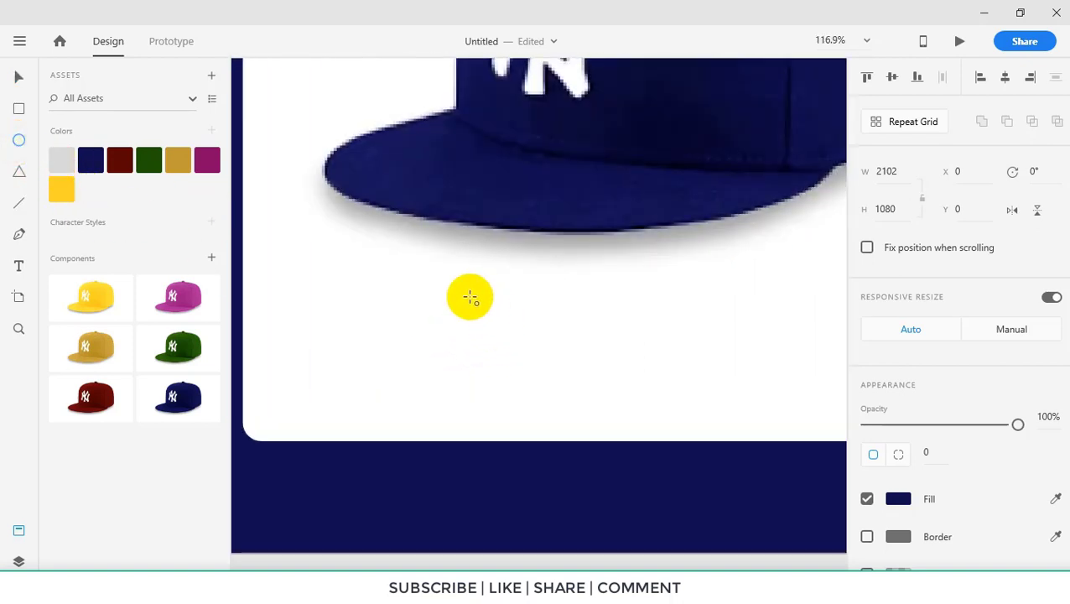
drag(449, 280, 487, 304)
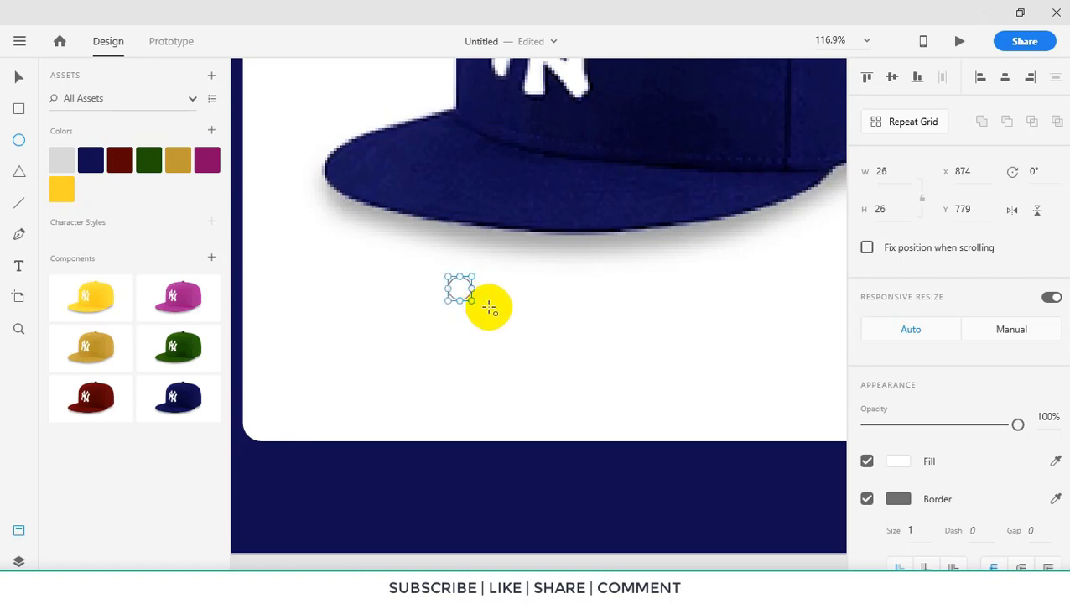
click(914, 124)
drag(472, 288, 686, 300)
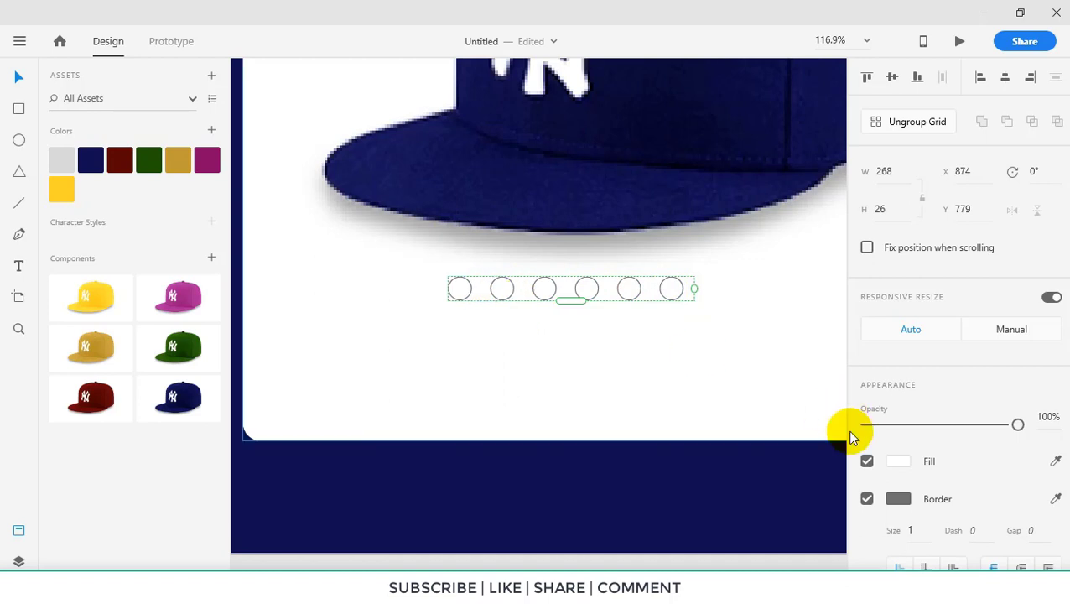
Try the repeated circles without their border and restore it
click(874, 500)
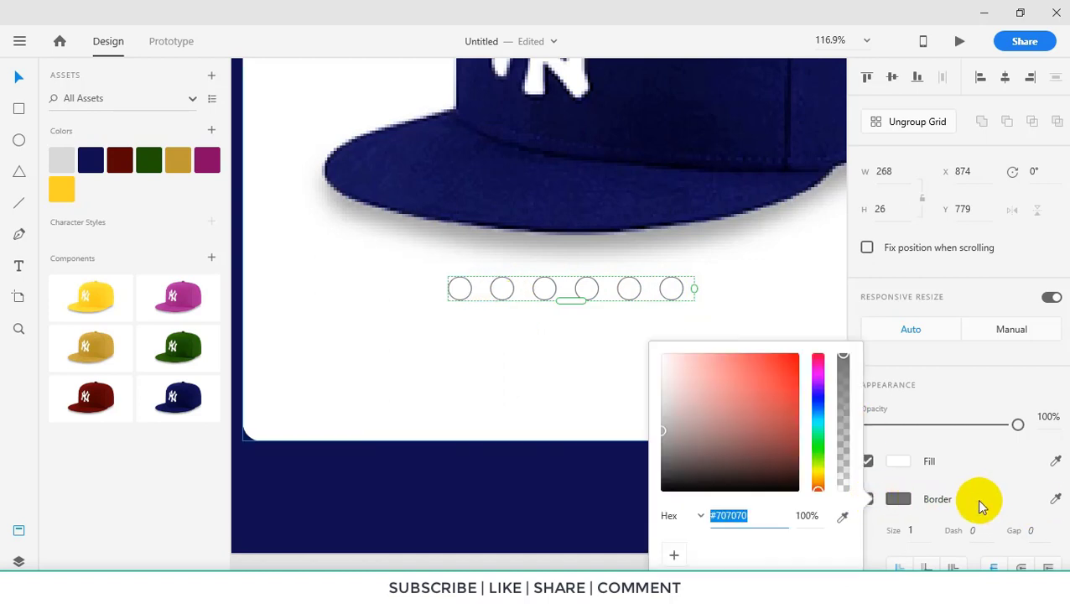
click(979, 501)
click(867, 499)
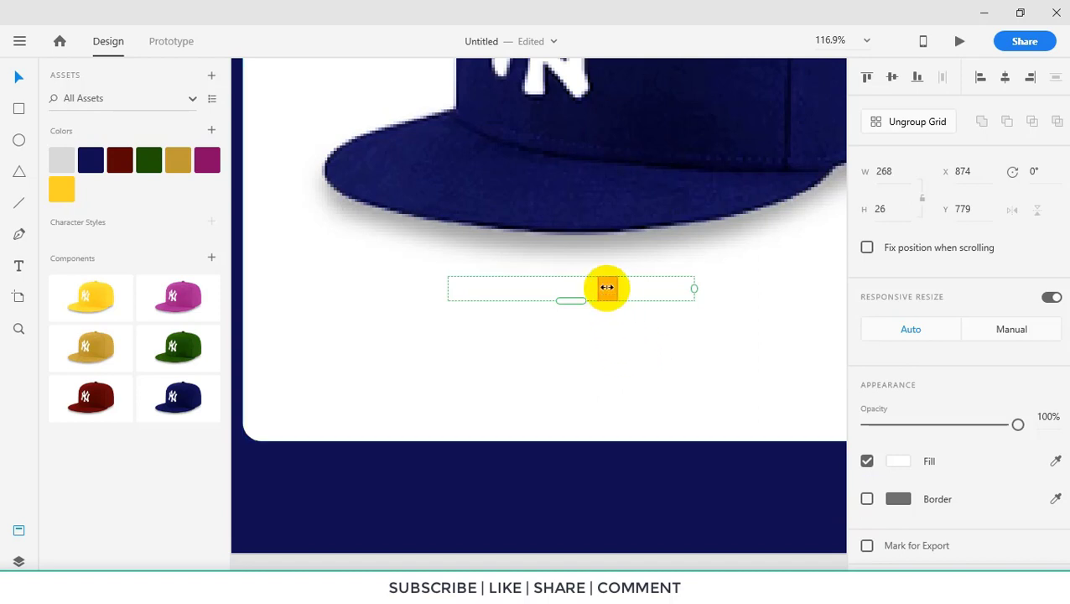
click(867, 499)
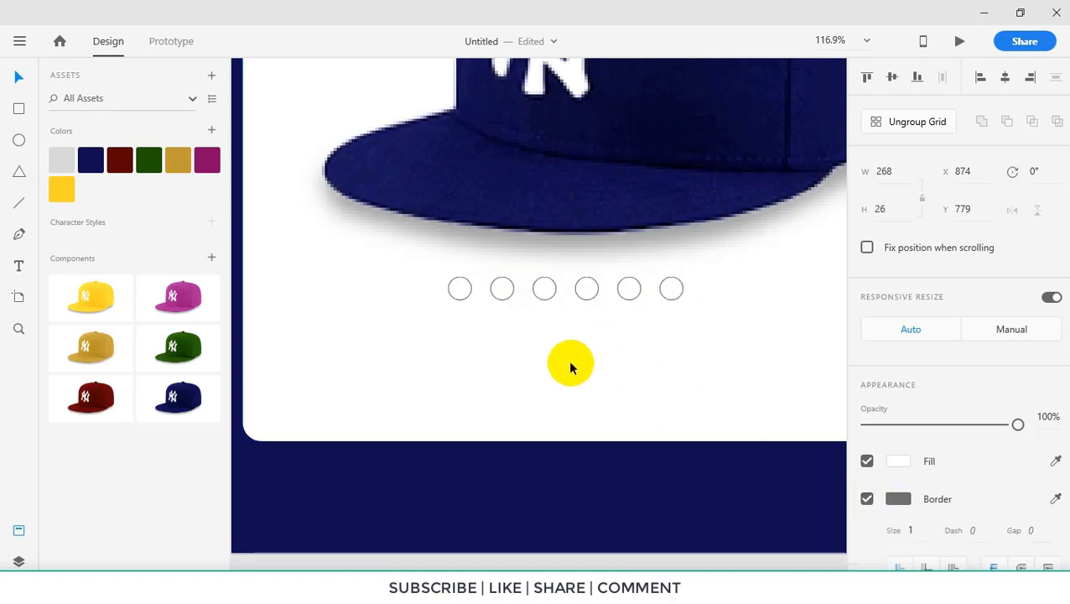
Ungroup the repeat grid of circles into separate objects
click(562, 359)
click(461, 291)
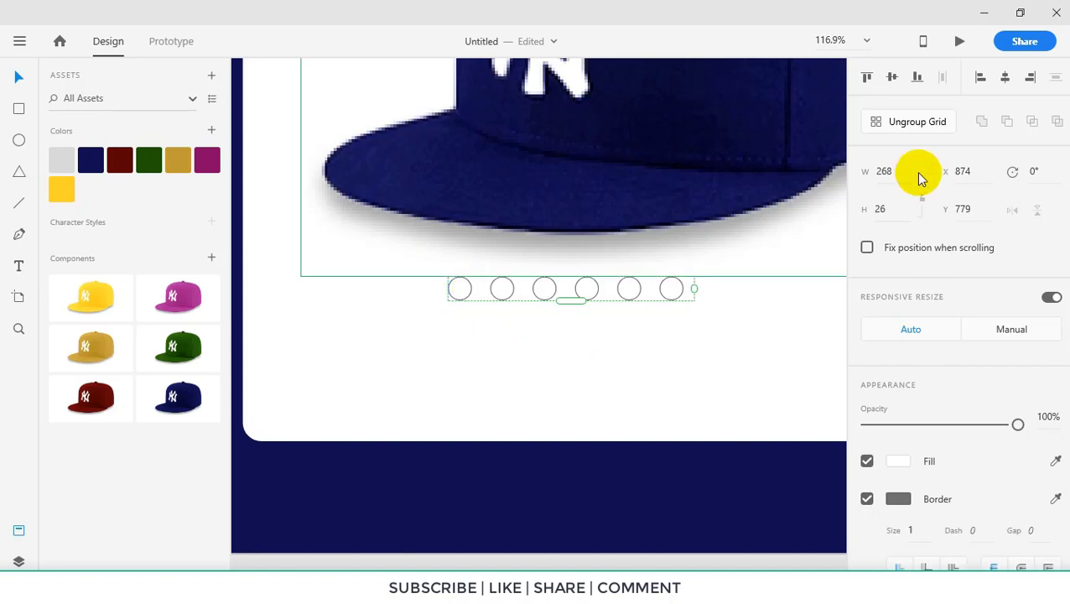
click(910, 122)
click(712, 358)
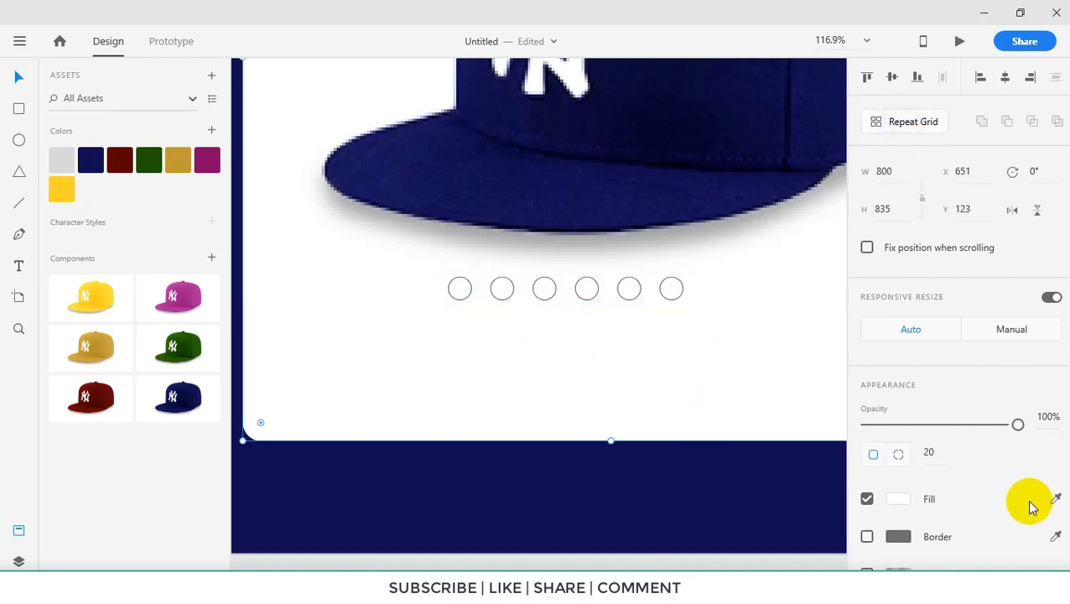
Fill the six circles in order with the saved dark blue, dark red, green, gold, purple and yellow colours
click(460, 291)
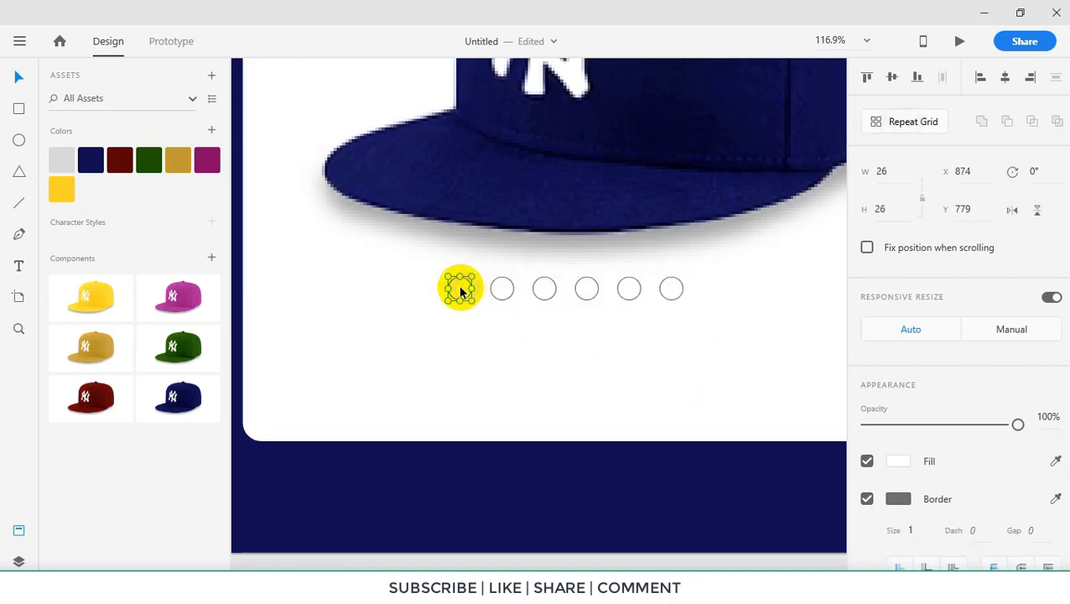
click(91, 160)
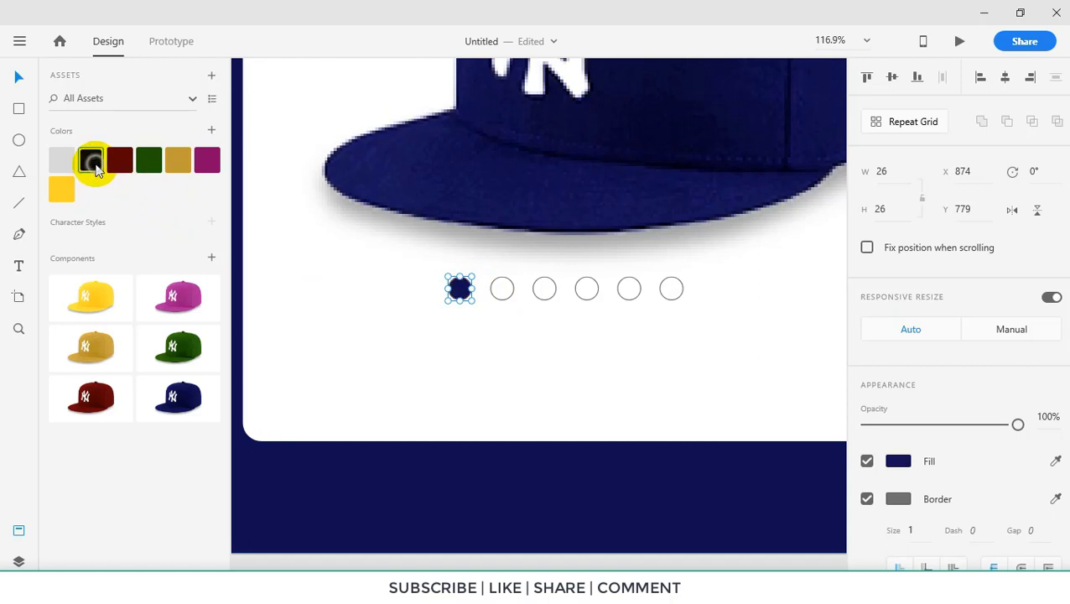
click(502, 289)
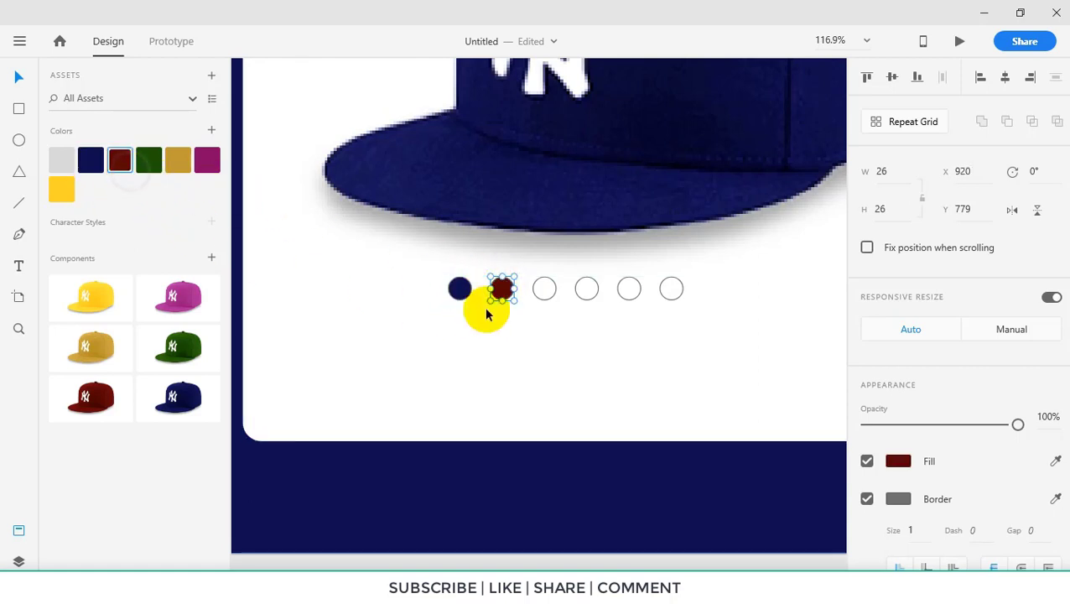
click(545, 289)
click(149, 161)
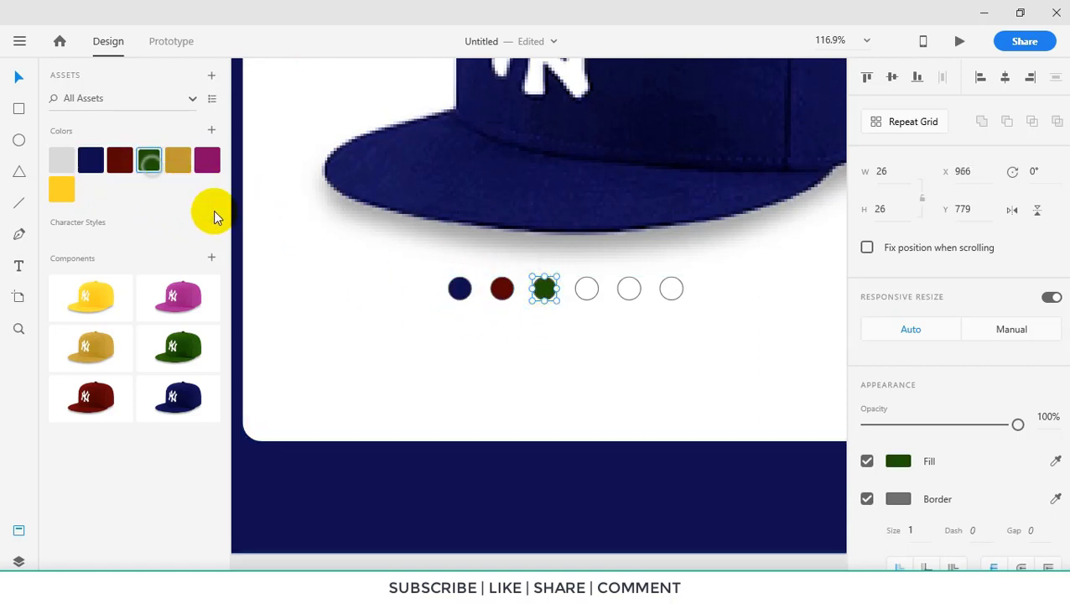
click(587, 289)
click(178, 160)
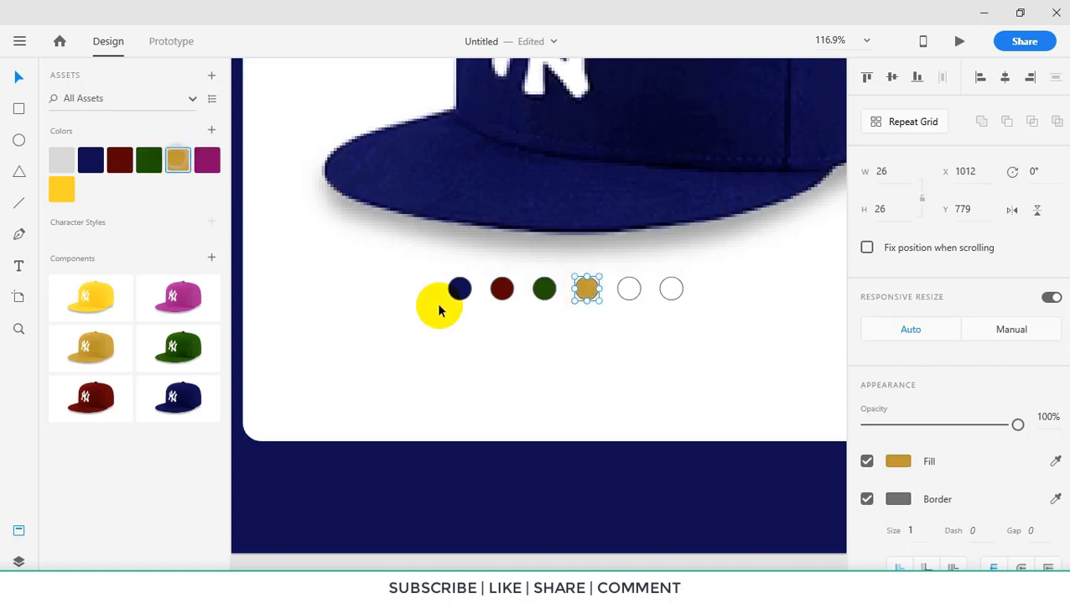
click(629, 288)
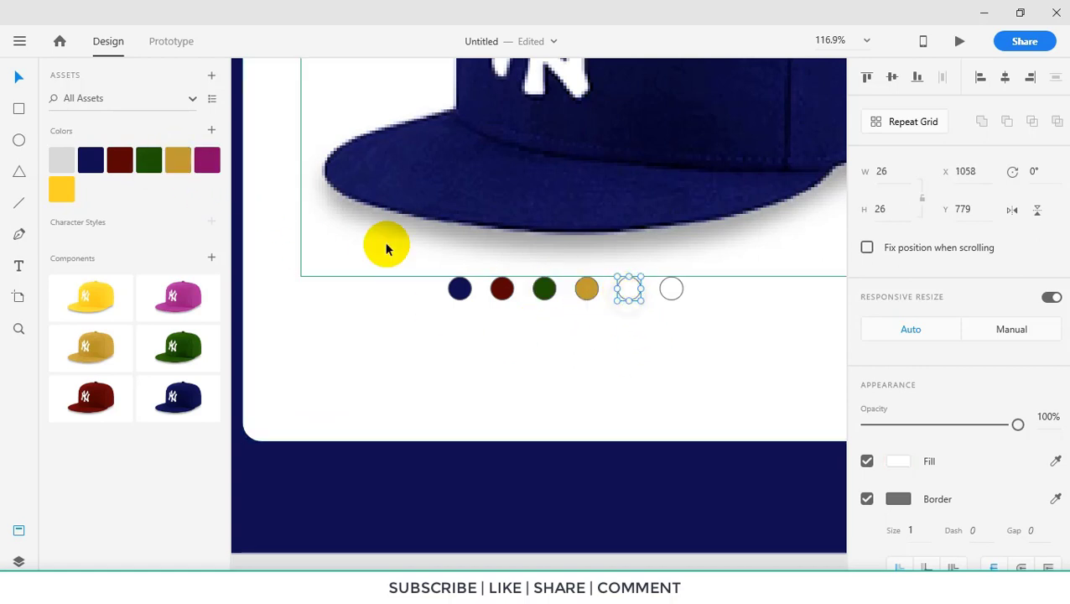
click(208, 162)
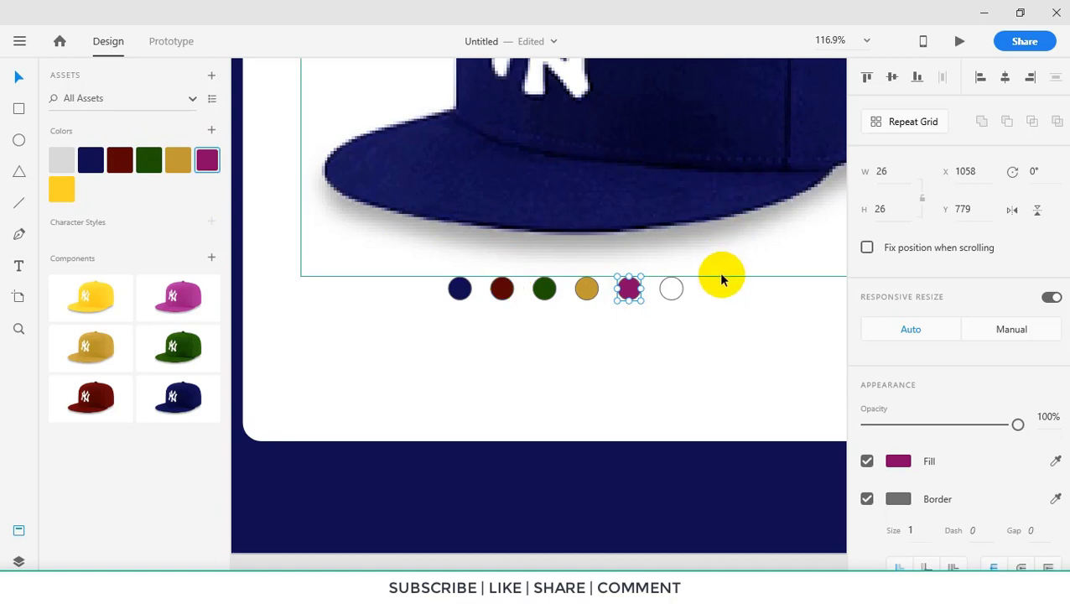
click(671, 289)
click(62, 189)
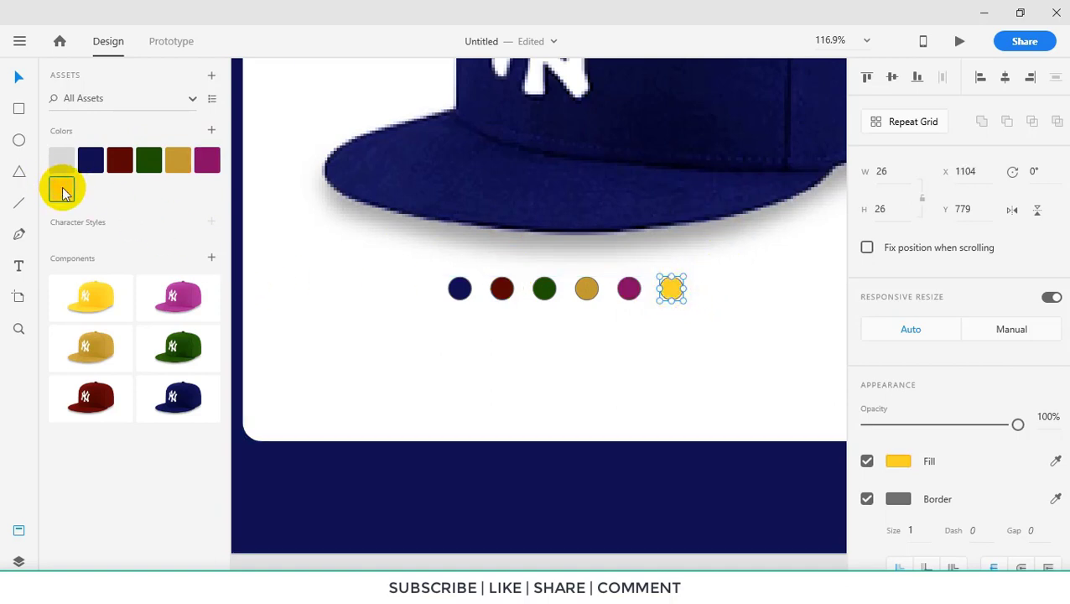
Remove the border from all six colour circles at once
shift+click(629, 288)
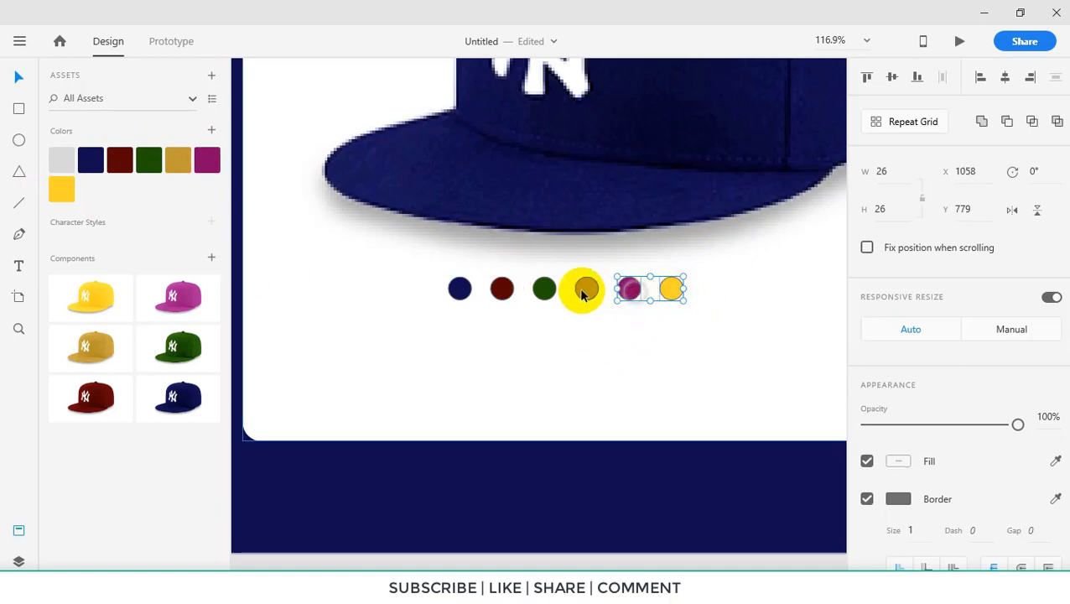
shift+click(587, 289)
shift+click(545, 289)
shift+click(502, 289)
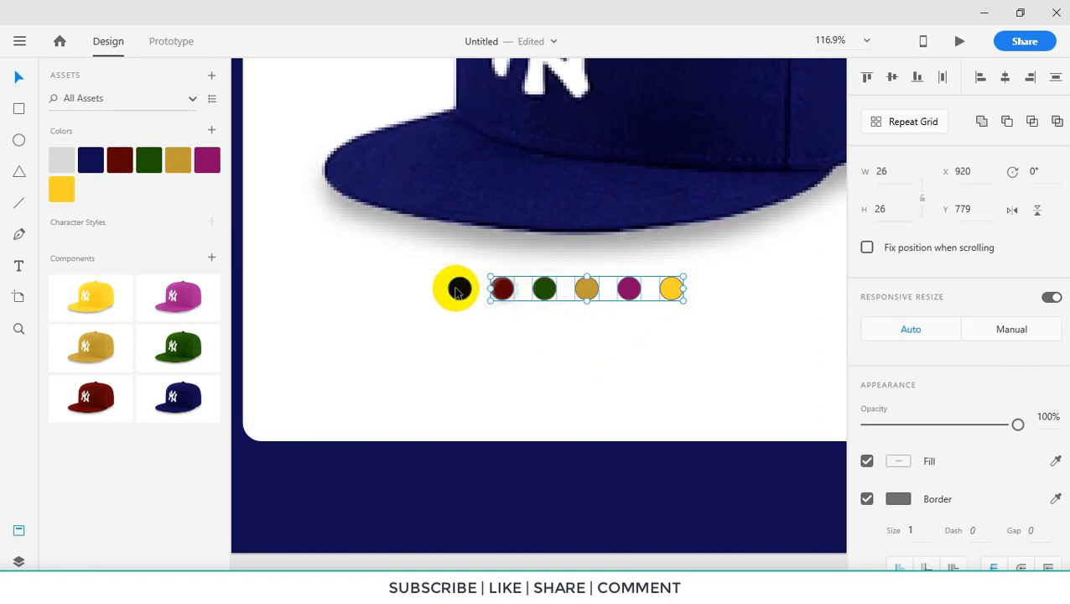
shift+click(458, 289)
click(868, 499)
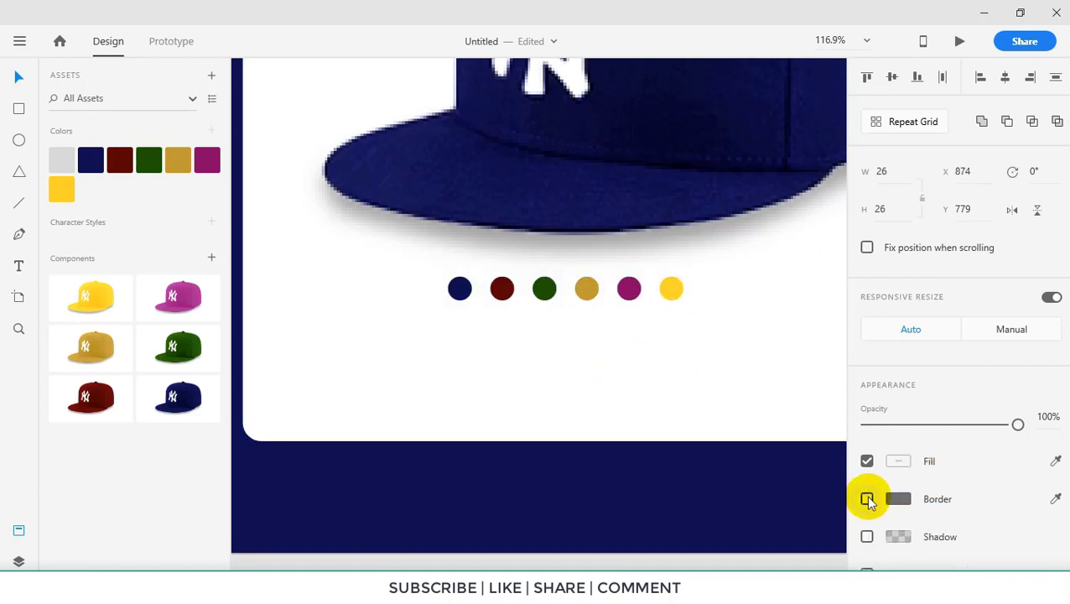
click(554, 357)
Enlarge a copy of the dark blue circle around its centre to 44 by 44, with a border and no fill
click(464, 291)
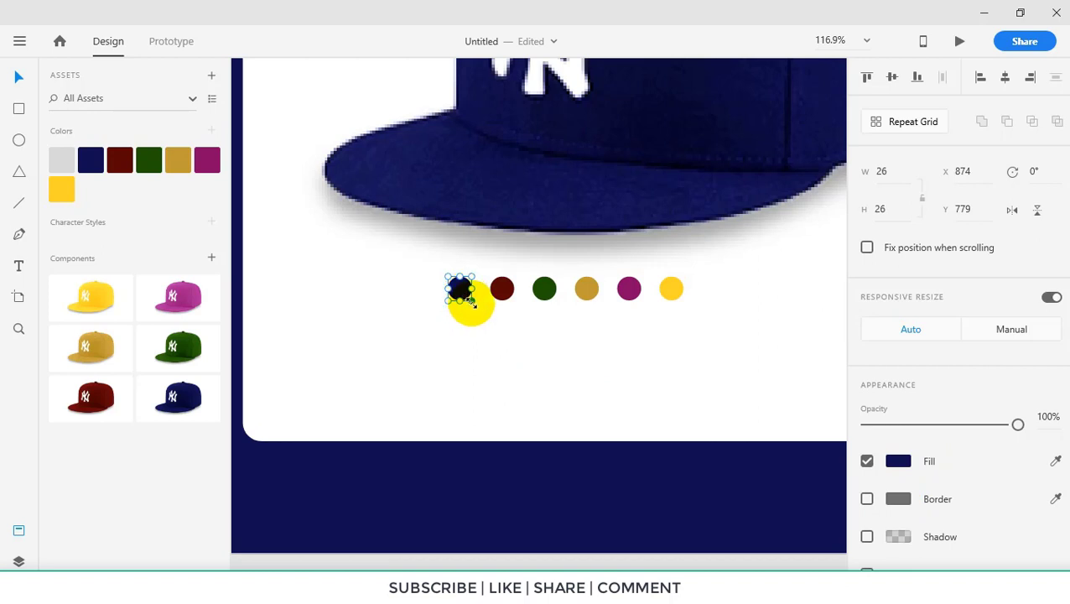
key(alt)
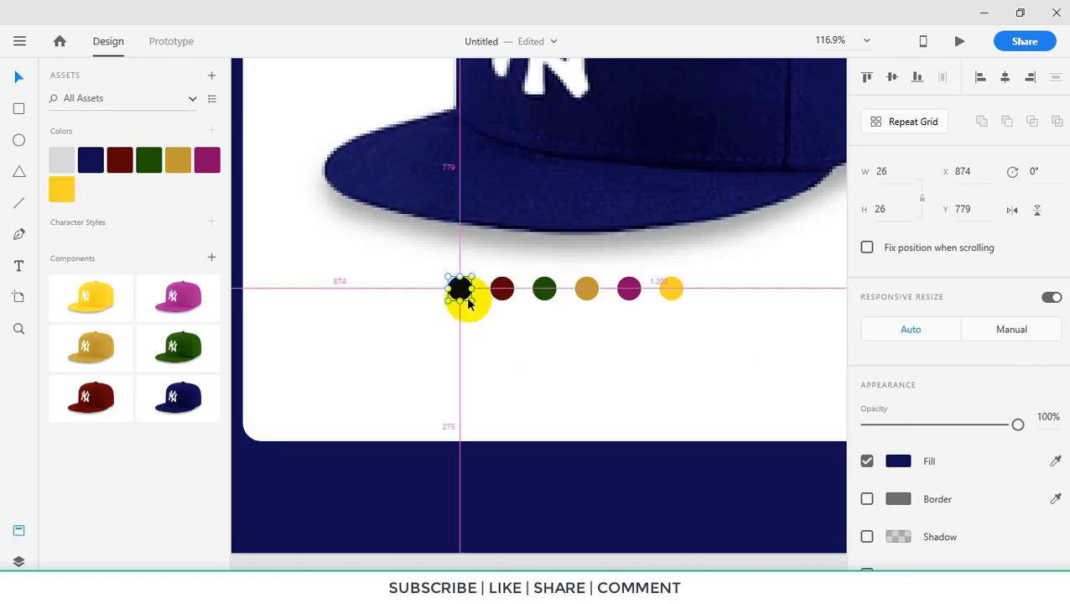
mouse_move(472, 300)
mouse_down()
mouse_move(488, 310)
mouse_move(479, 308)
mouse_up()
click(867, 499)
click(867, 461)
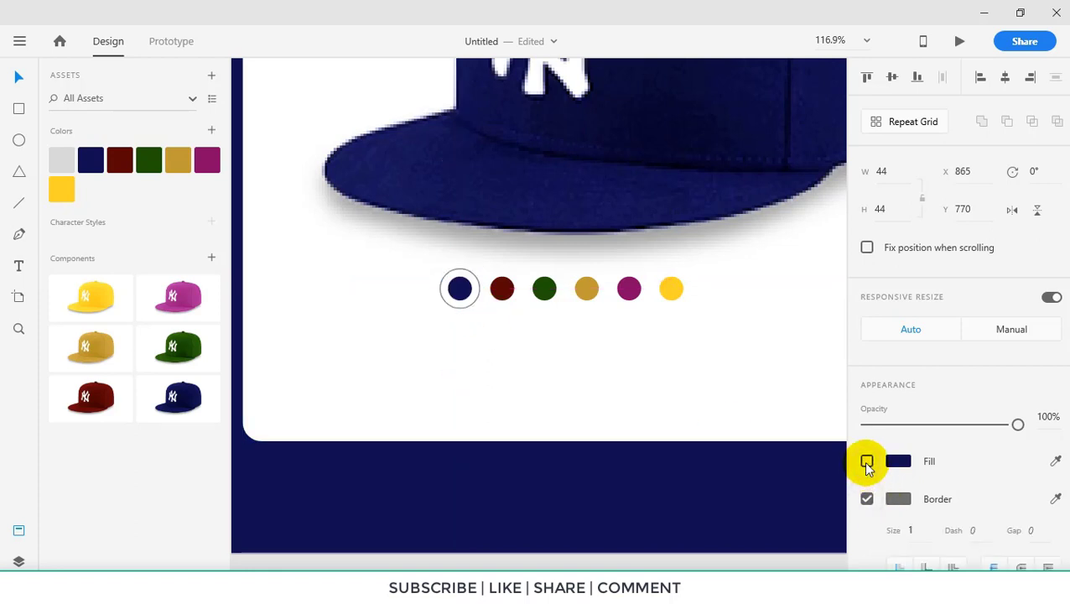
Set the ring's border size to 4 and sample its colour from the yellow circle
click(911, 530)
text(3)
key(Return)
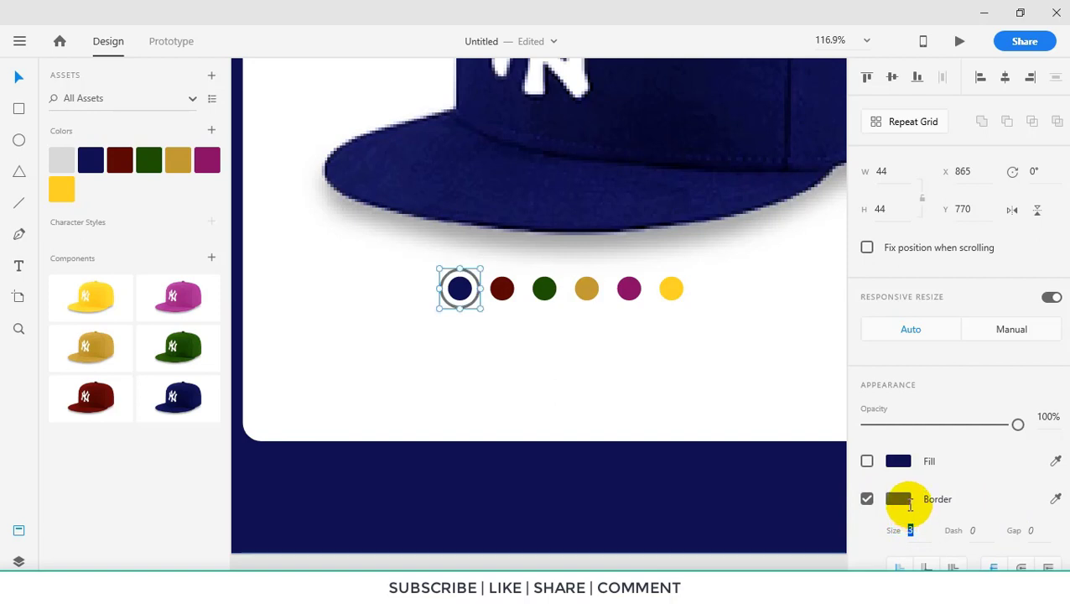
text(4)
key(Return)
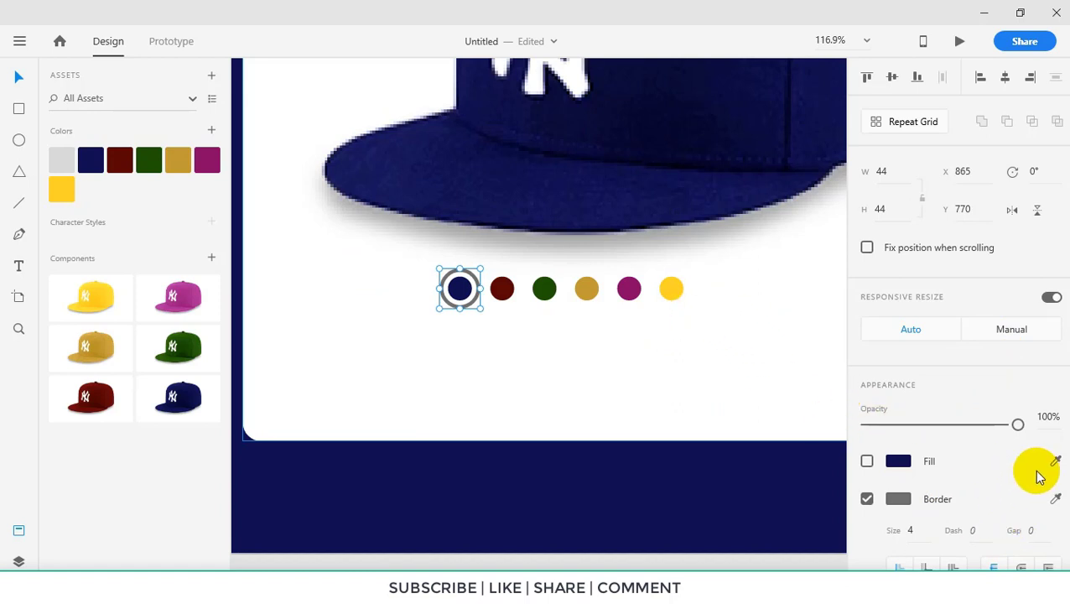
click(1056, 498)
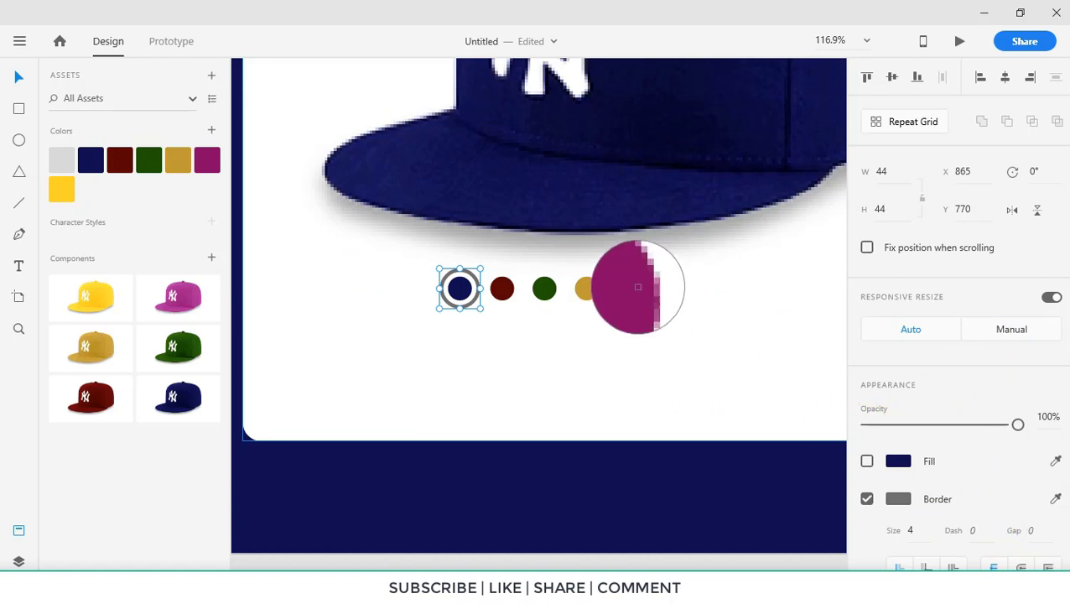
click(674, 288)
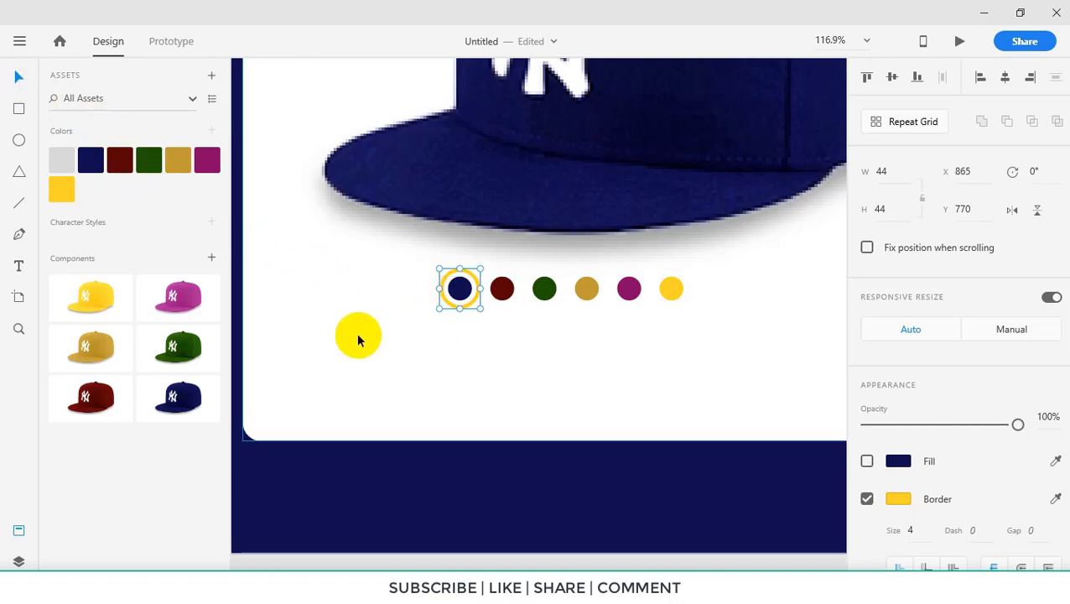
Try to group the colour circles and the ring with an area selection, and undo the grouping
drag(722, 329, 563, 373)
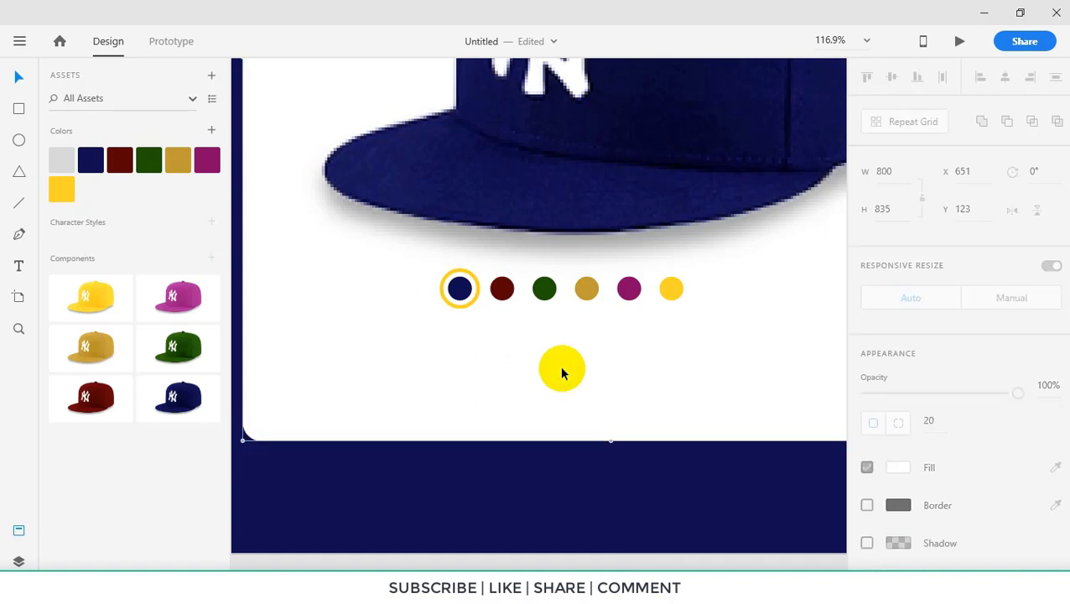
drag(723, 333, 428, 278)
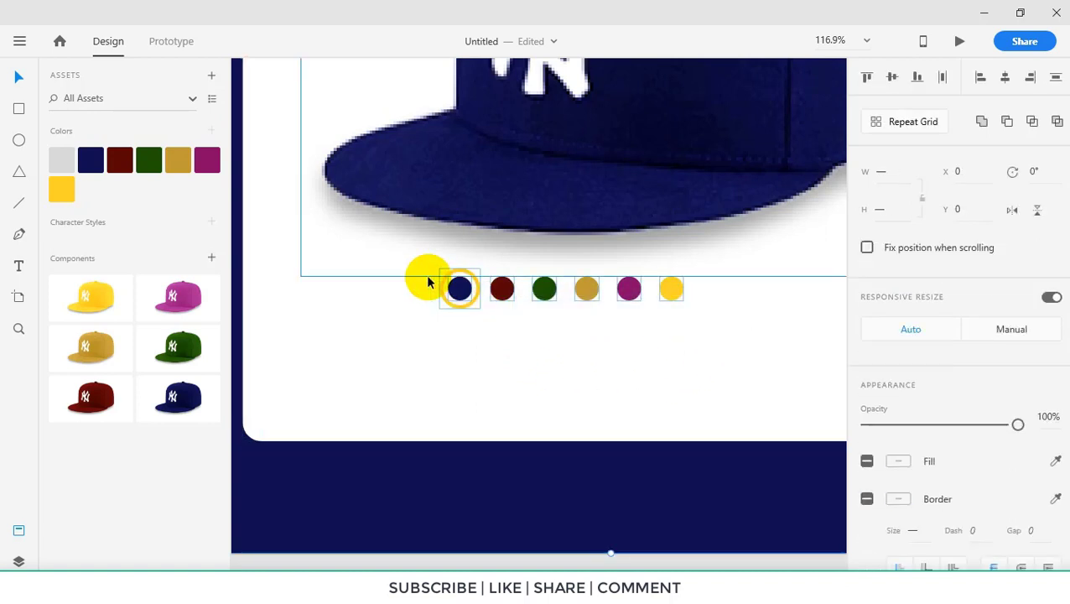
key(ctrl+g)
key(ctrl+z)
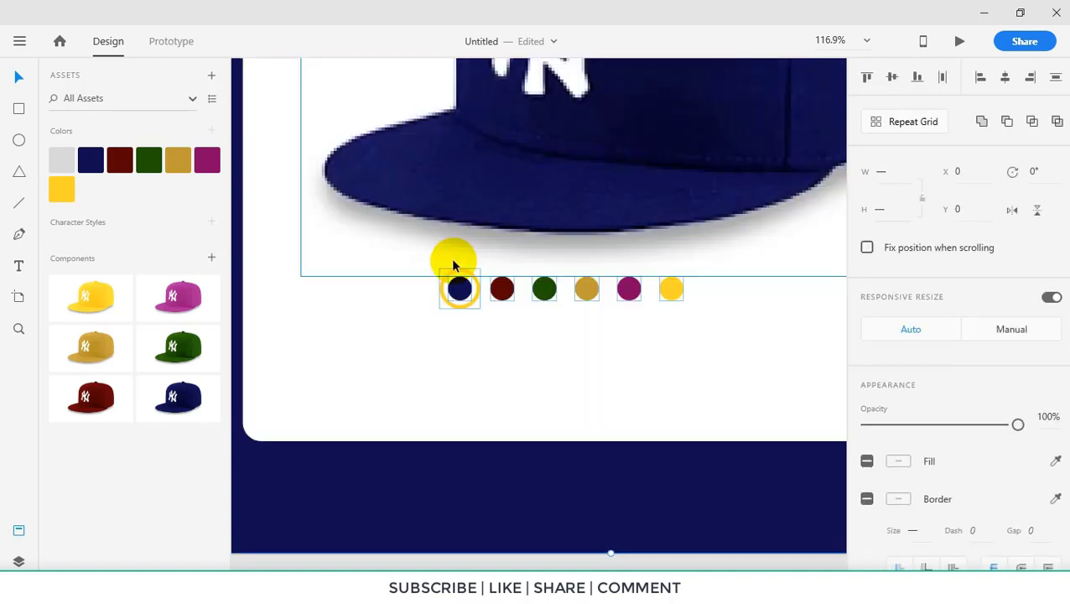
click(496, 349)
drag(703, 355, 461, 288)
key(ctrl+g)
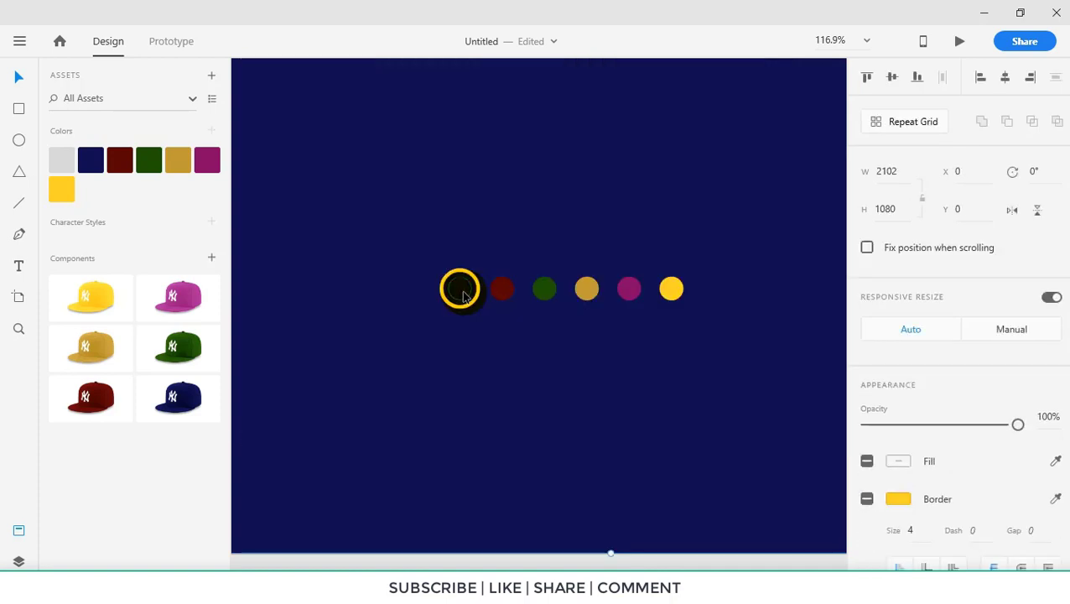
key(ctrl+z)
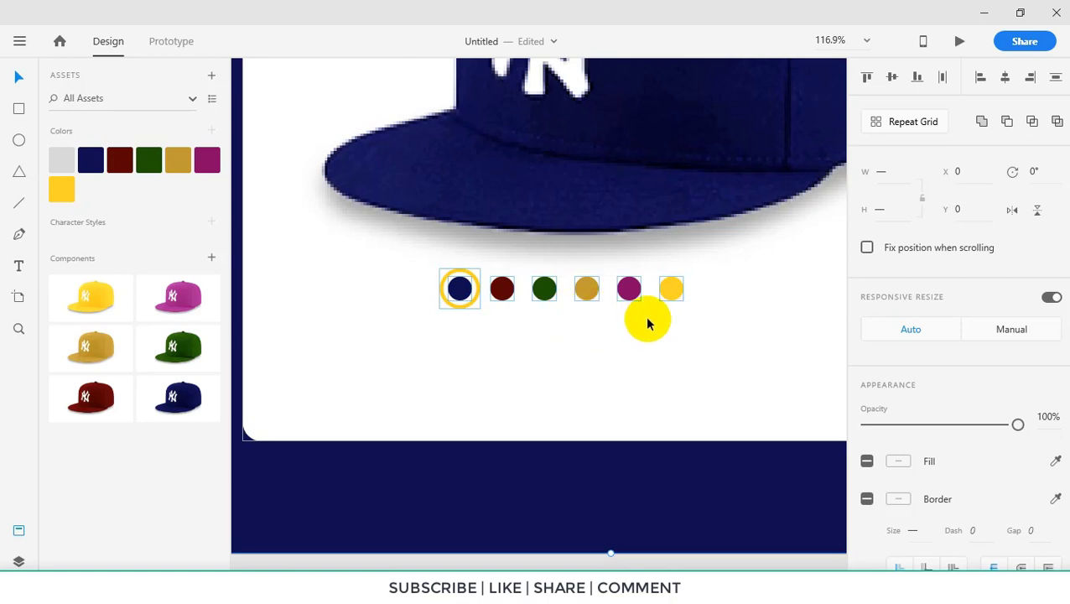
Group only the six colour circles with the yellow ring and centre the group horizontally on the card
scroll(642, 323, down, 5)
scroll(677, 309, up, 1)
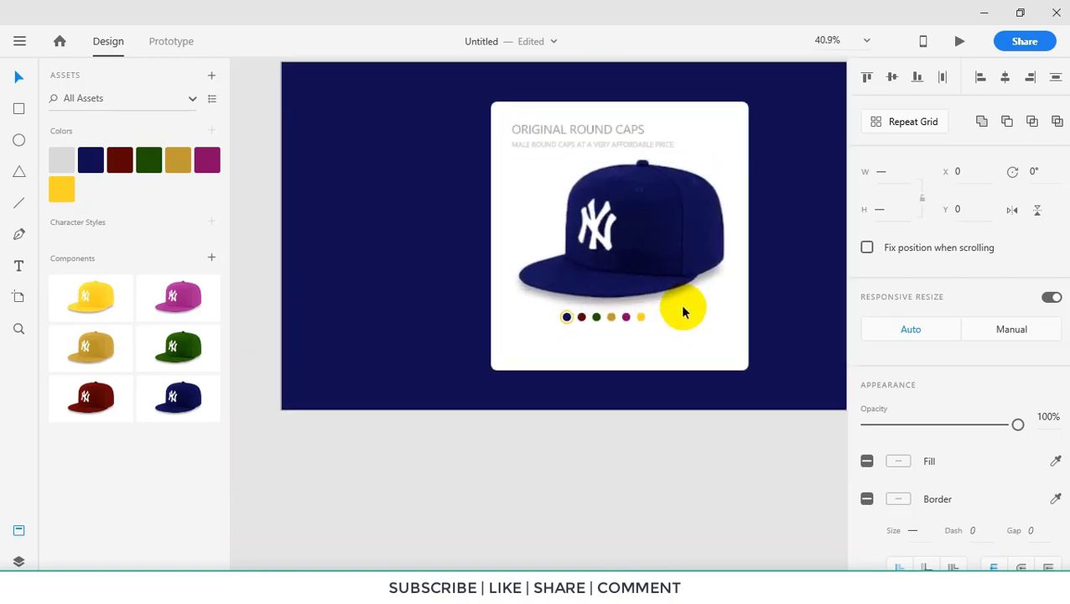
scroll(669, 327, up, 1)
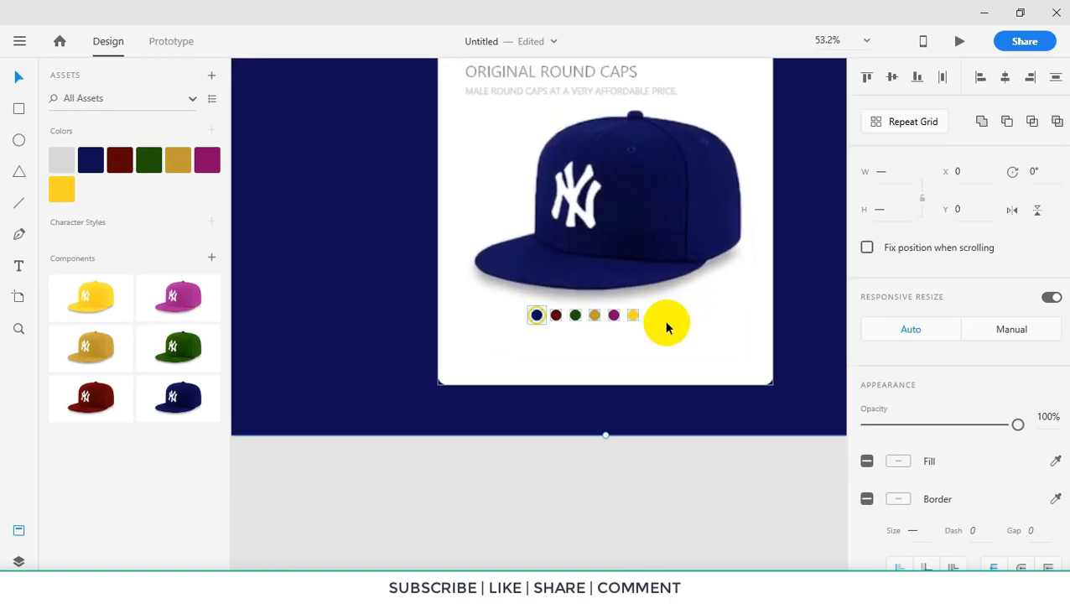
click(685, 334)
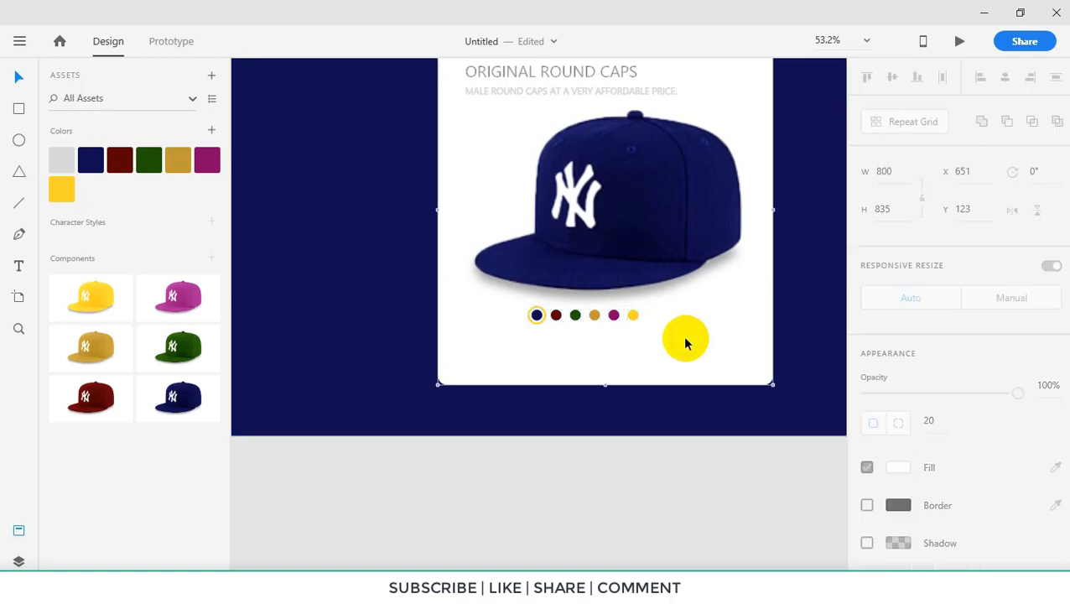
click(635, 318)
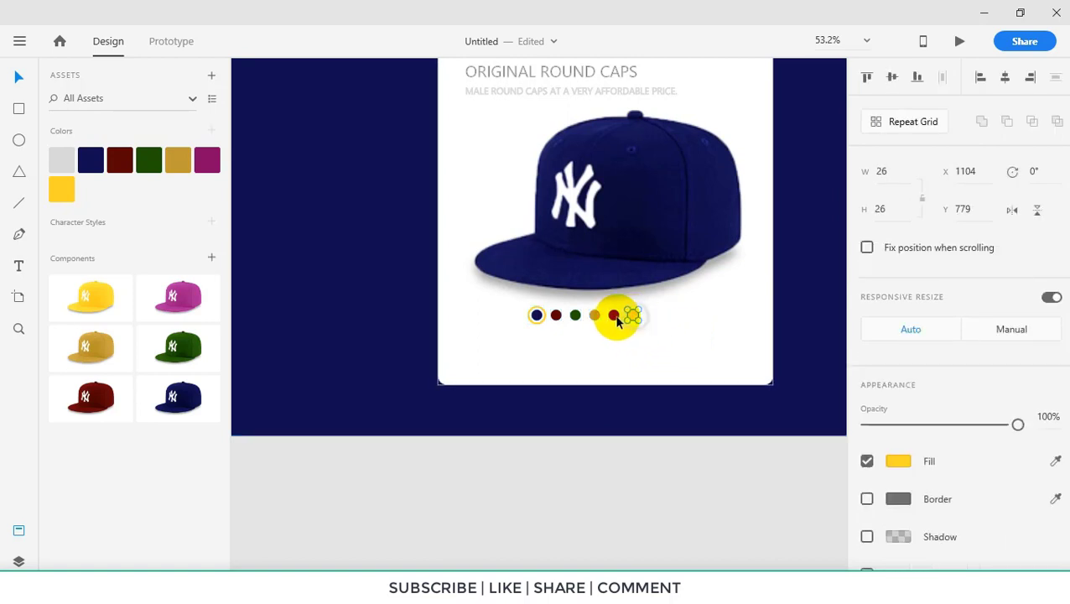
shift+click(614, 318)
shift+click(595, 318)
shift+click(575, 318)
shift+click(556, 316)
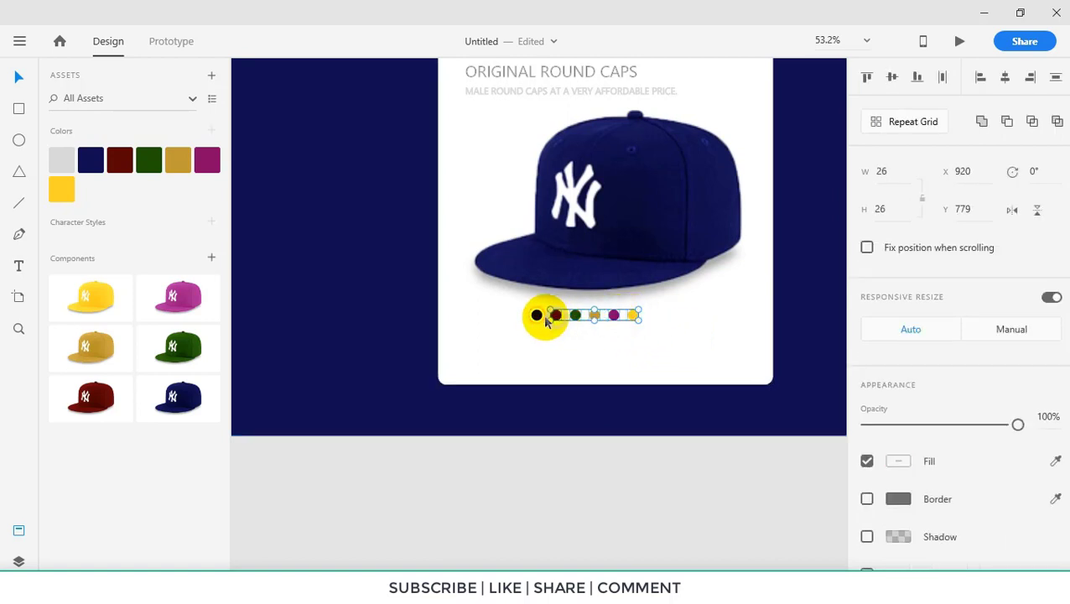
shift+click(537, 316)
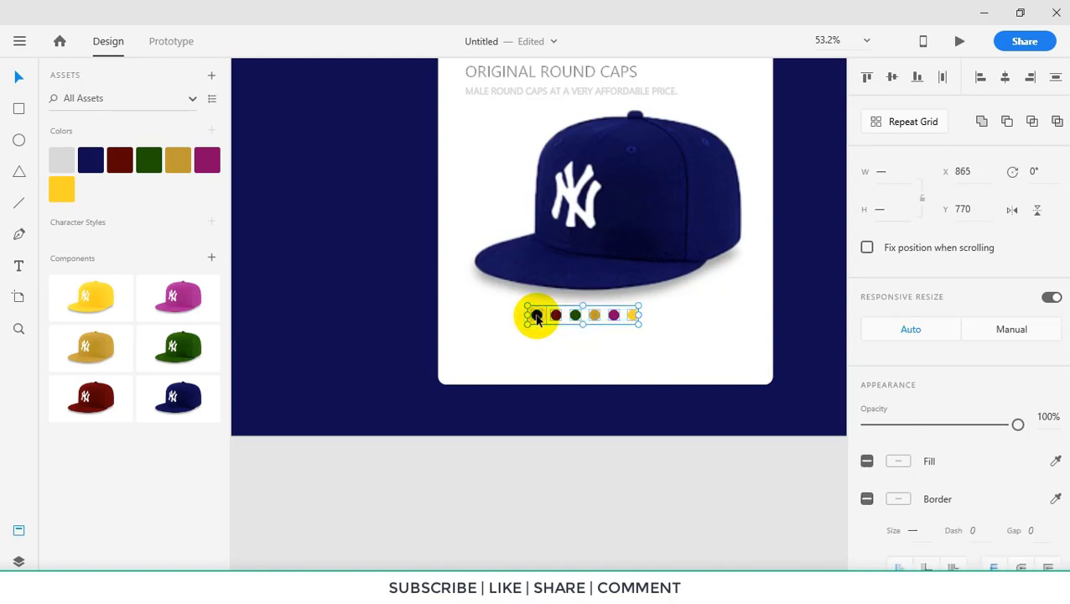
key(ctrl+g)
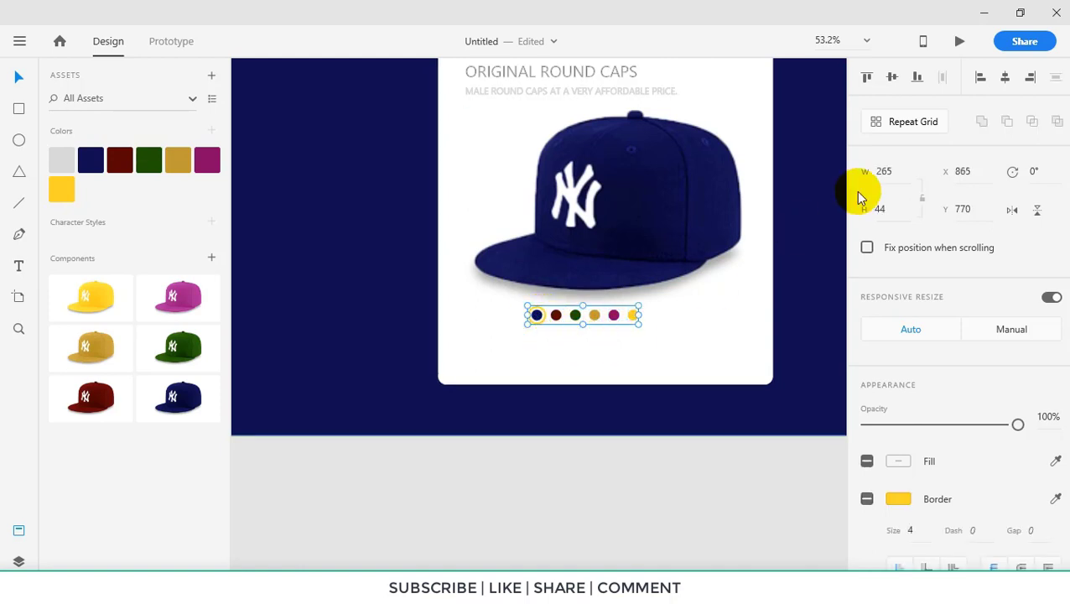
click(1009, 79)
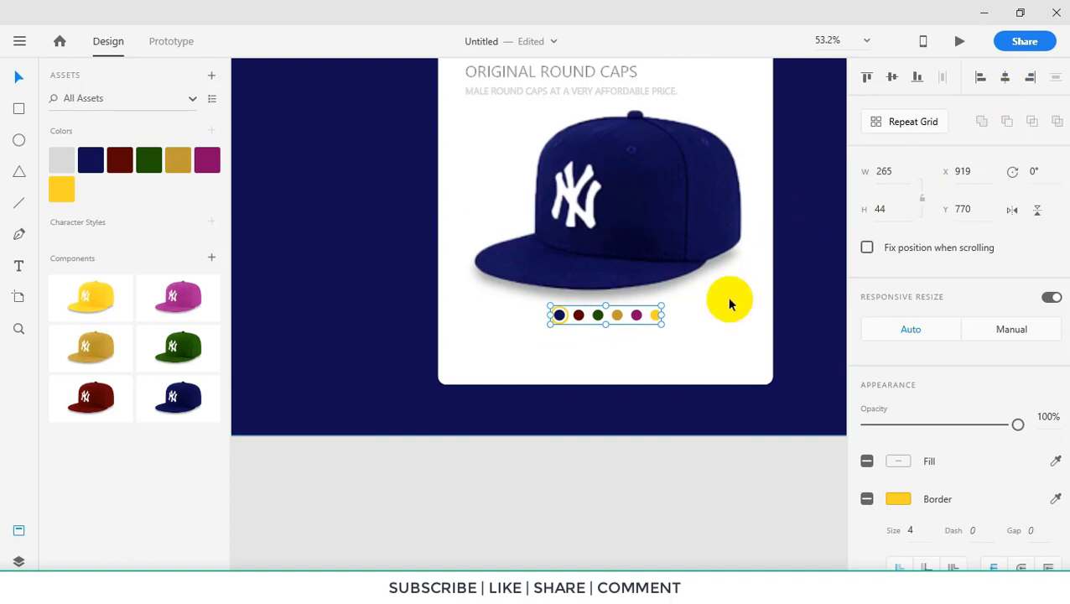
Nudge the cap image slightly upward to Y 295, away from the colour circles
drag(668, 328, 644, 306)
scroll(646, 319, up, 2)
click(645, 306)
key(Up)
key(Up)
key(Up)
key(Up)
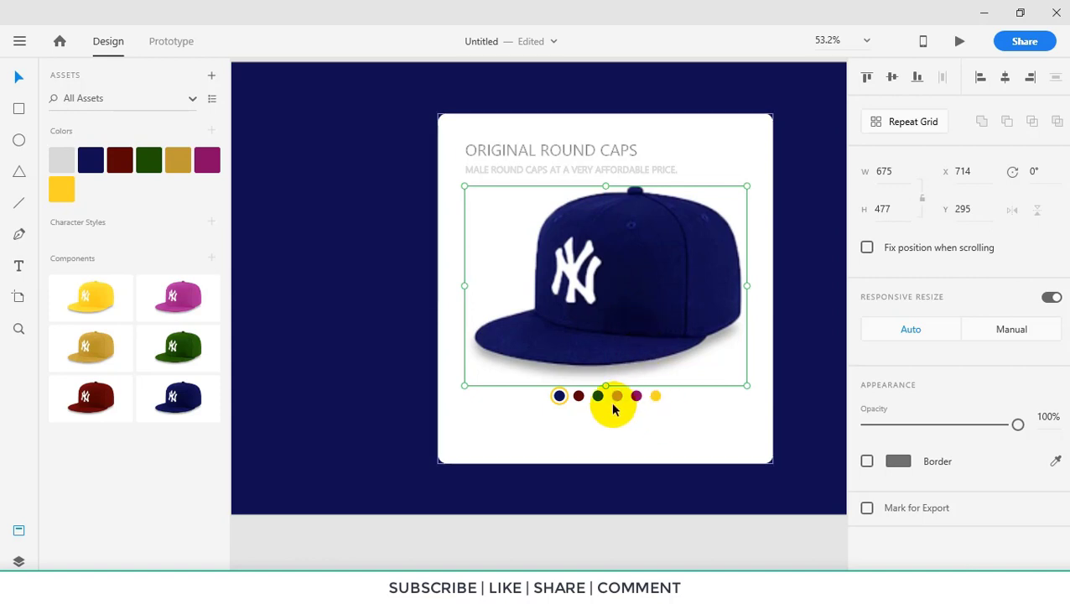
Duplicate the heading to about X 742, Y 844 below the colour circles and change the copy's text to "$25"
click(502, 155)
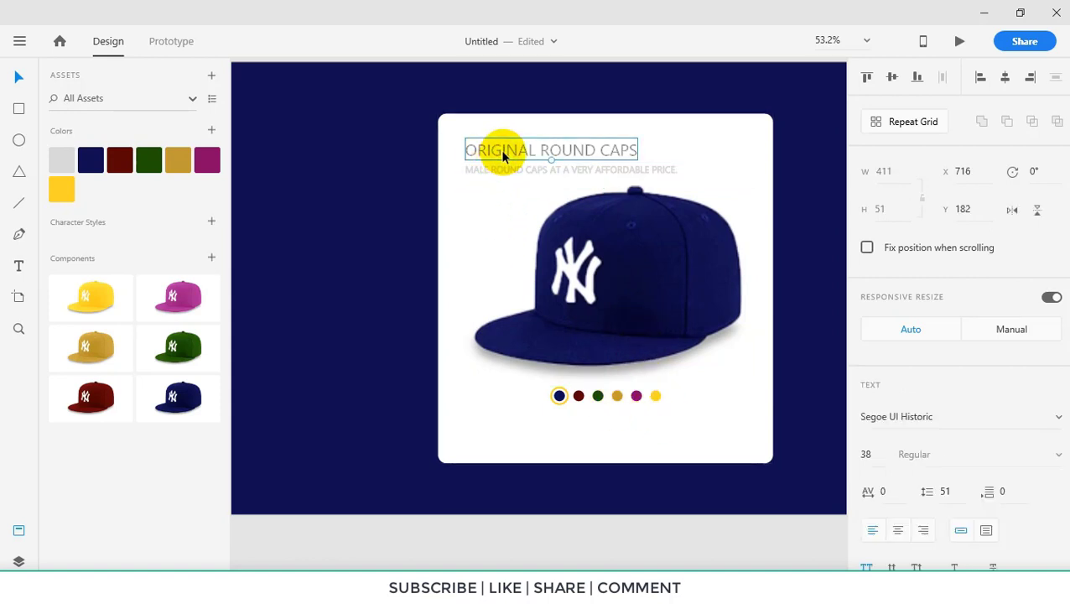
drag(502, 154, 514, 431)
double_click(515, 431)
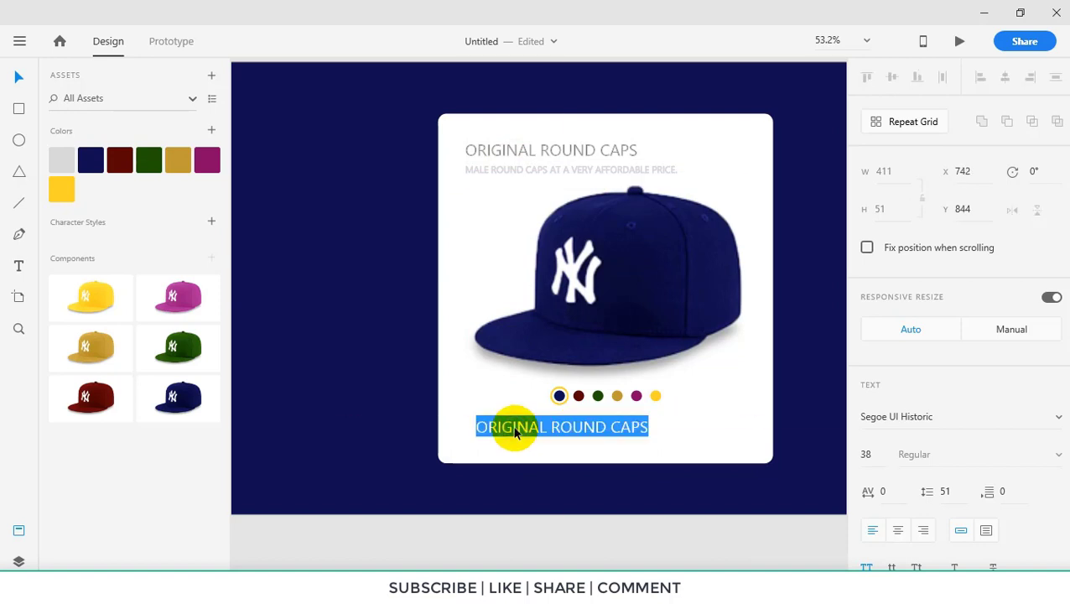
text($)
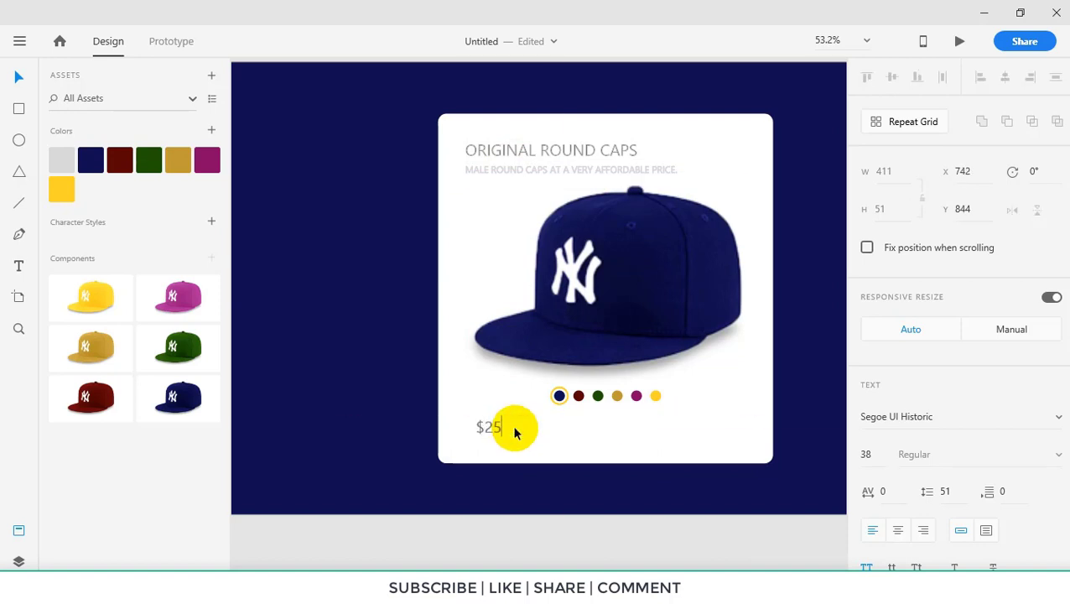
text(25)
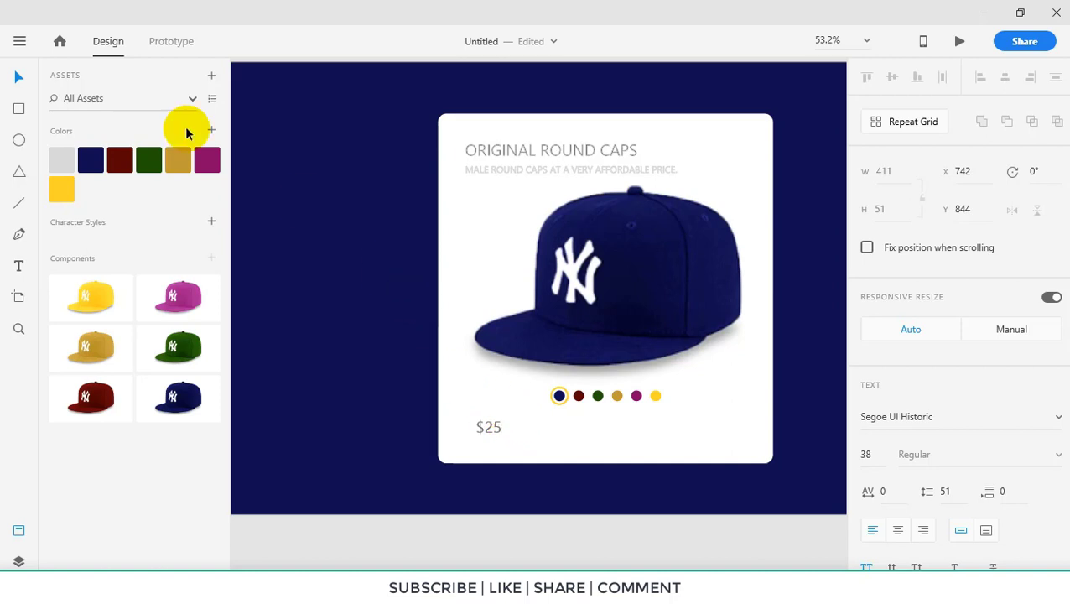
click(17, 76)
Duplicate the price across the card, change the copy's text to "ADD TO CART" and position it at about X 1168, Y 859
drag(491, 430, 741, 436)
double_click(741, 435)
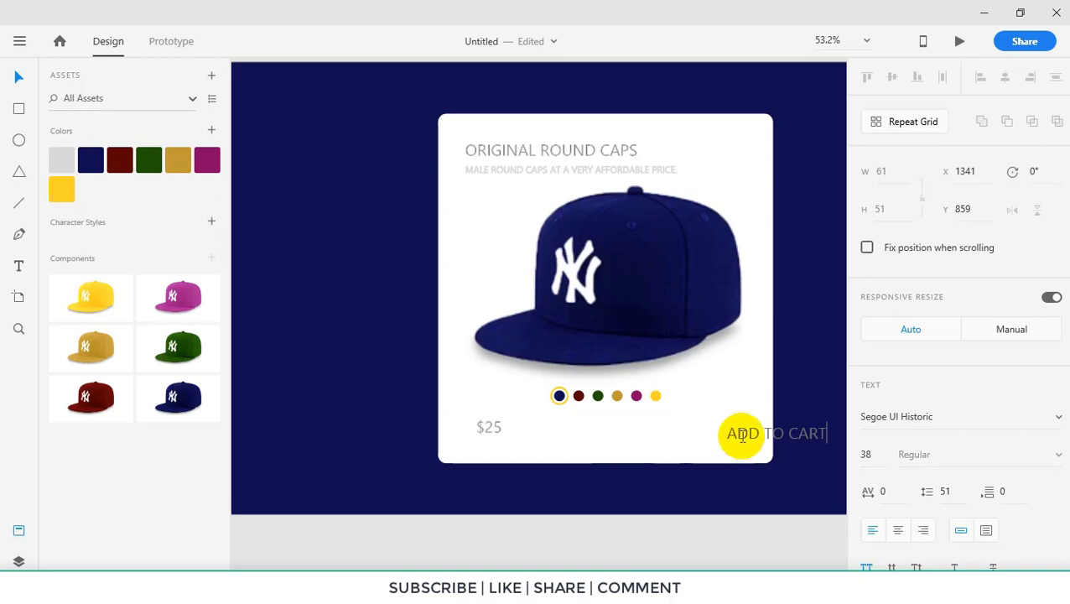
click(19, 78)
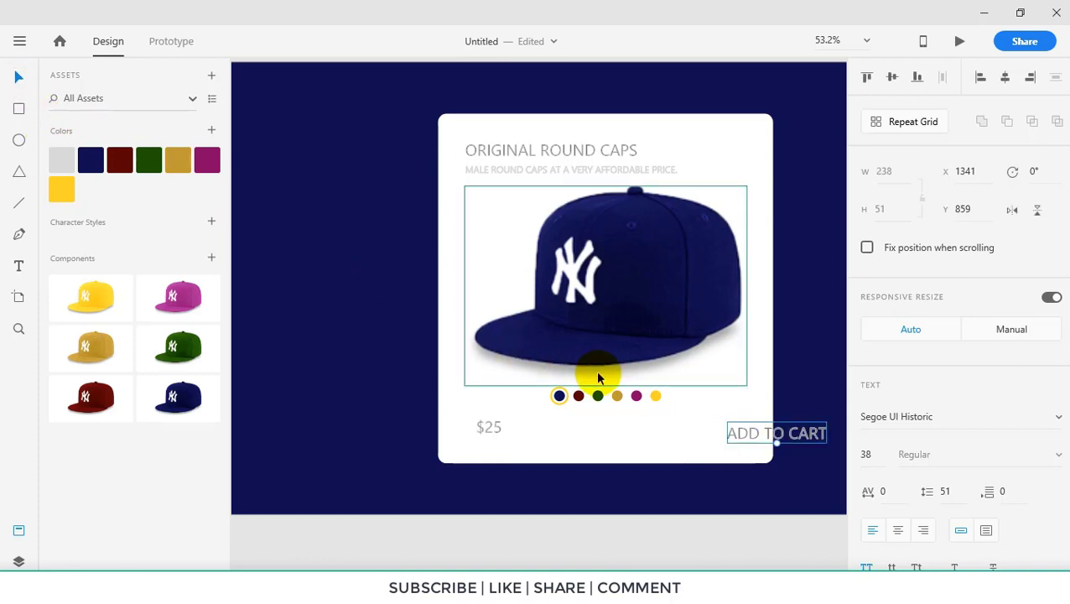
drag(749, 432, 671, 429)
Draw a rectangle about 278 × 78 behind the ADD TO CART text, with corner radius 20 and border size 3
click(18, 109)
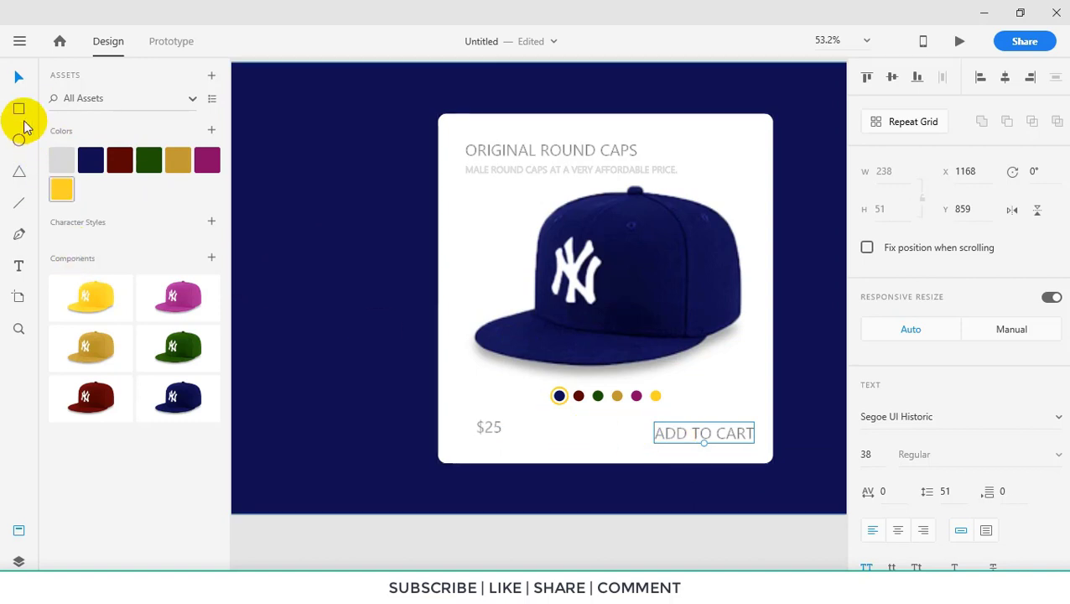
drag(513, 423, 759, 447)
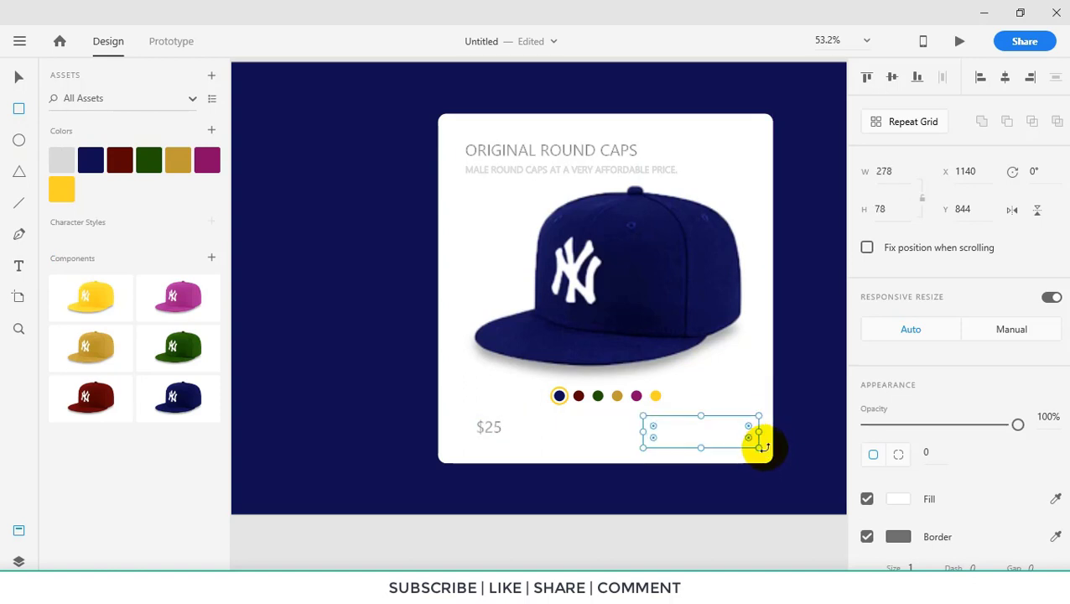
click(928, 456)
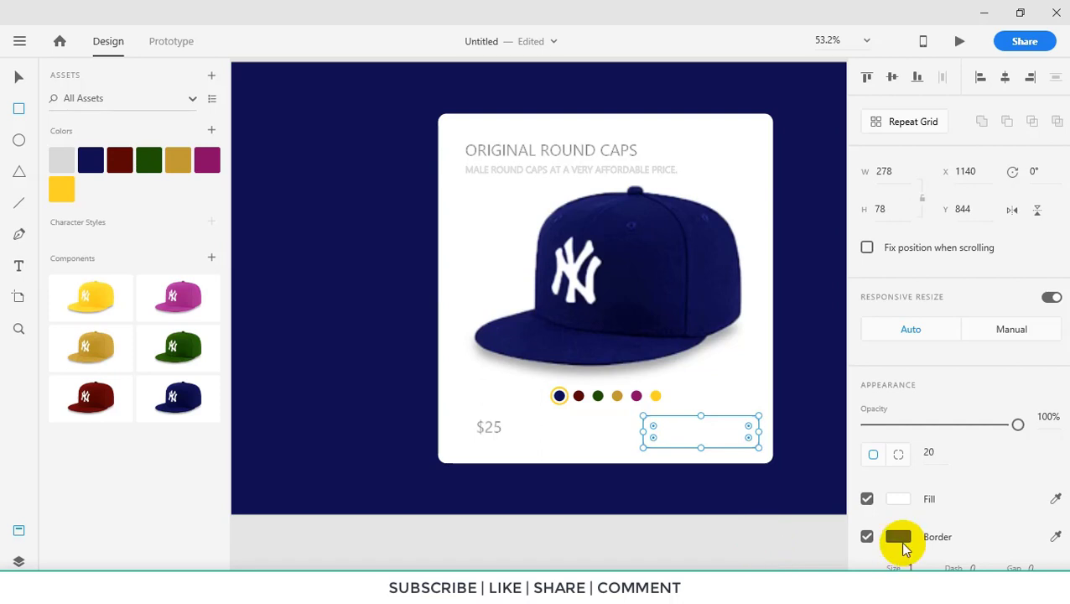
click(899, 567)
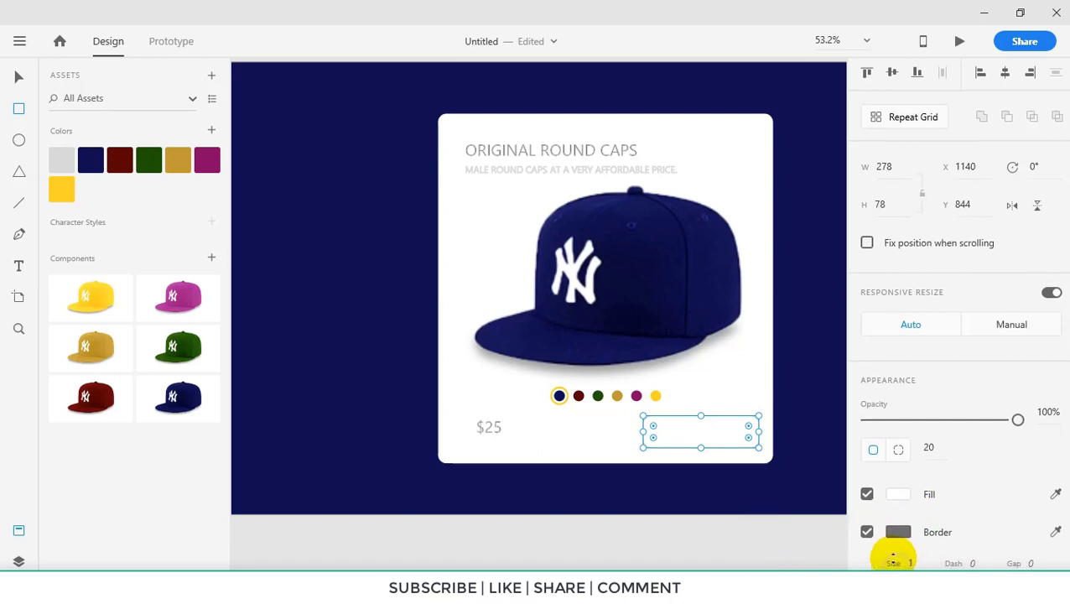
key(Up)
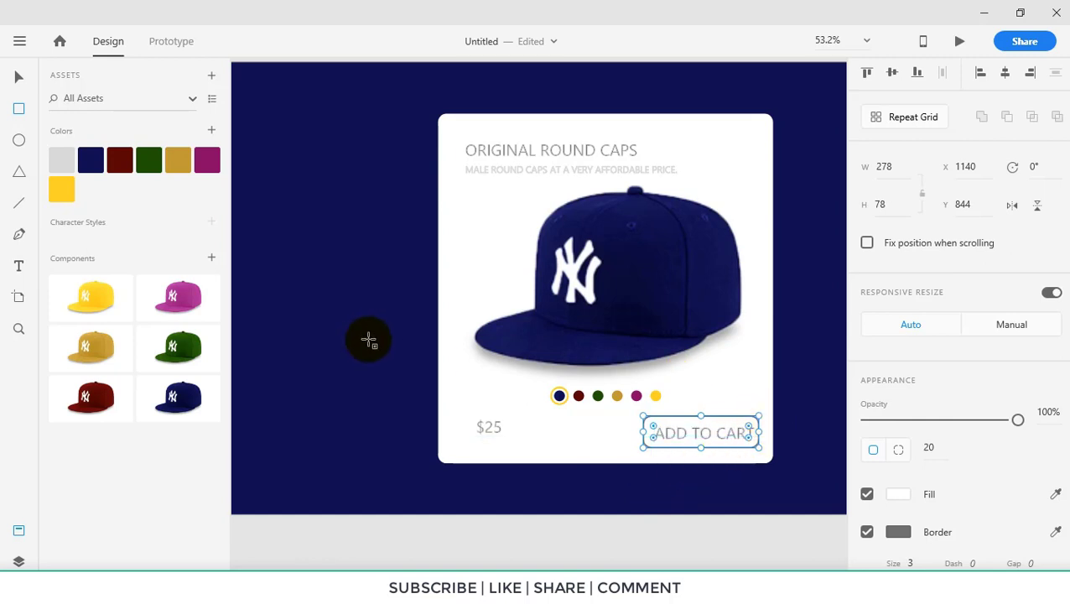
Centre the ADD TO CART text and its rounded rectangle on each other horizontally and vertically
scroll(732, 434, up, 5)
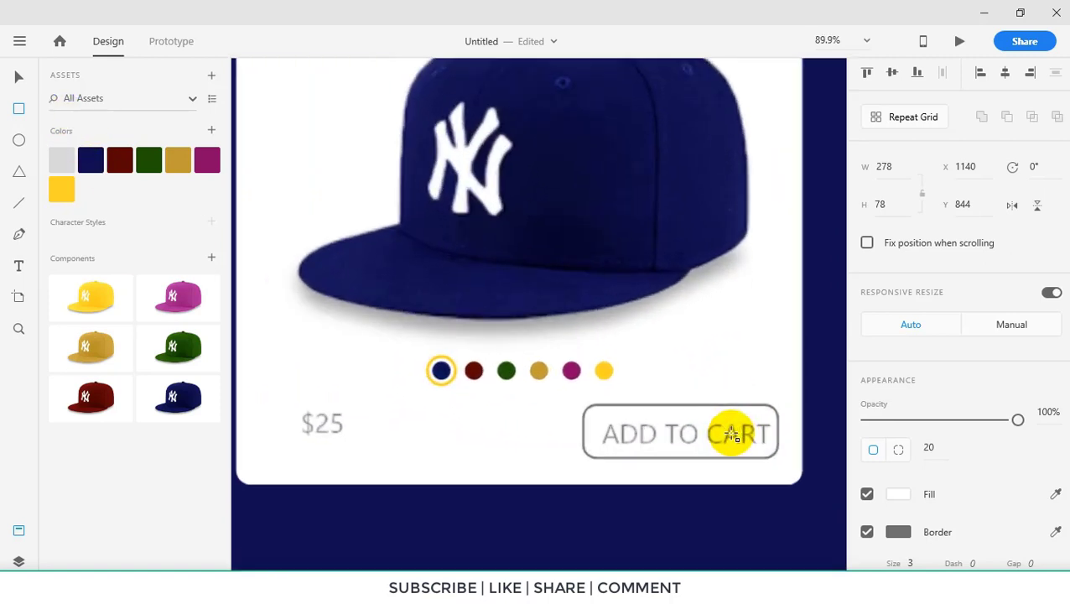
scroll(732, 433, up, 1)
key(v)
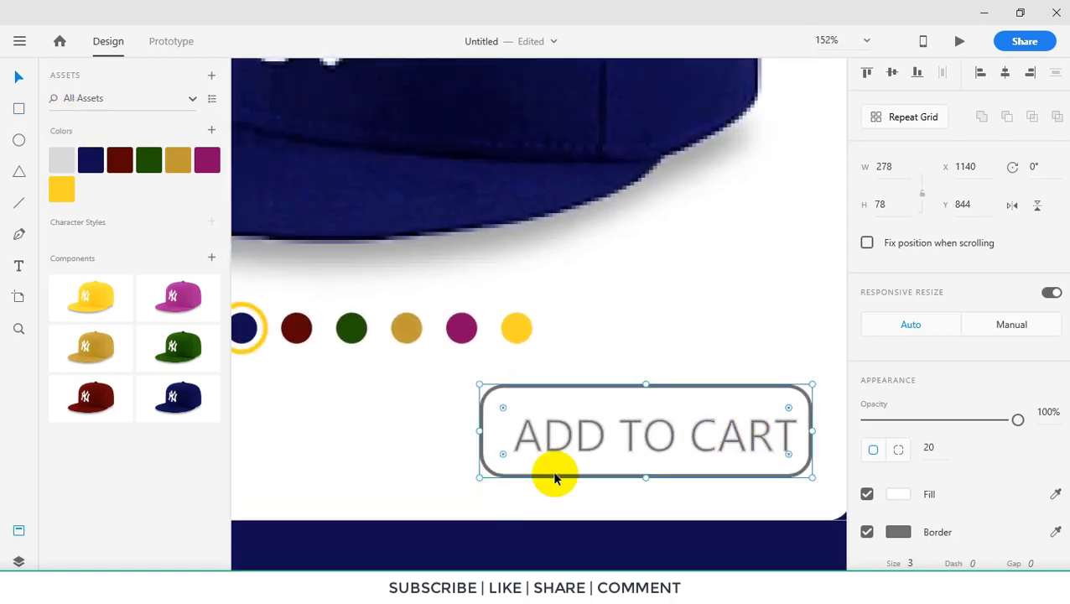
double_click(631, 430)
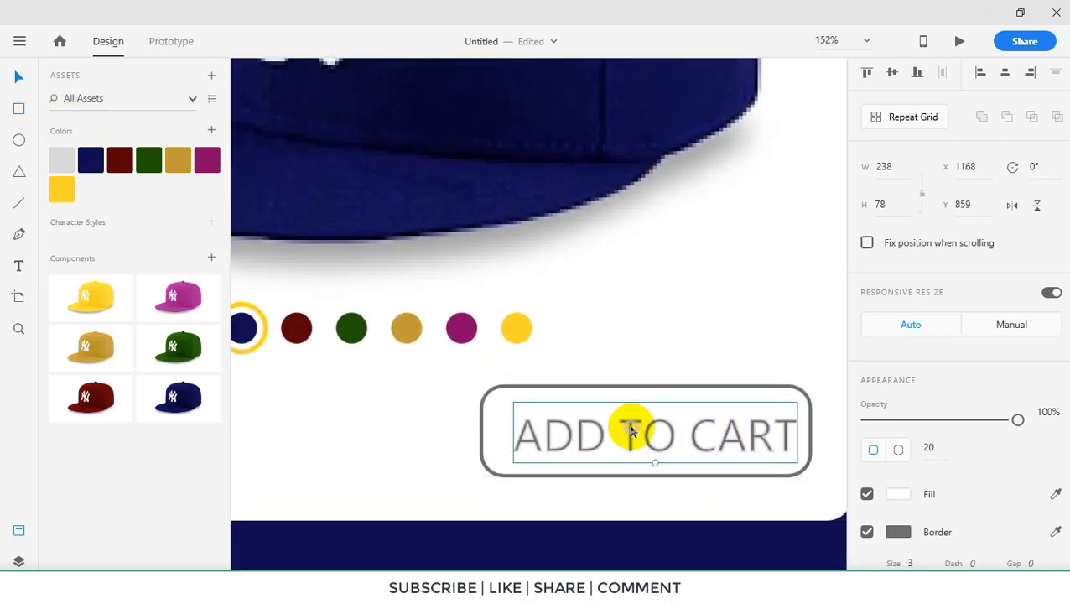
shift+click(581, 385)
click(1006, 74)
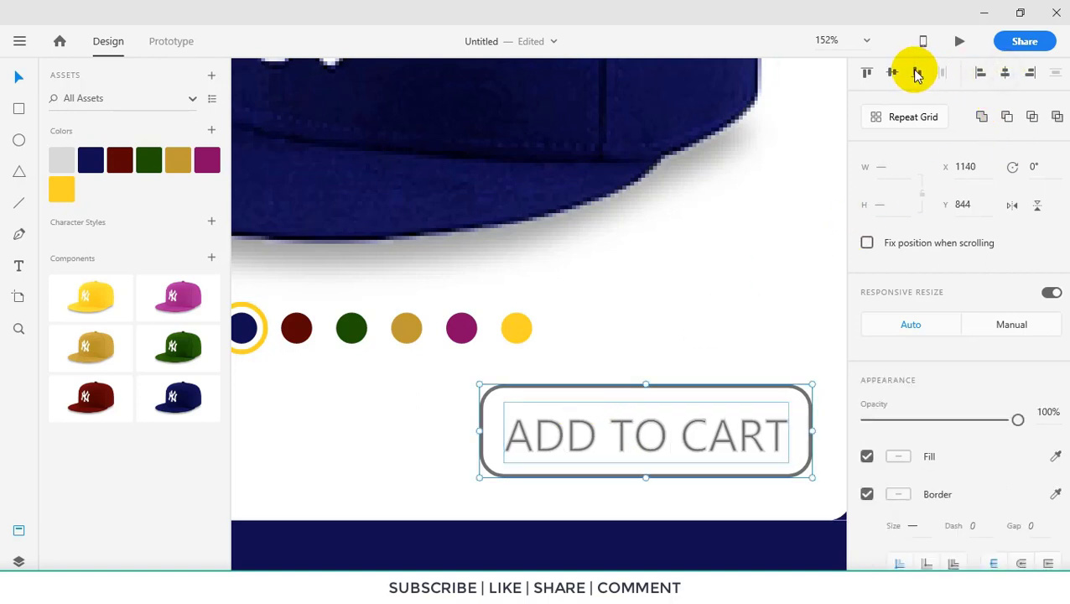
click(894, 72)
Fill both the $25 price and the ADD TO CART text with the navy sampled from the background
scroll(772, 297, down, 10)
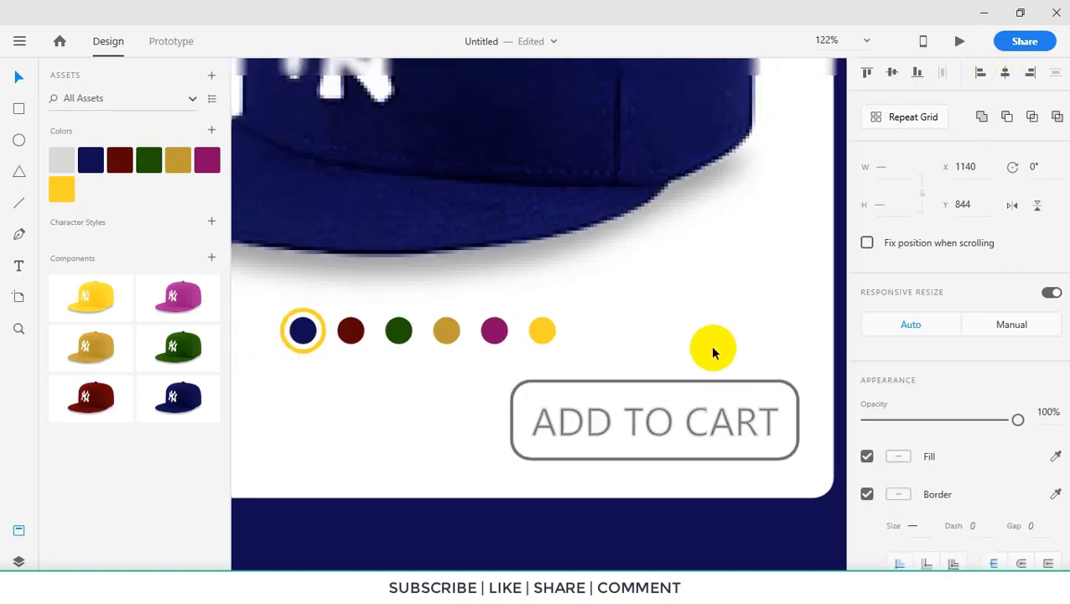
scroll(790, 345, left, 1)
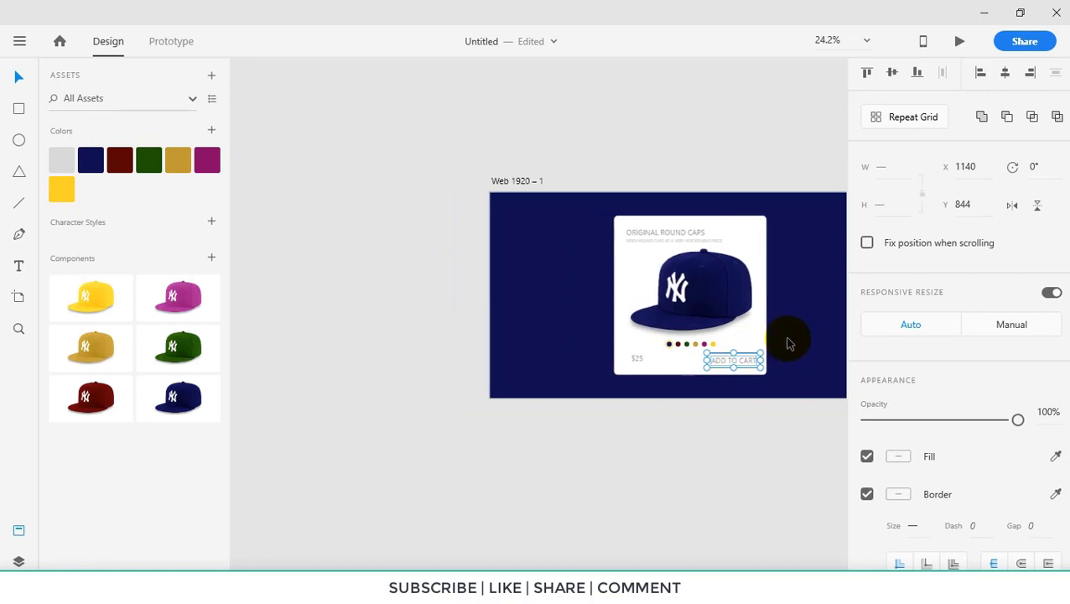
scroll(789, 345, right, 3)
scroll(641, 342, up, 2)
scroll(641, 343, up, 1)
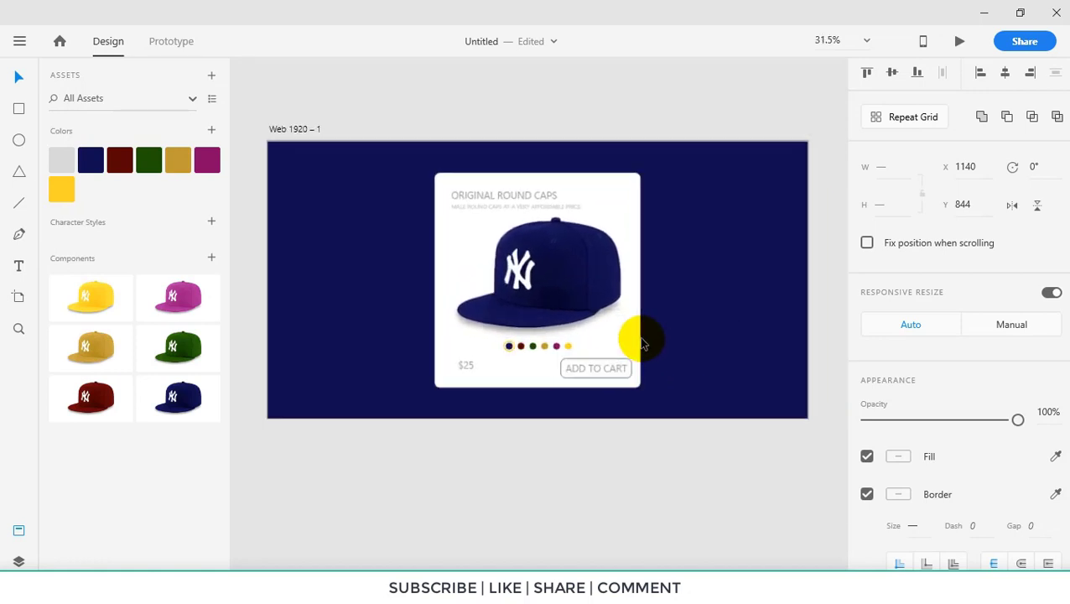
scroll(642, 342, up, 1)
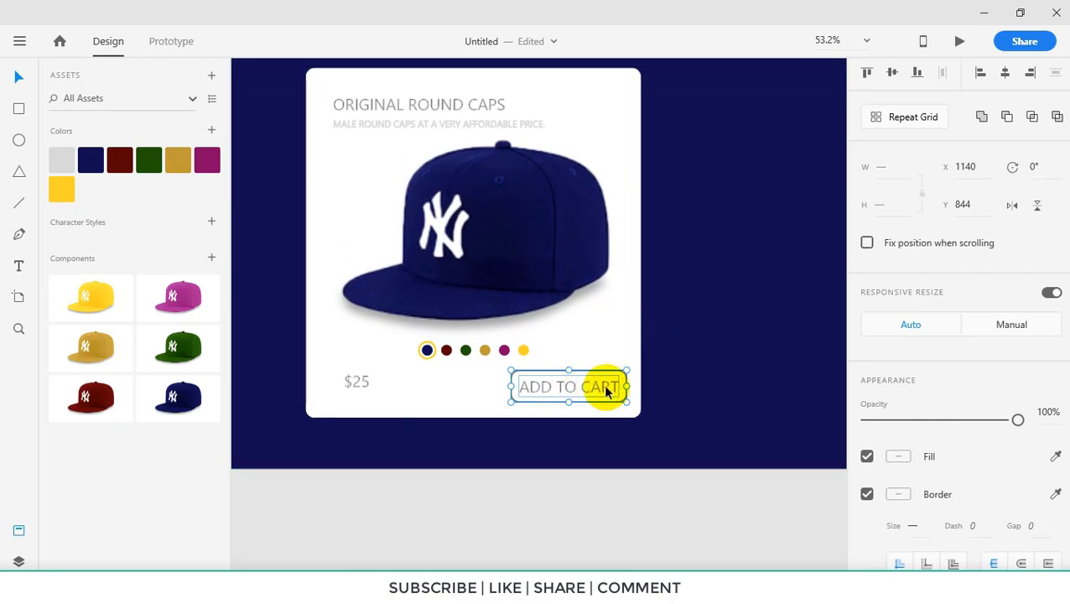
click(693, 364)
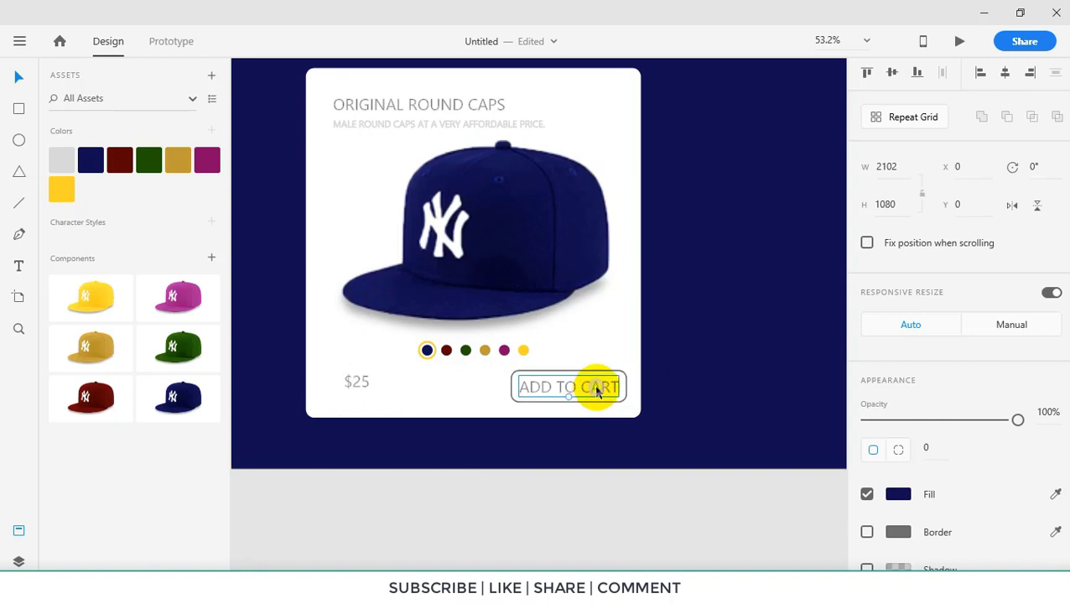
click(360, 384)
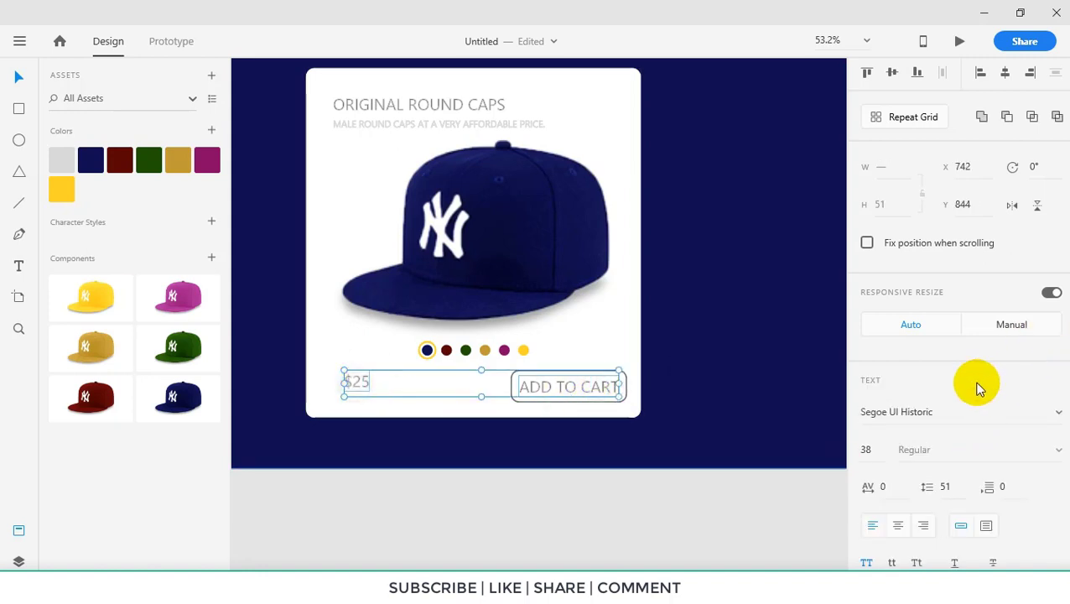
scroll(977, 388, down, 5)
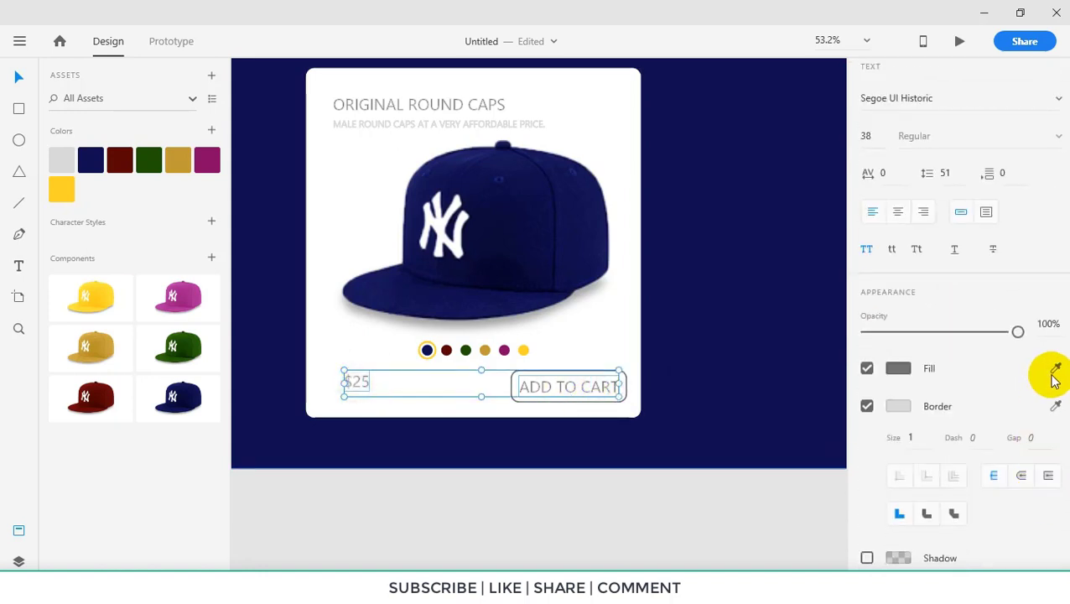
click(1055, 370)
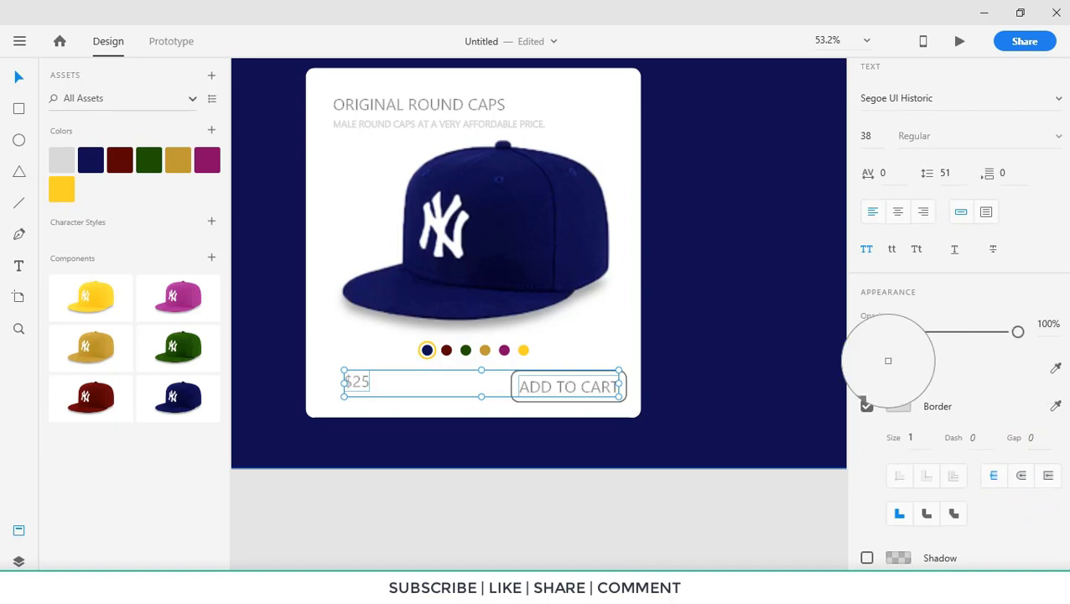
click(713, 338)
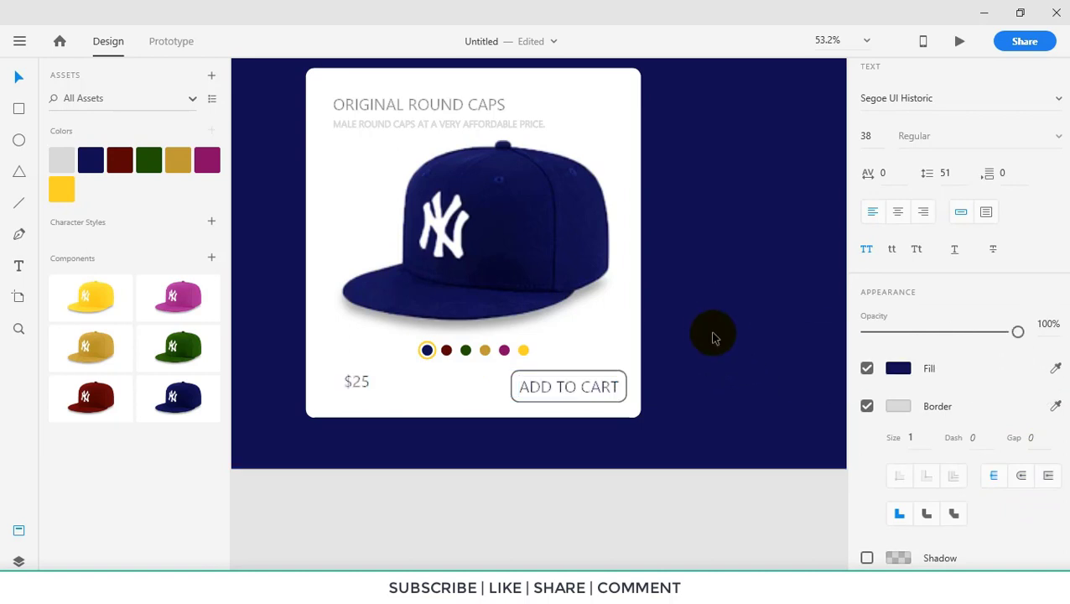
Recolour the ADD TO CART button's border with the navy sampled from the first colour circle
click(626, 383)
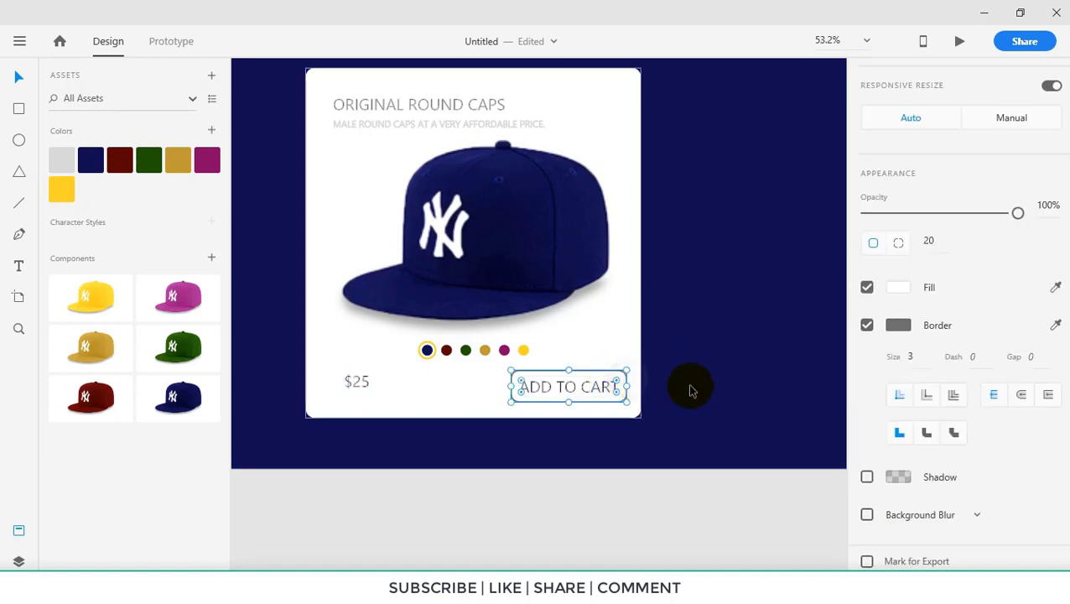
click(1055, 324)
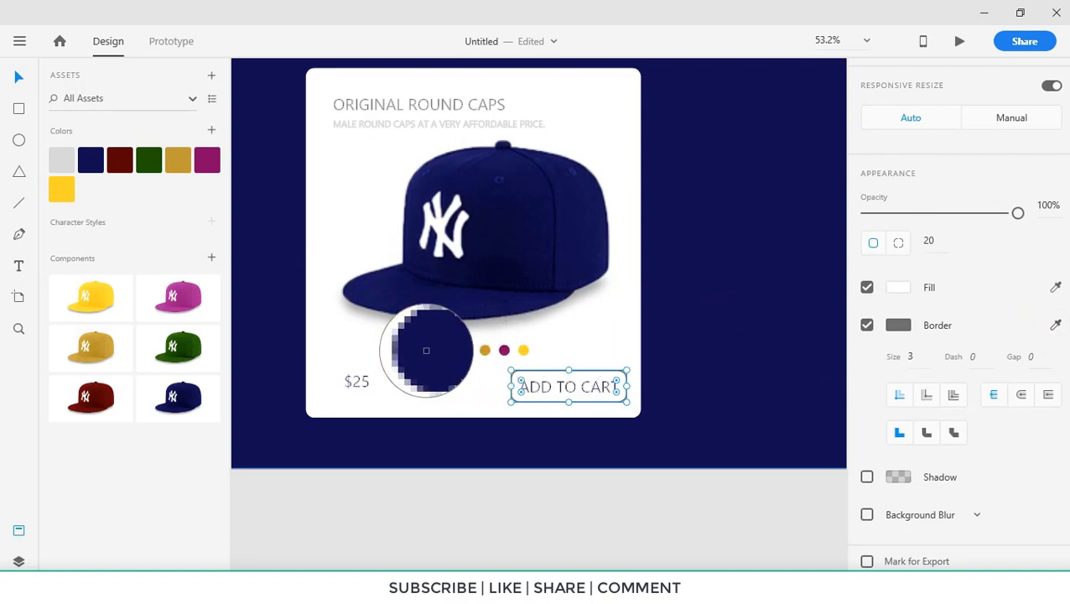
click(428, 351)
Preview the card design and return to the artboard
click(738, 352)
scroll(740, 352, down, 4)
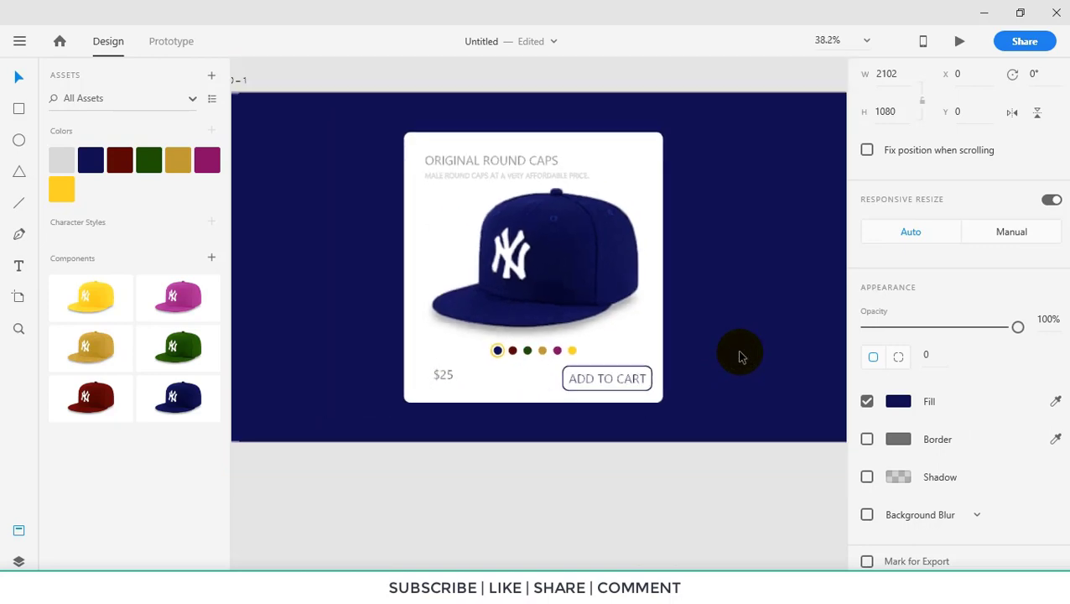
click(959, 42)
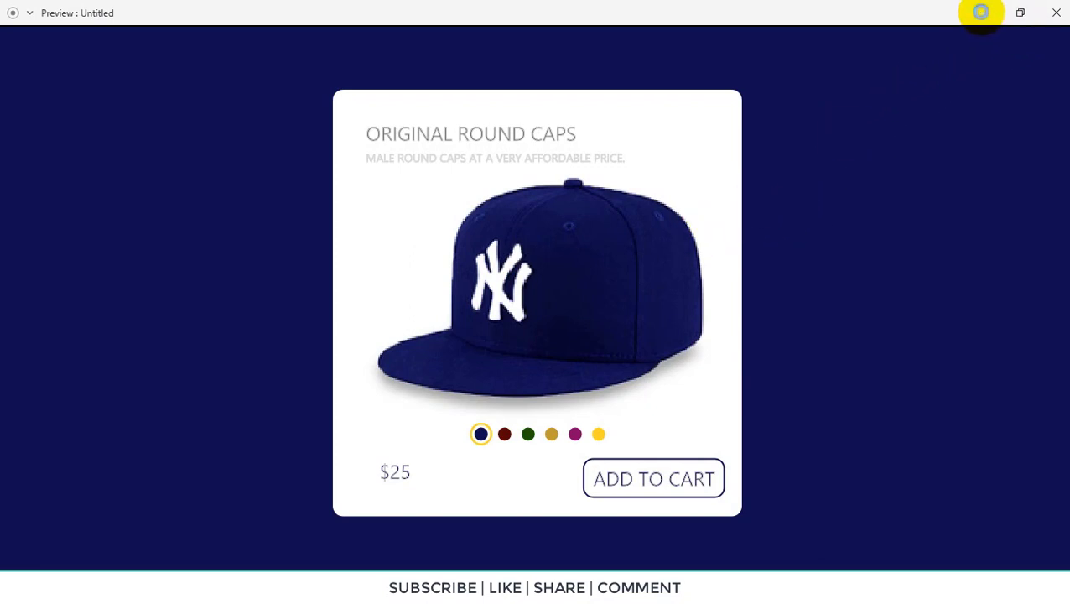
click(980, 12)
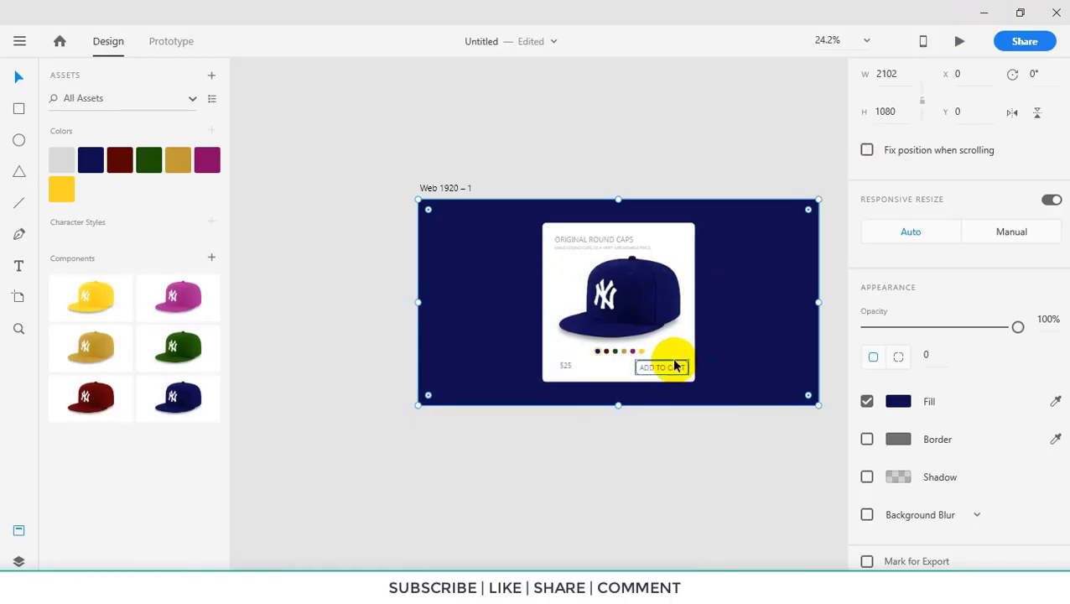
Unlock the white card and extend its lower edge to a height of about 886
click(690, 290)
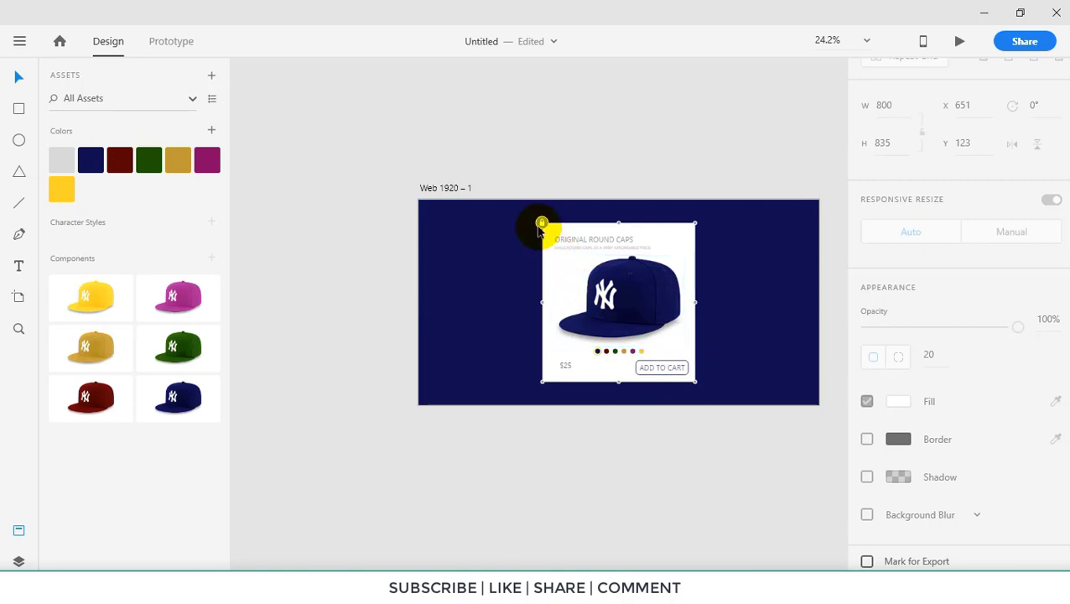
click(541, 223)
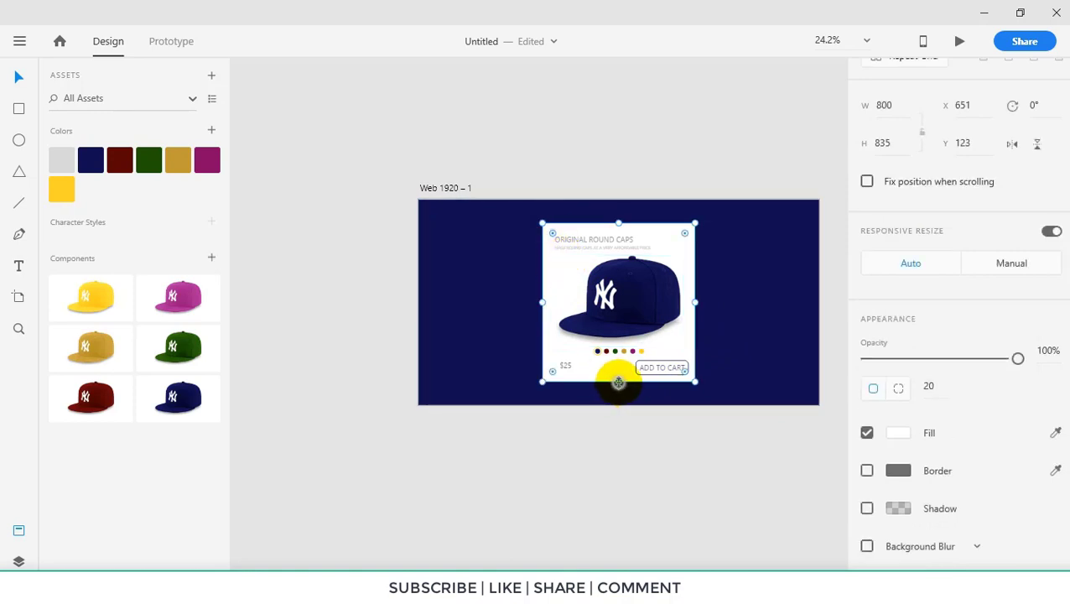
drag(618, 383, 619, 389)
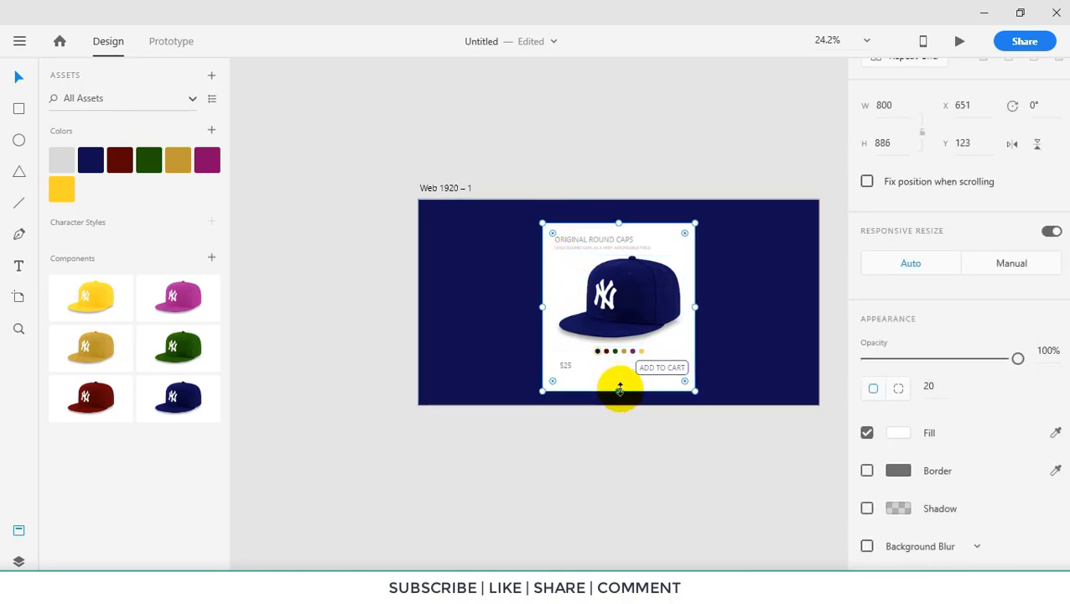
click(742, 317)
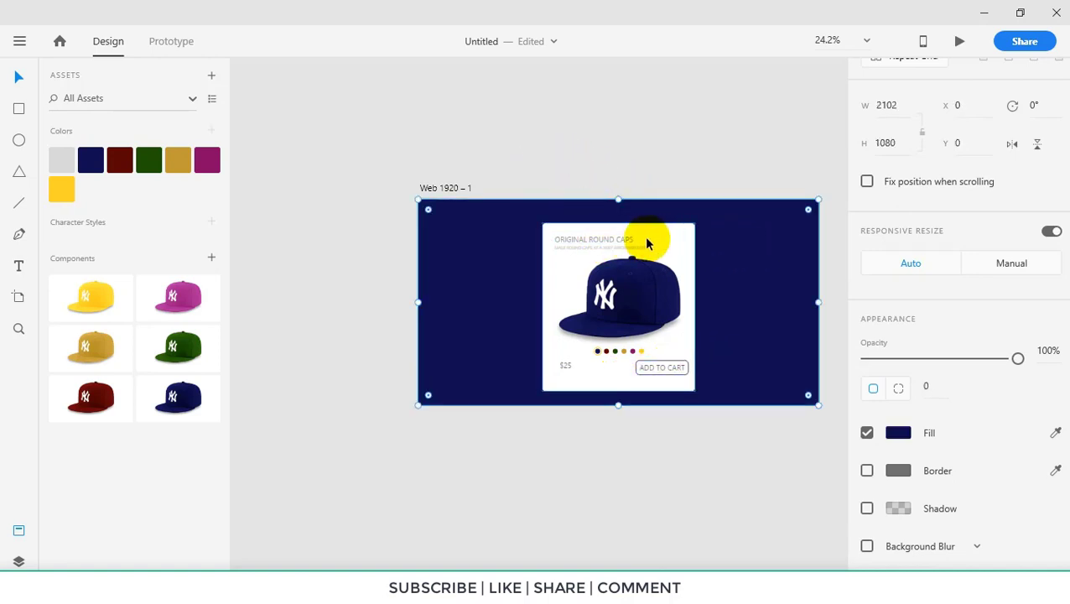
scroll(647, 244, up, 4)
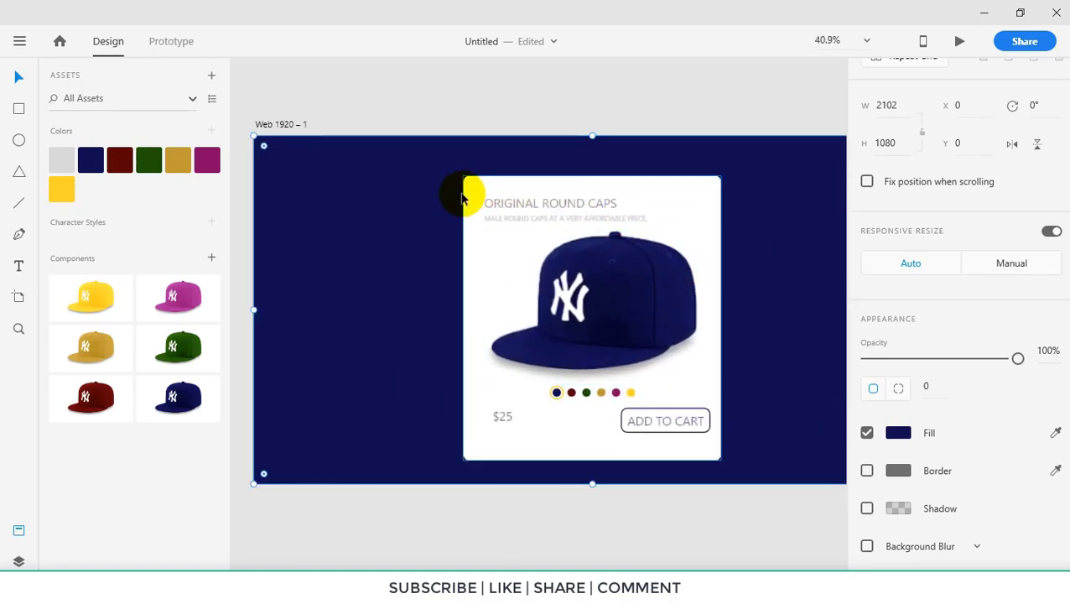
drag(403, 195, 445, 213)
key(ctrl+z)
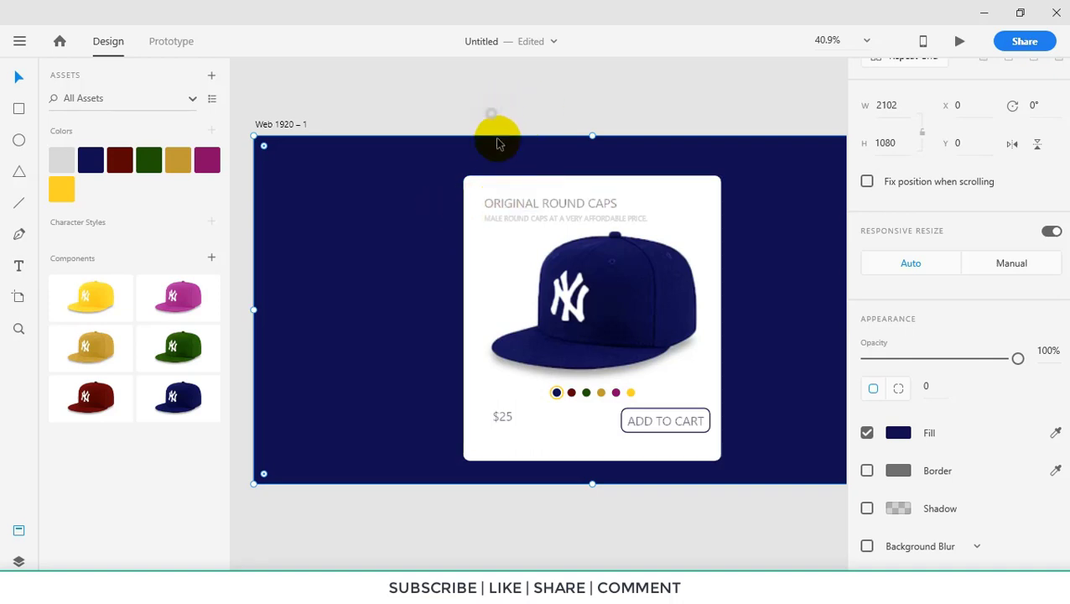
Group the white card with all its text, cap image, swatches and button, and centre the group vertically on the artboard
drag(491, 115, 736, 510)
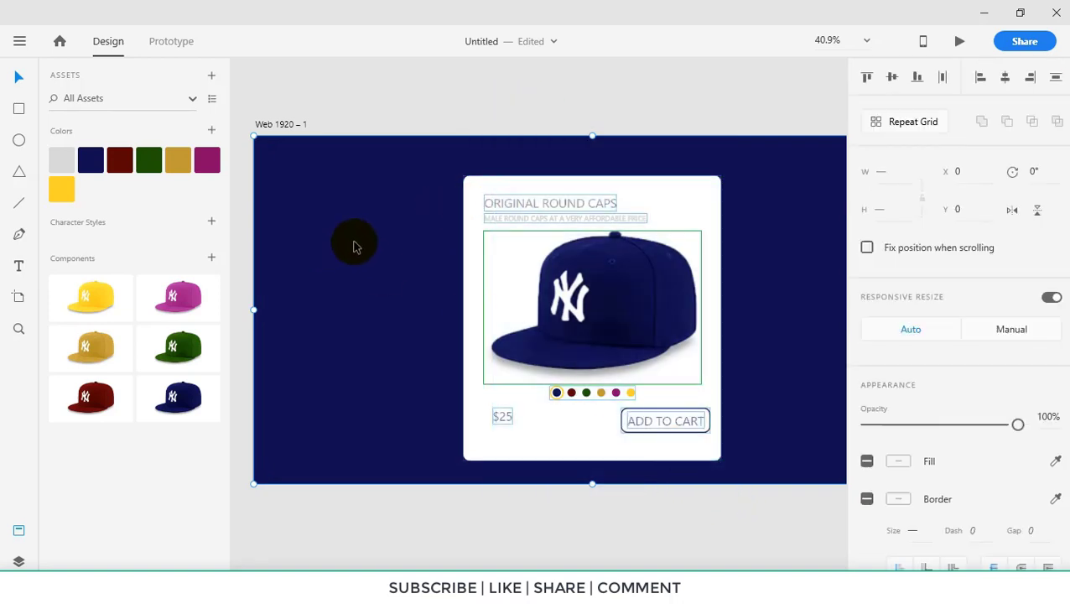
shift+click(360, 245)
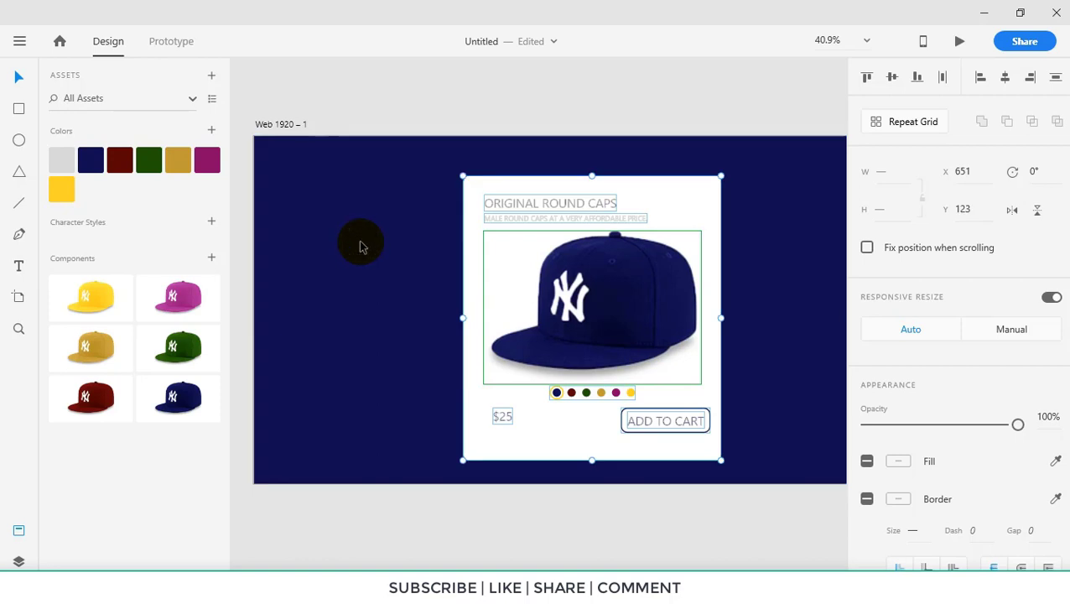
key(Up)
key(Up)
key(Up)
key(Up)
key(Up)
key(Up)
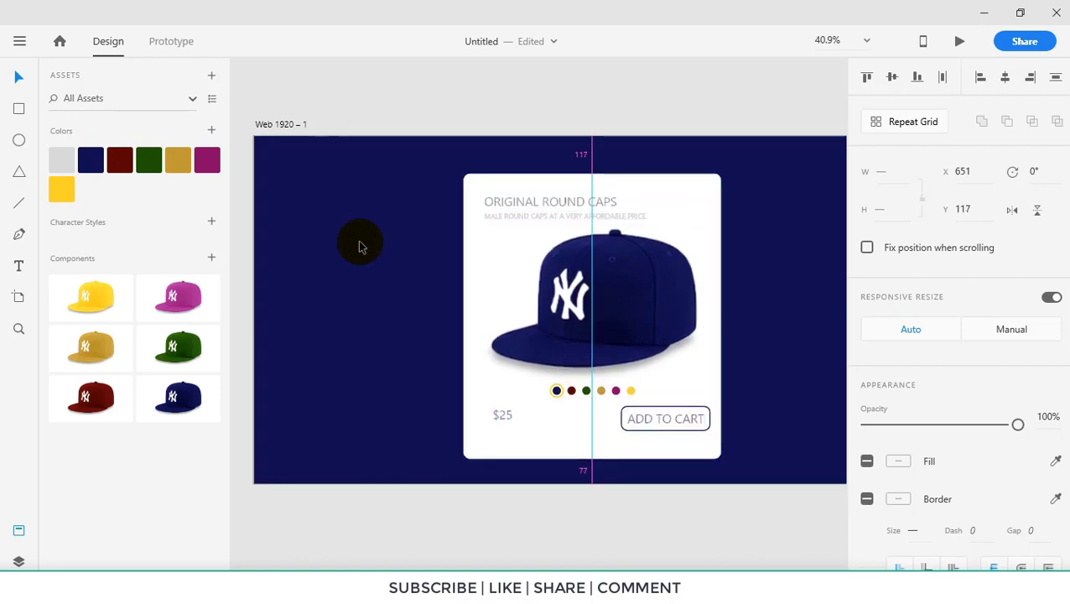
key(ctrl+g)
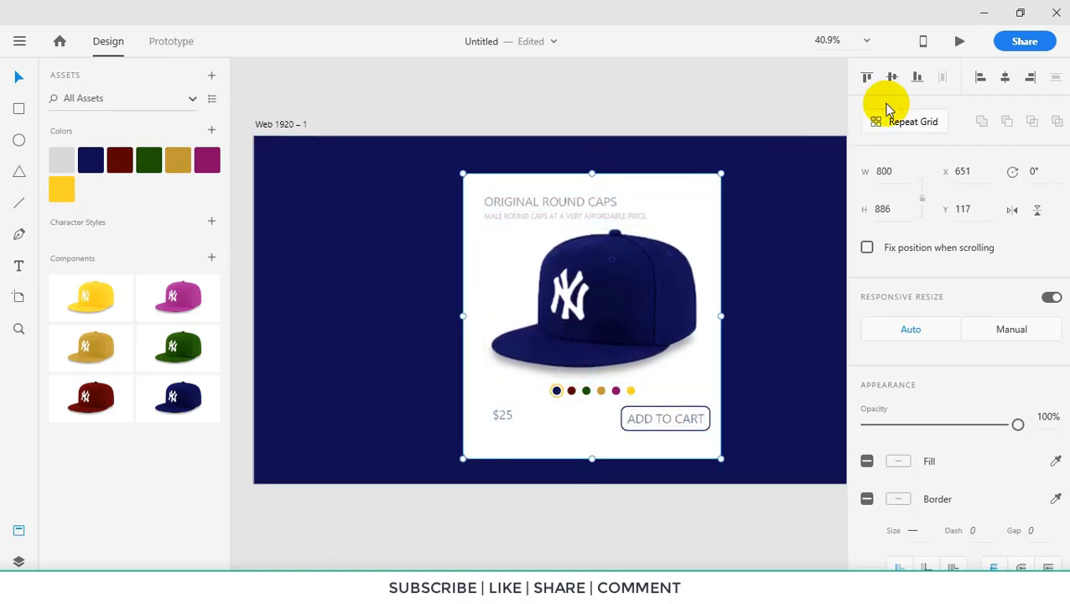
click(892, 78)
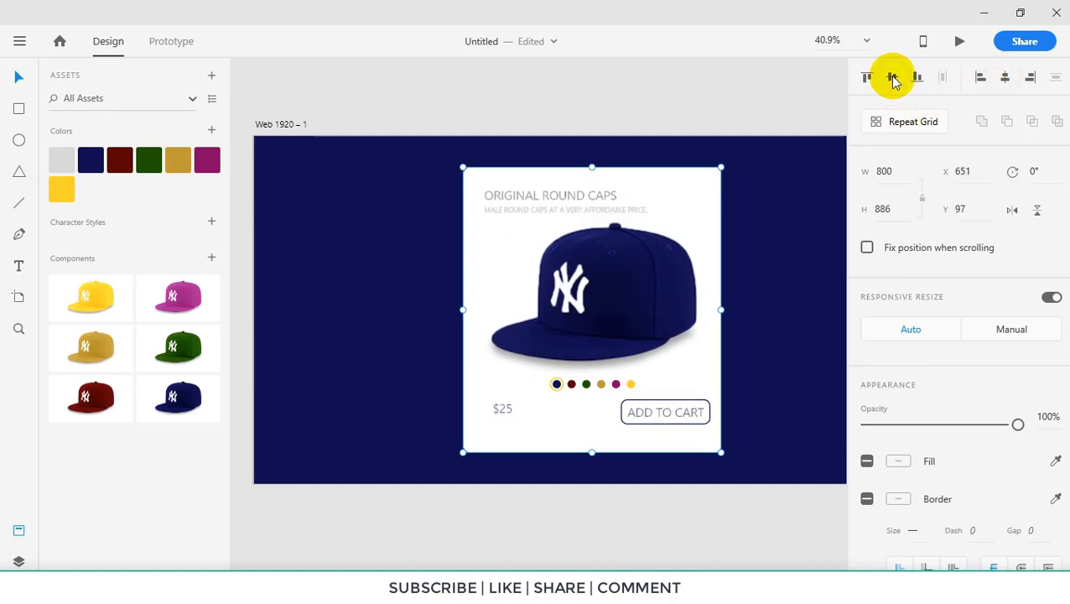
Ungroup the card group into its separate elements
click(348, 329)
click(496, 293)
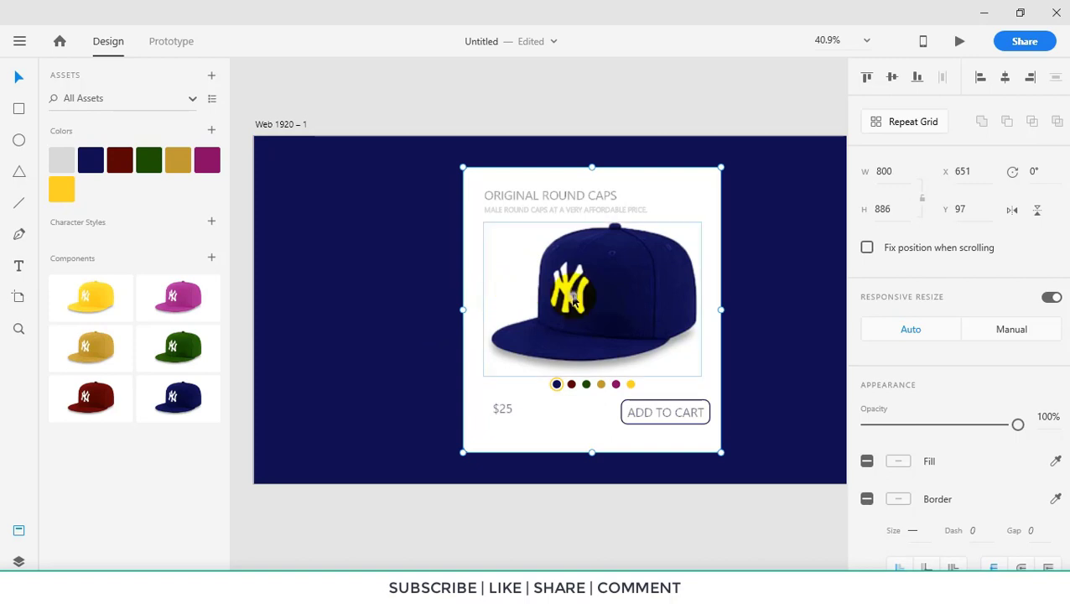
right_click(494, 260)
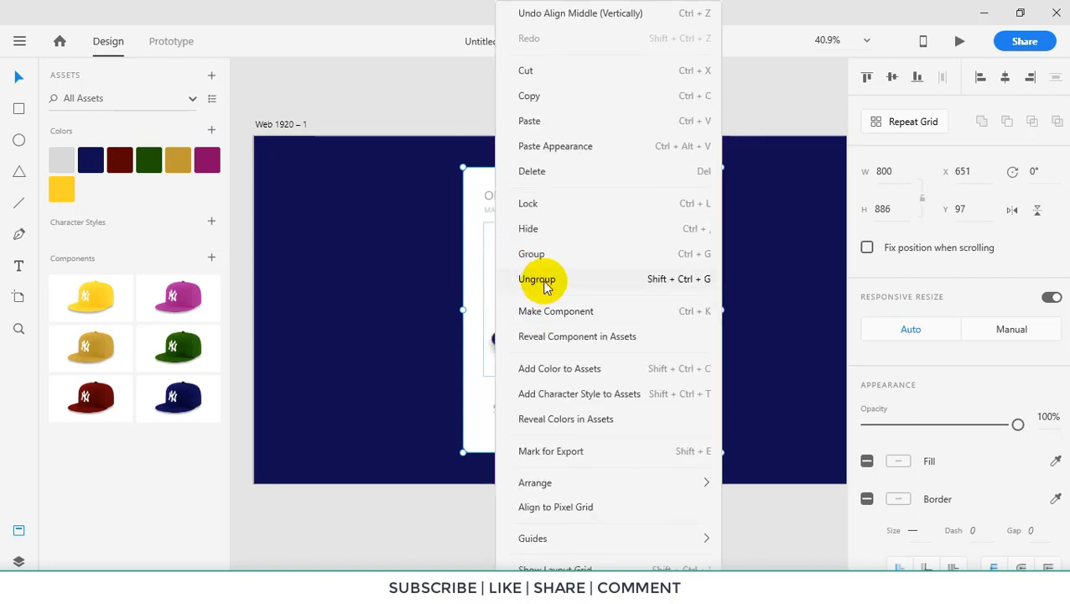
click(544, 282)
click(389, 270)
click(640, 286)
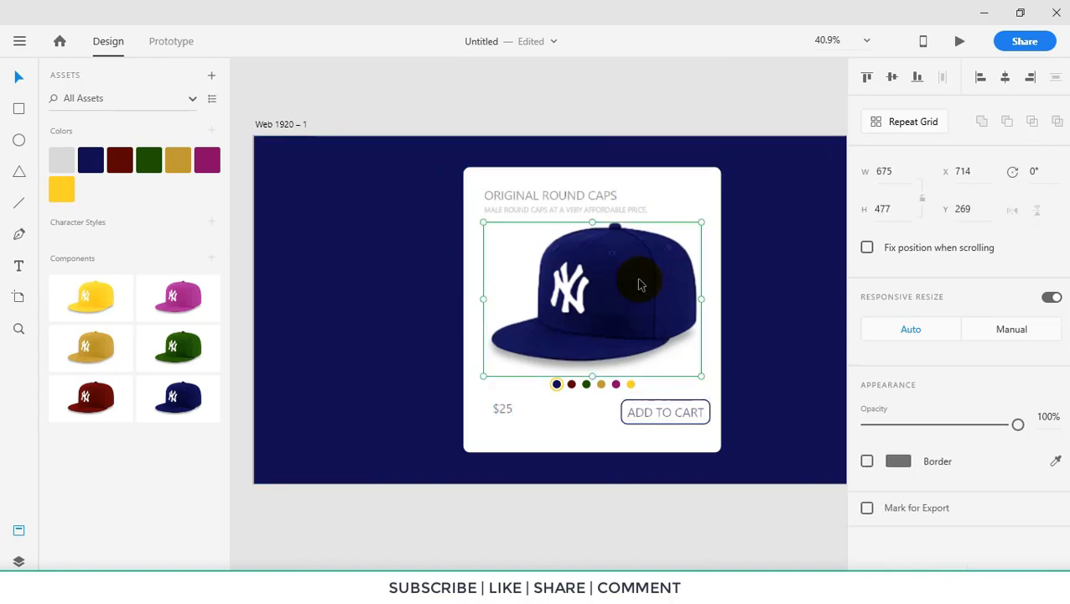
click(619, 210)
click(670, 112)
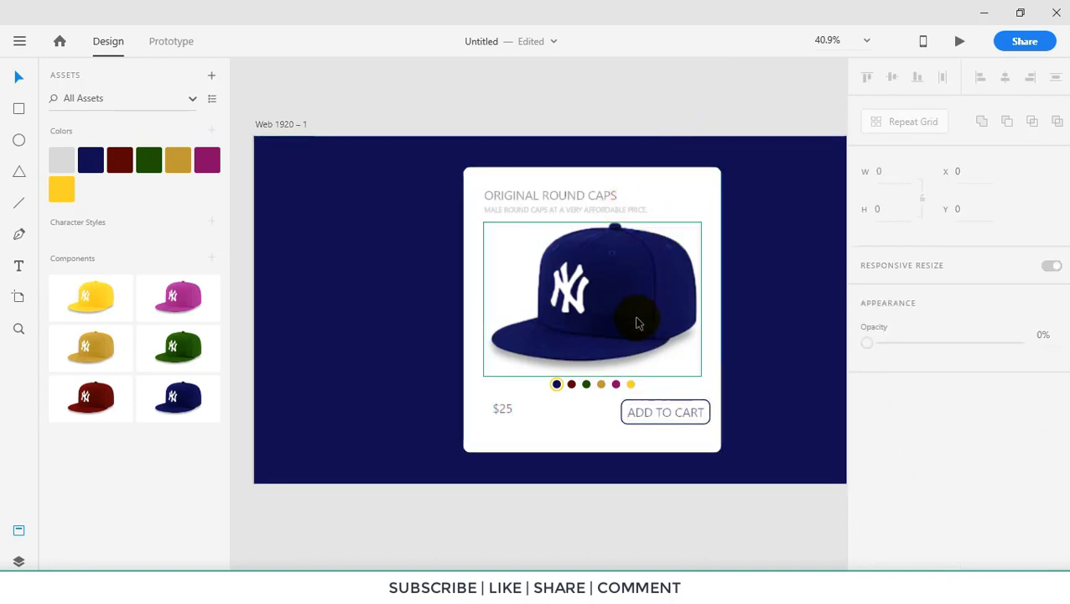
Move the ADD TO CART button and its text together left to X 1111, and preview the card design
click(678, 421)
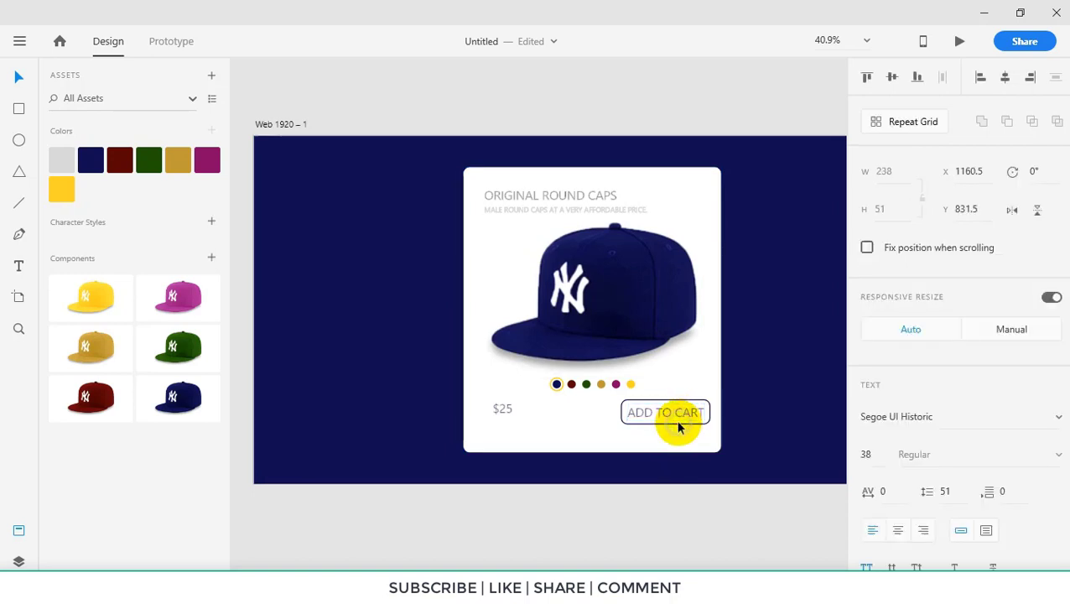
click(679, 425)
shift+click(683, 415)
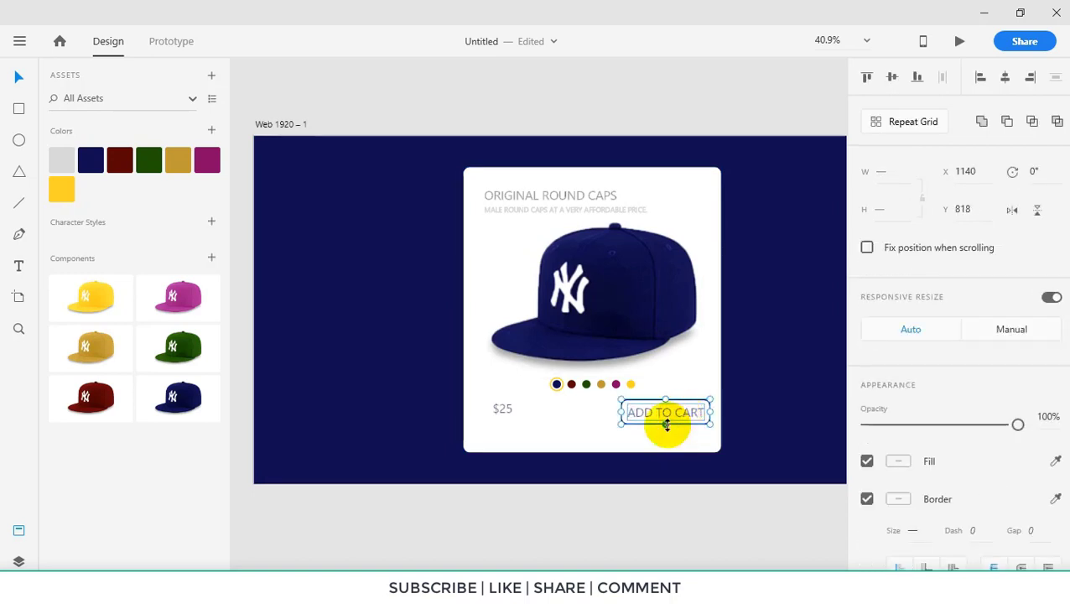
drag(666, 424, 668, 426)
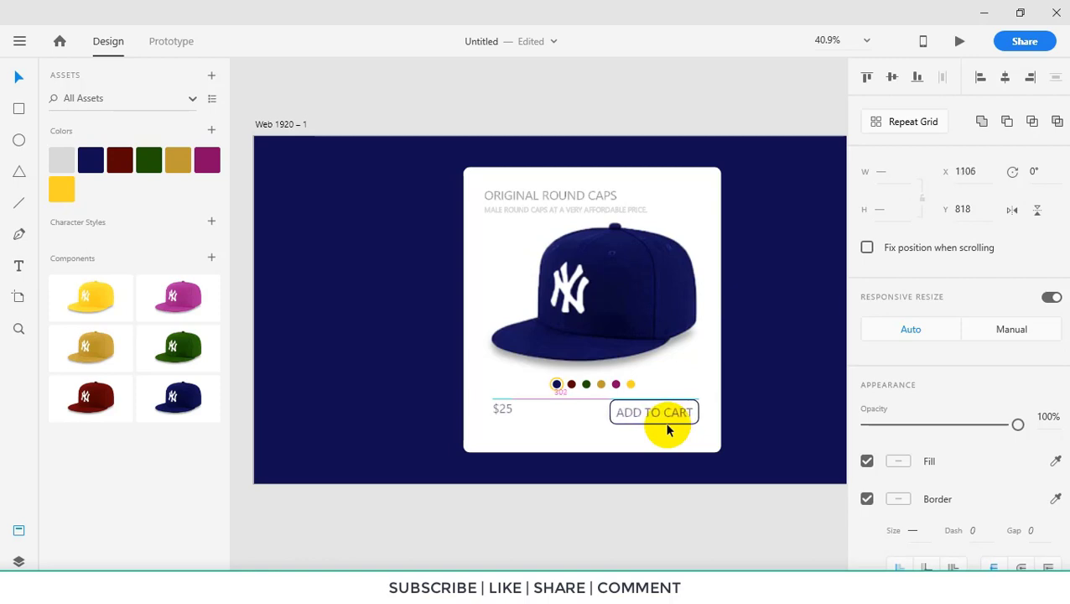
drag(667, 429, 669, 430)
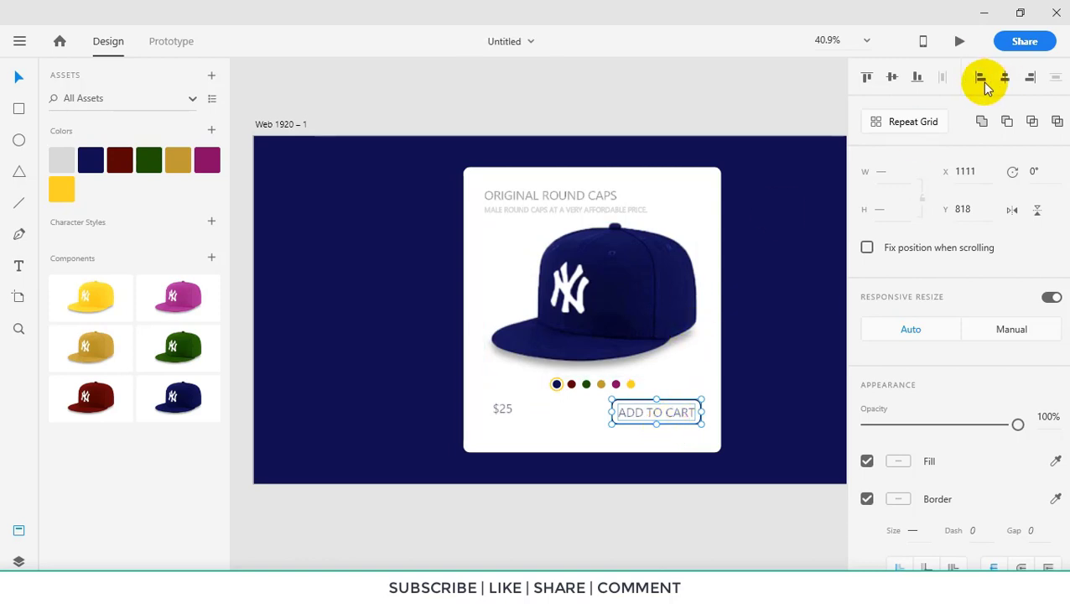
click(959, 40)
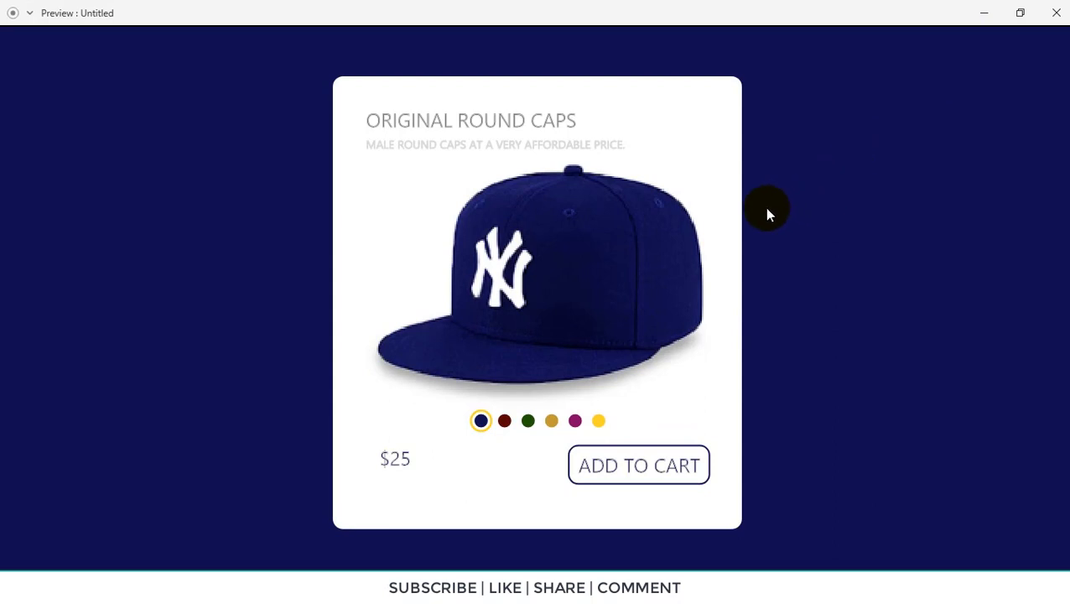
click(1058, 17)
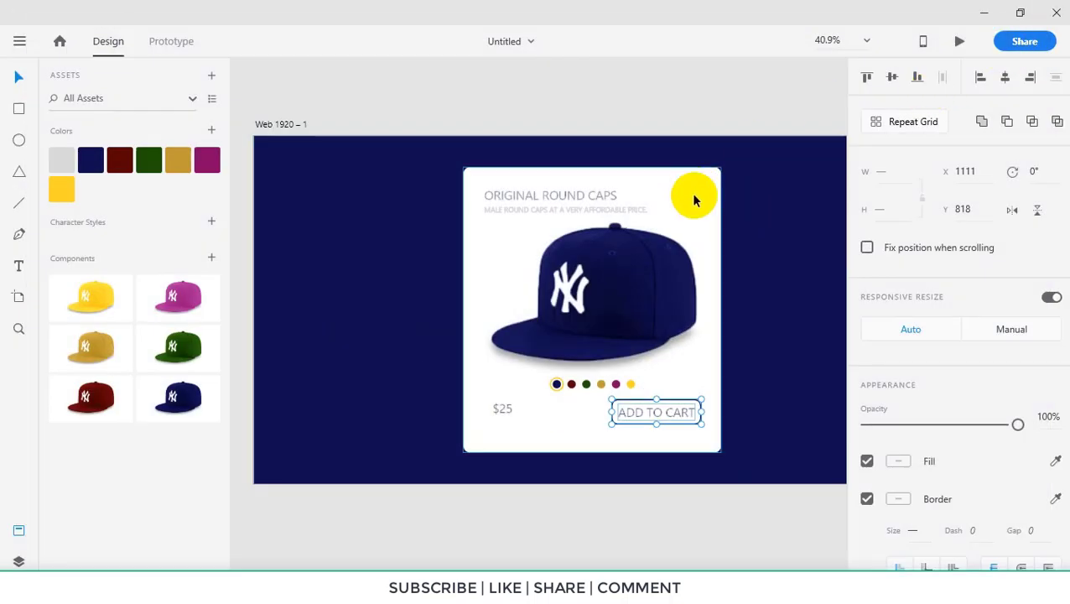
Rename the Web 1920 – 1 artboard as Blue Cap
scroll(694, 200, down, 5)
scroll(791, 216, left, 2)
scroll(791, 216, right, 3)
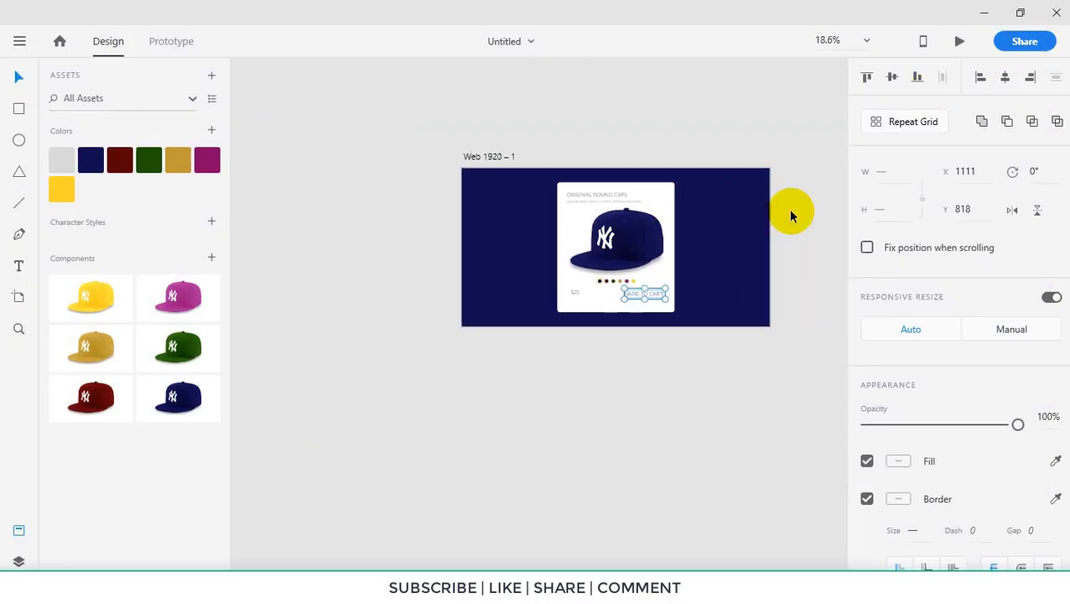
scroll(790, 215, right, 2)
click(423, 159)
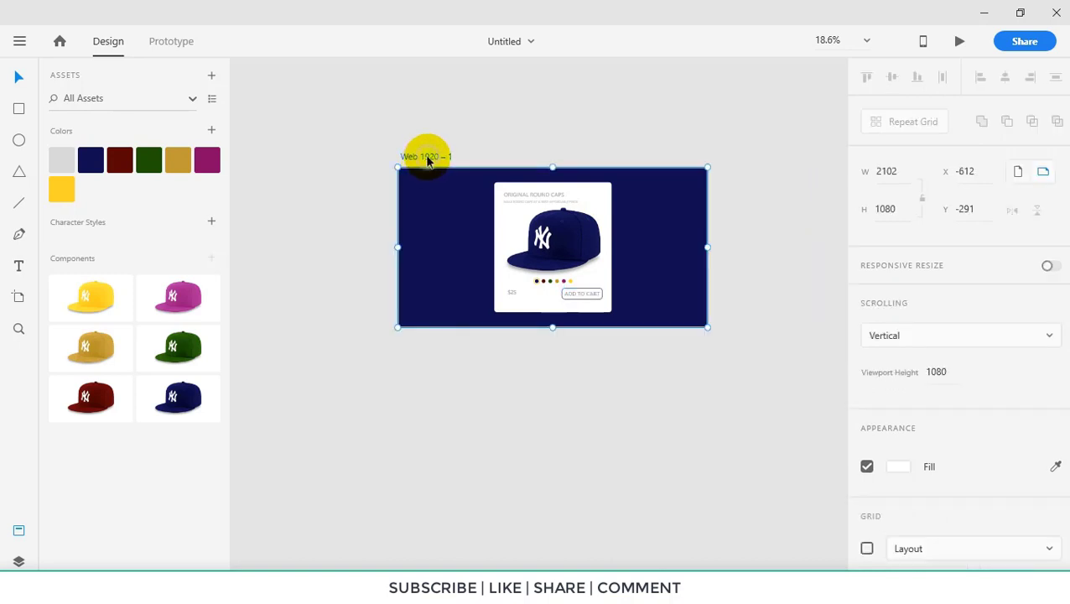
double_click(427, 159)
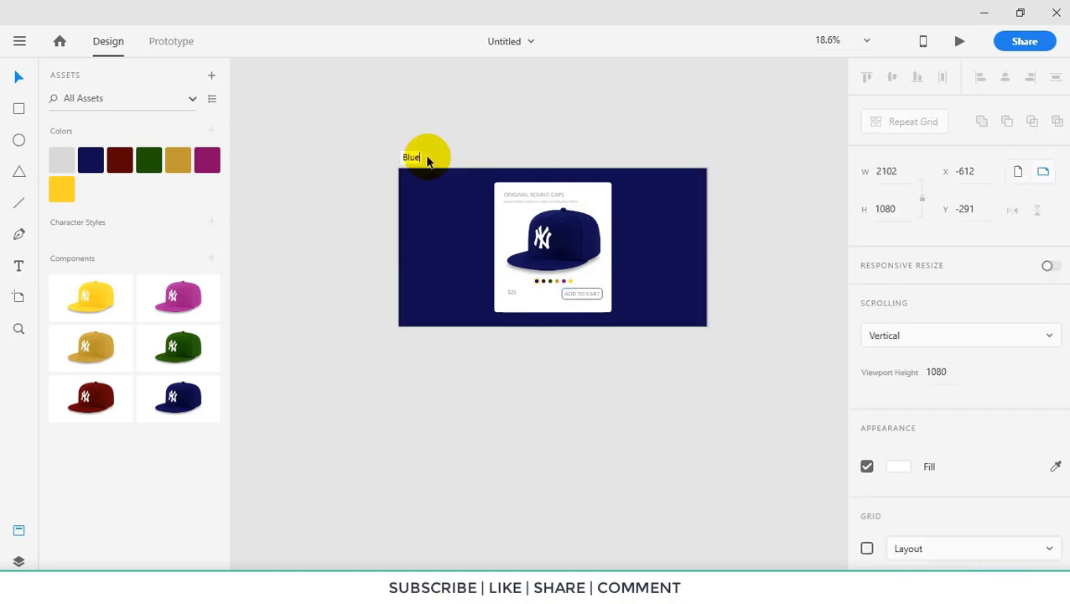
key(Return)
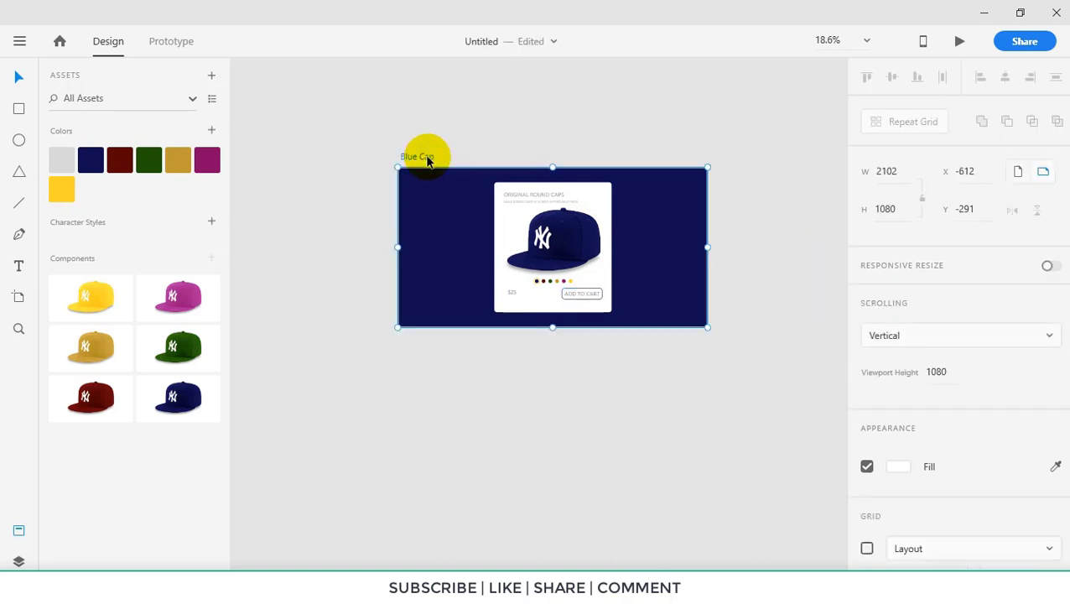
Duplicate the Blue Cap artboard directly to its right at X 1534, level with the original
scroll(509, 144, up, 3)
scroll(509, 144, down, 4)
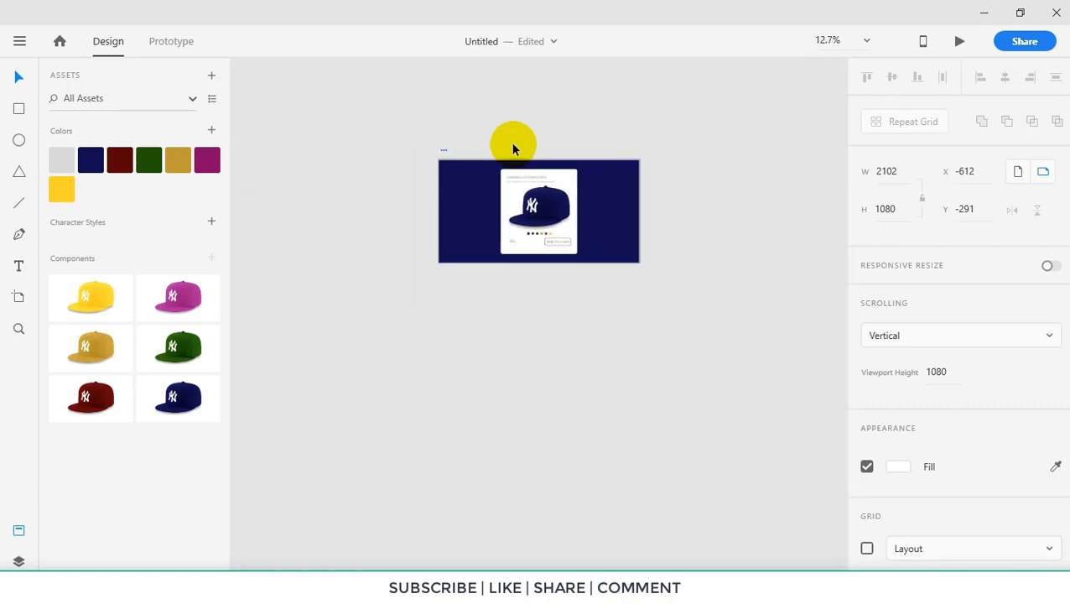
scroll(652, 164, up, 1)
scroll(651, 162, up, 2)
scroll(652, 162, down, 2)
click(324, 148)
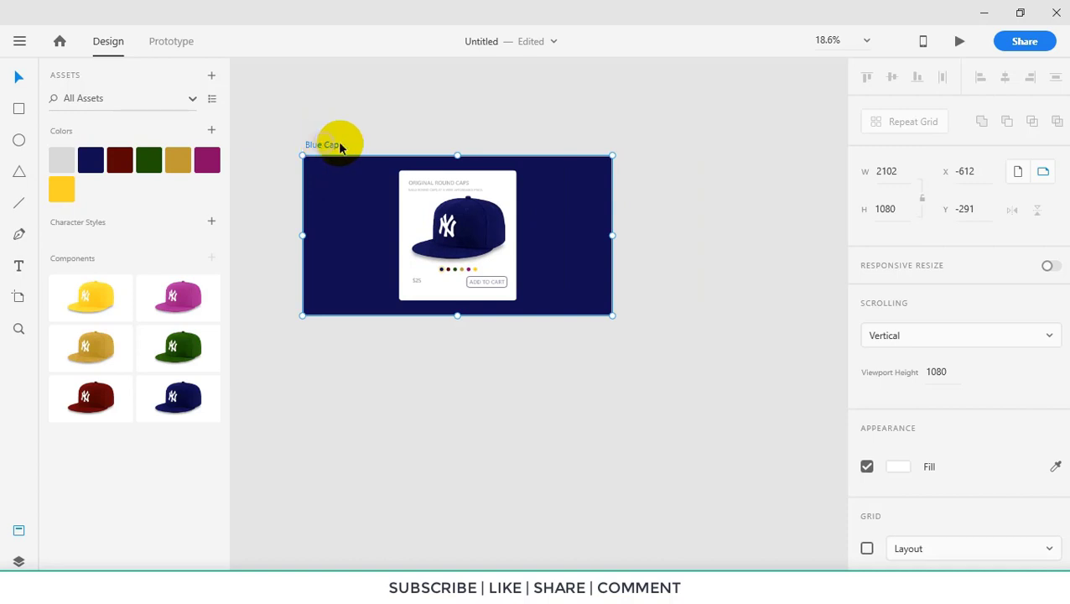
drag(341, 147, 638, 144)
scroll(692, 149, down, 1)
scroll(692, 149, down, 2)
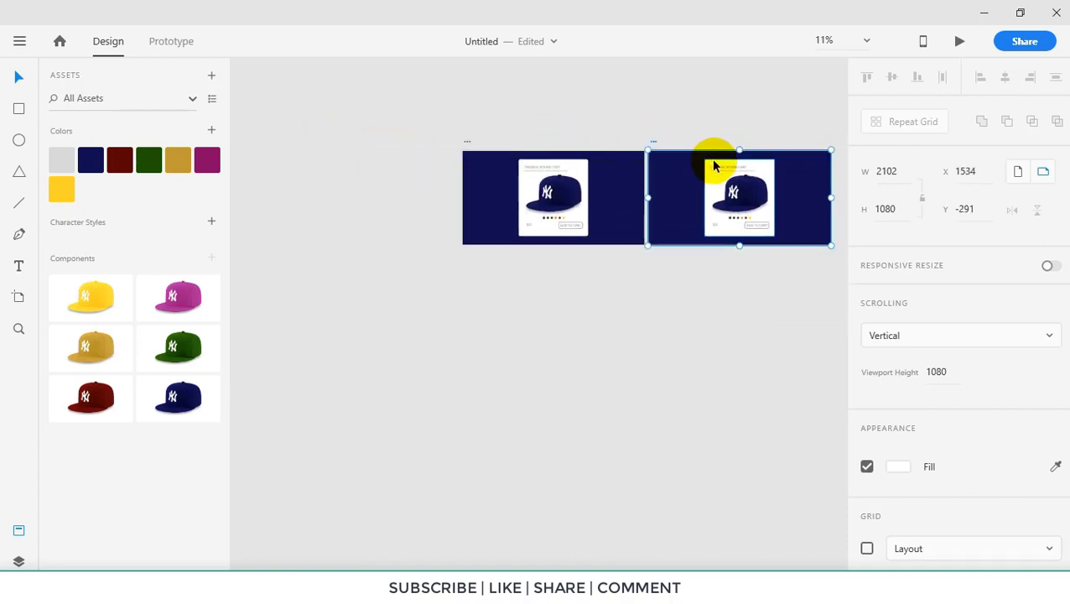
scroll(829, 183, up, 3)
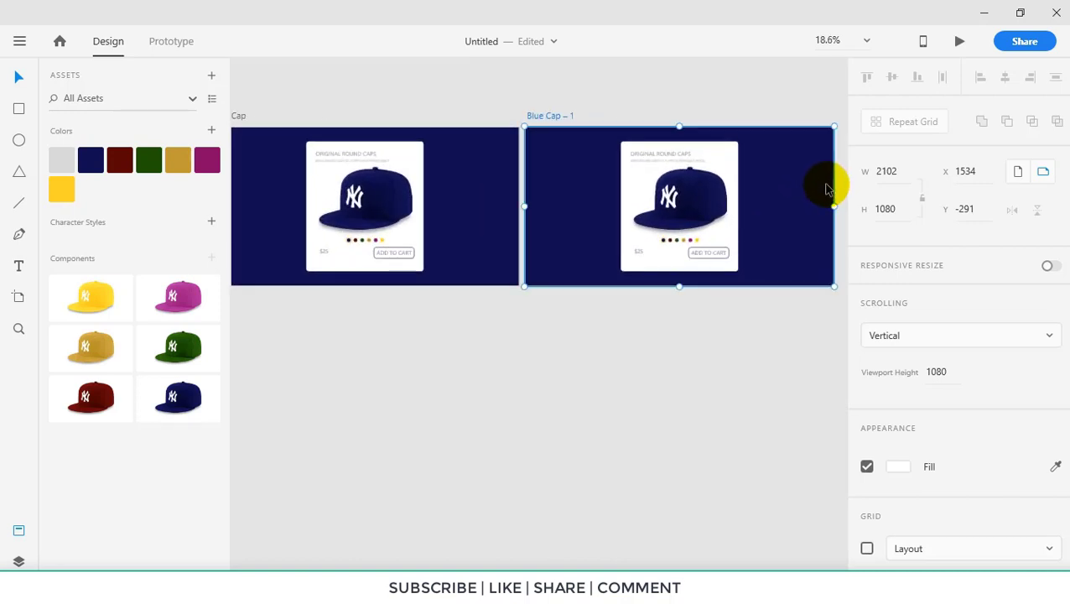
scroll(826, 186, down, 2)
drag(468, 95, 709, 283)
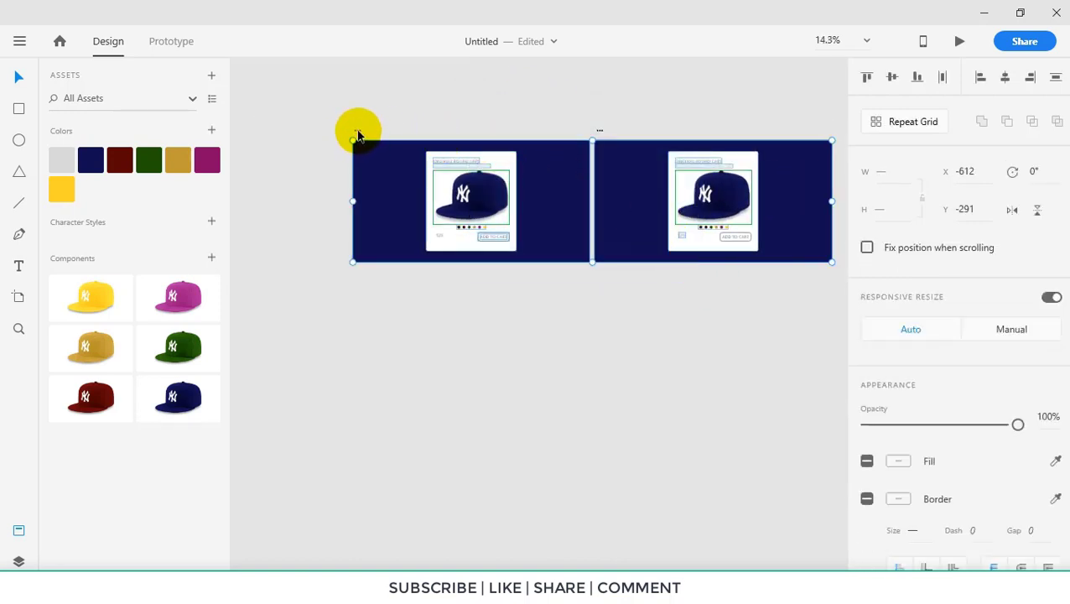
drag(358, 135, 352, 265)
key(ctrl+z)
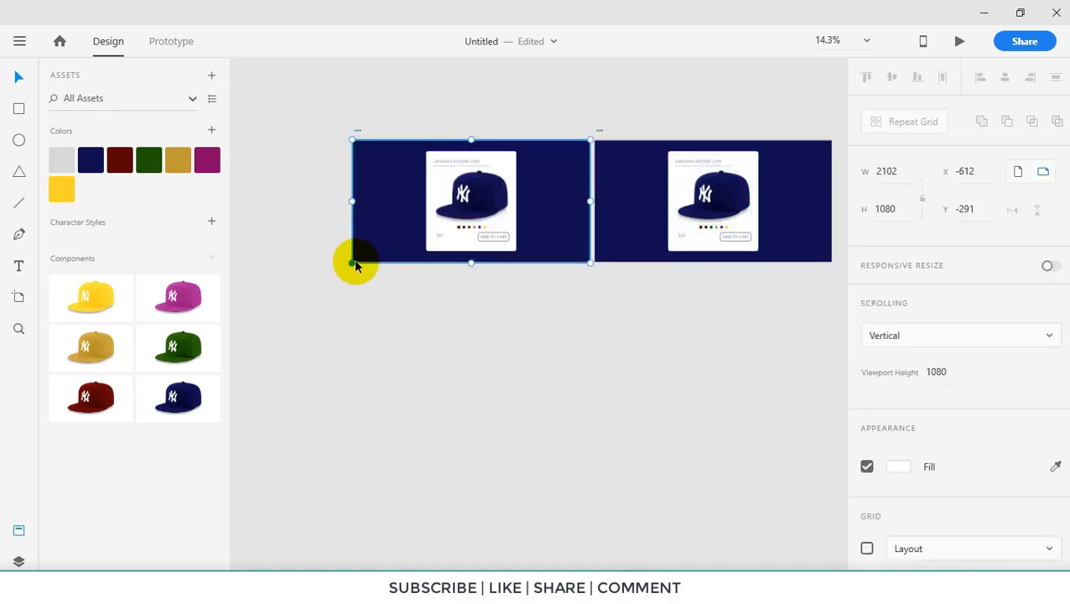
click(493, 104)
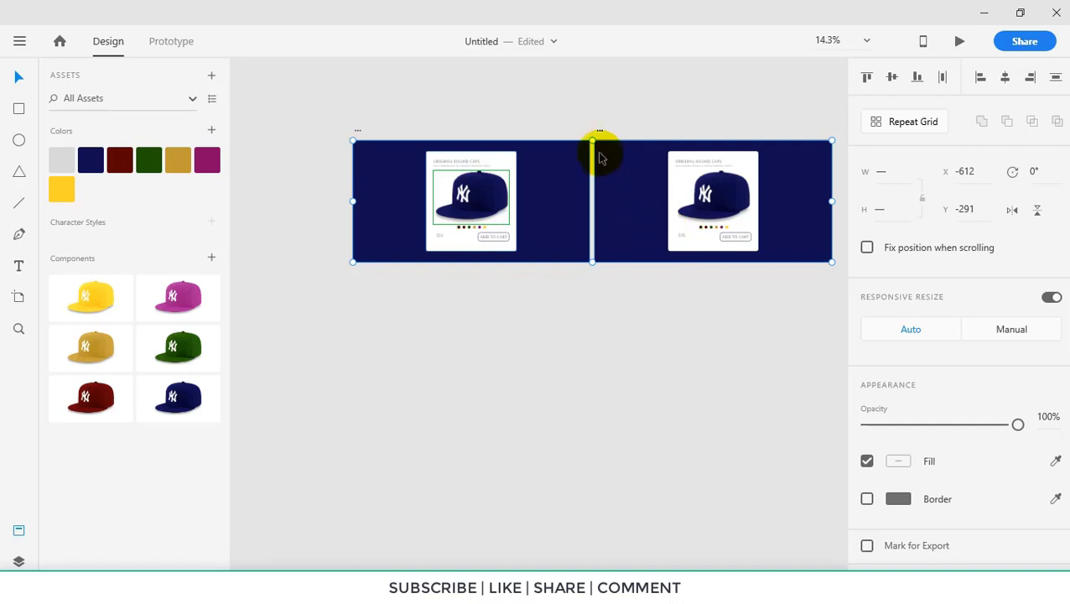
drag(614, 170, 615, 295)
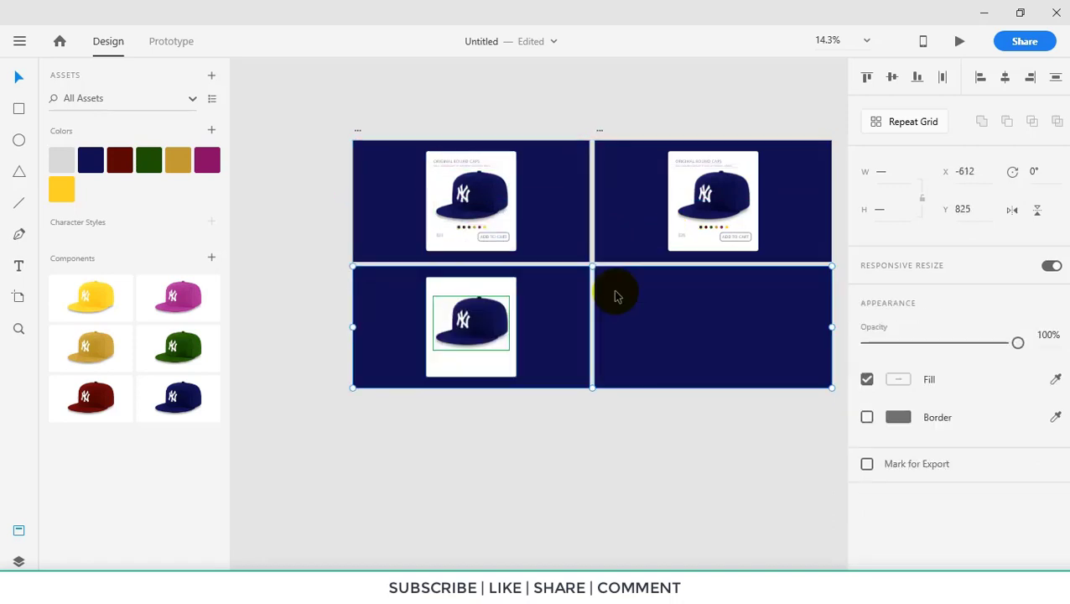
key(ctrl+z)
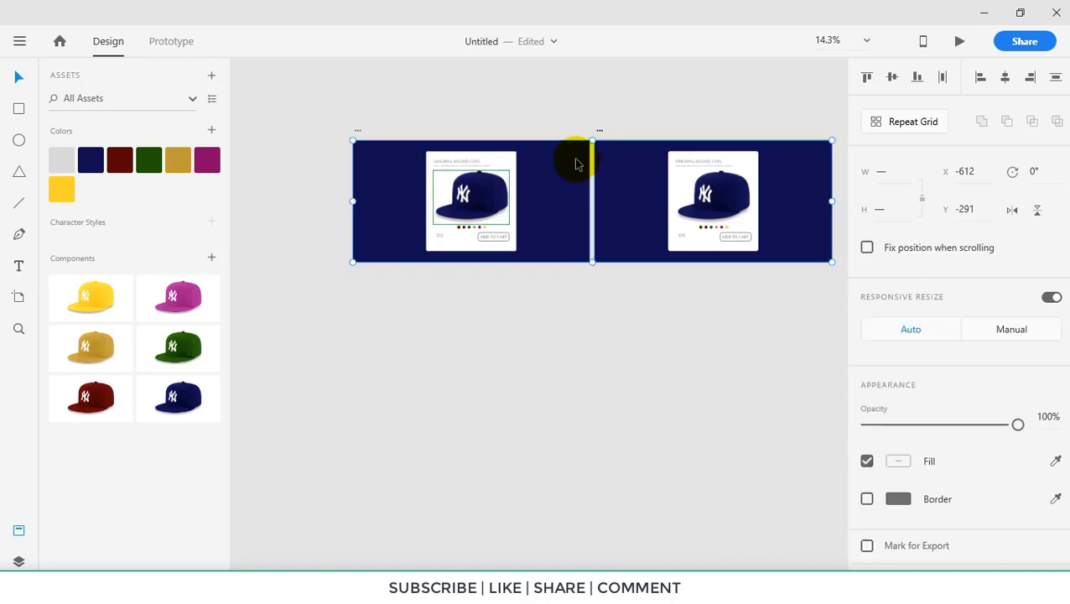
click(592, 110)
Duplicate both cap artboards together directly below as a second row at Y 832
click(601, 132)
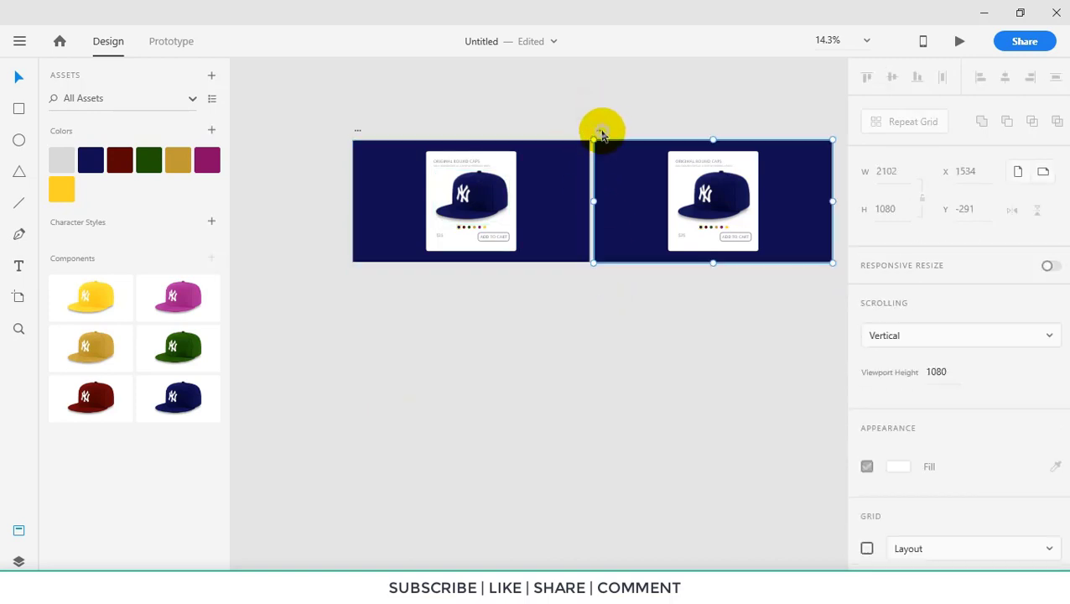
shift+click(360, 134)
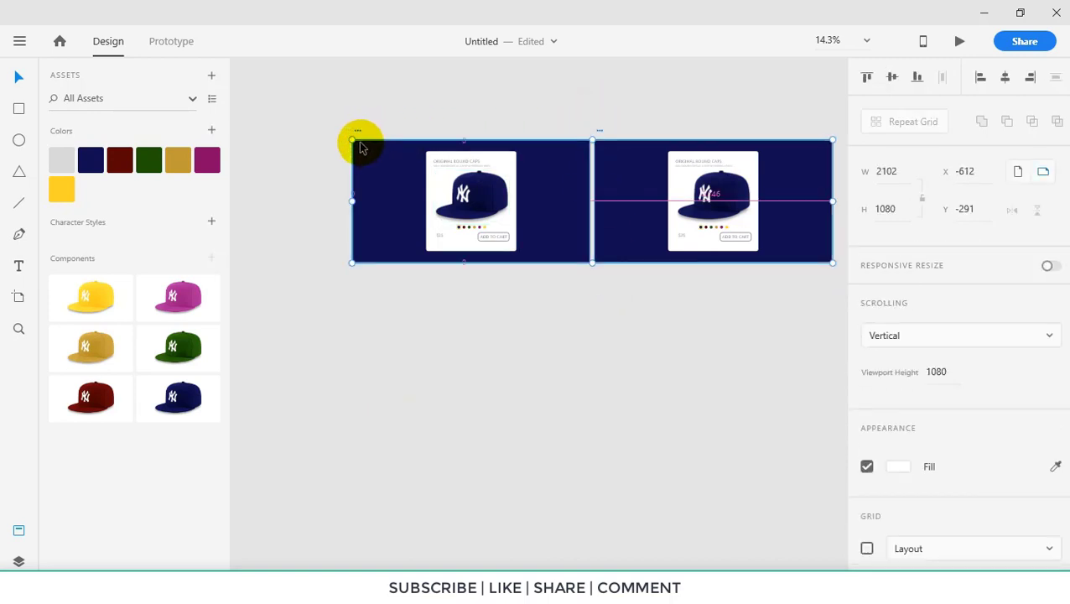
drag(361, 138, 362, 256)
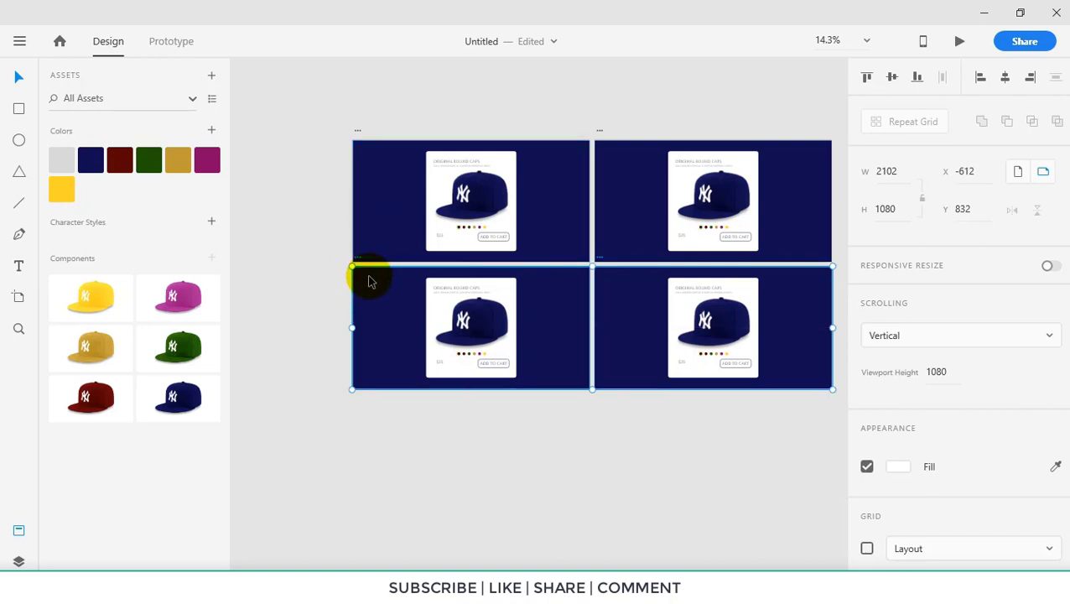
Nudge the second row of artboards down to Y 923 to widen the gap between the rows
key(Down)
key(Down)
key(Down)
key(Down)
key(Down)
key(Down)
key(Down)
key(Down)
key(Down)
key(Down)
key(Down)
key(Down)
key(Down)
key(Down)
key(Down)
key(Down)
key(Down)
key(Down)
key(Down)
key(Down)
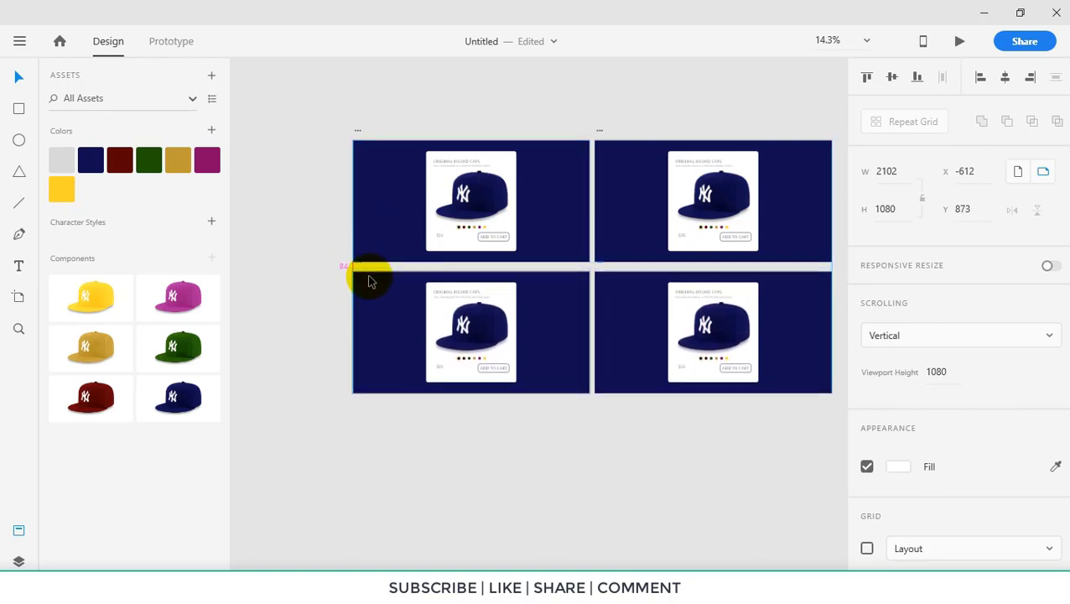
key(Down)
key(Down)
key(Down)
key(Down)
key(Down)
key(Down)
key(Down)
key(Down)
key(Down)
key(Down)
key(Down)
key(Down)
key(Down)
key(Down)
key(Down)
key(Down)
key(Down)
key(Down)
key(Down)
key(Down)
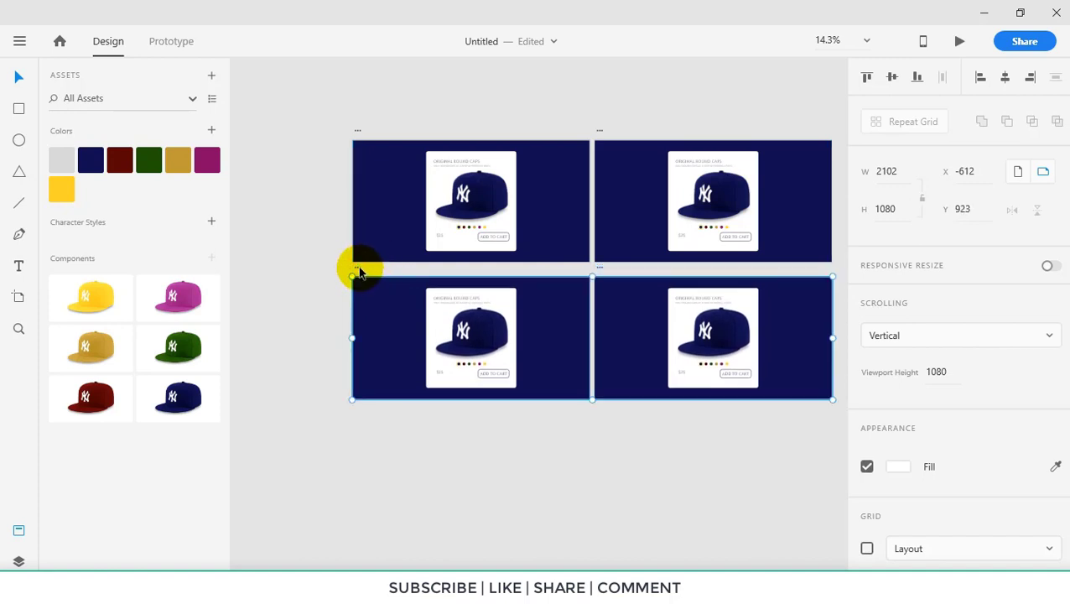
Duplicate the second row of two artboards below as a third row at about X -634, Y 2137
drag(359, 273, 357, 408)
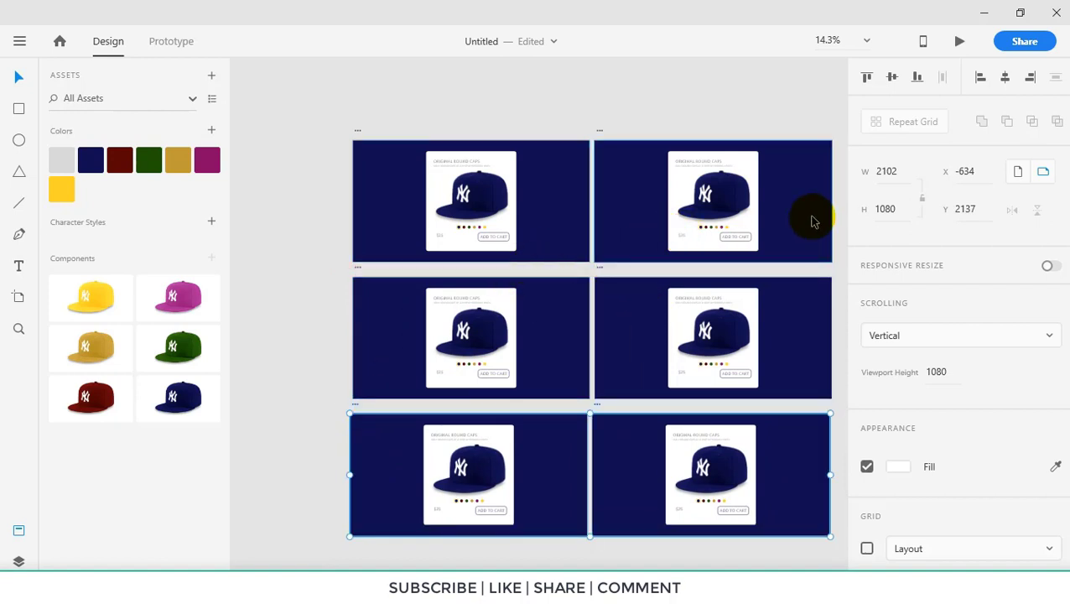
scroll(809, 218, left, 1)
scroll(811, 216, right, 3)
scroll(729, 220, up, 5)
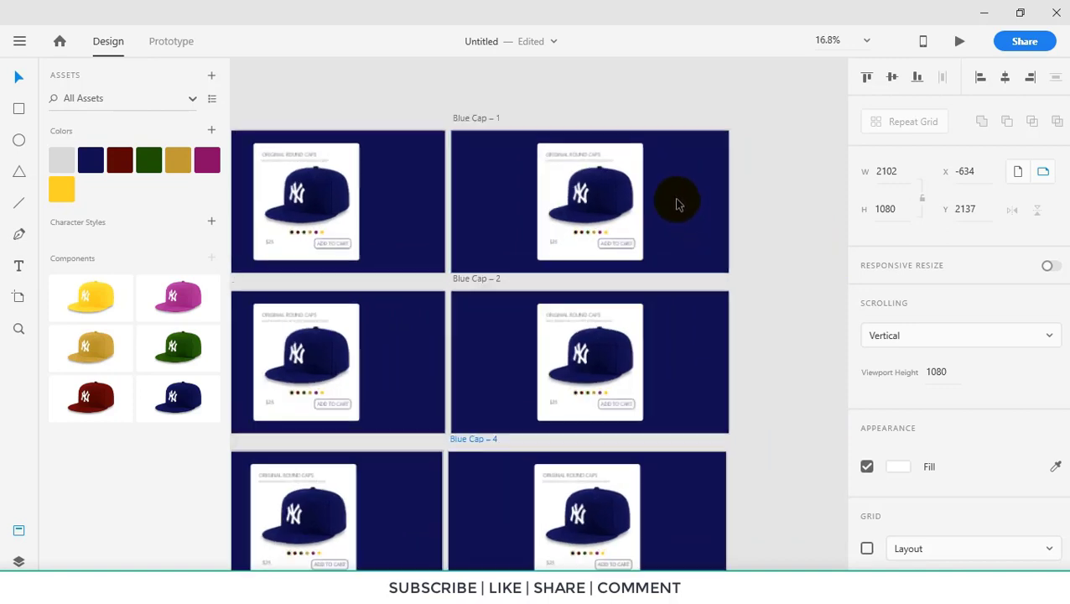
Fill the background rectangle of the Blue Cap – 1 artboard with the dark red of the colour dot
scroll(668, 212, down, 3)
click(668, 213)
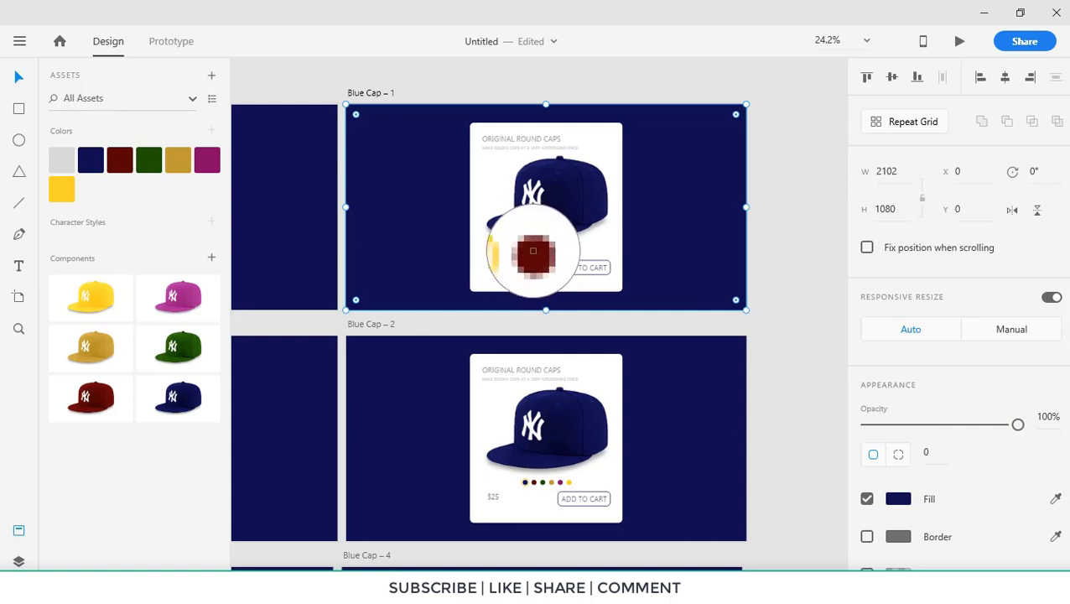
click(534, 251)
Replace the blue cap on the dark red artboard's card with the dark red cap component
click(570, 200)
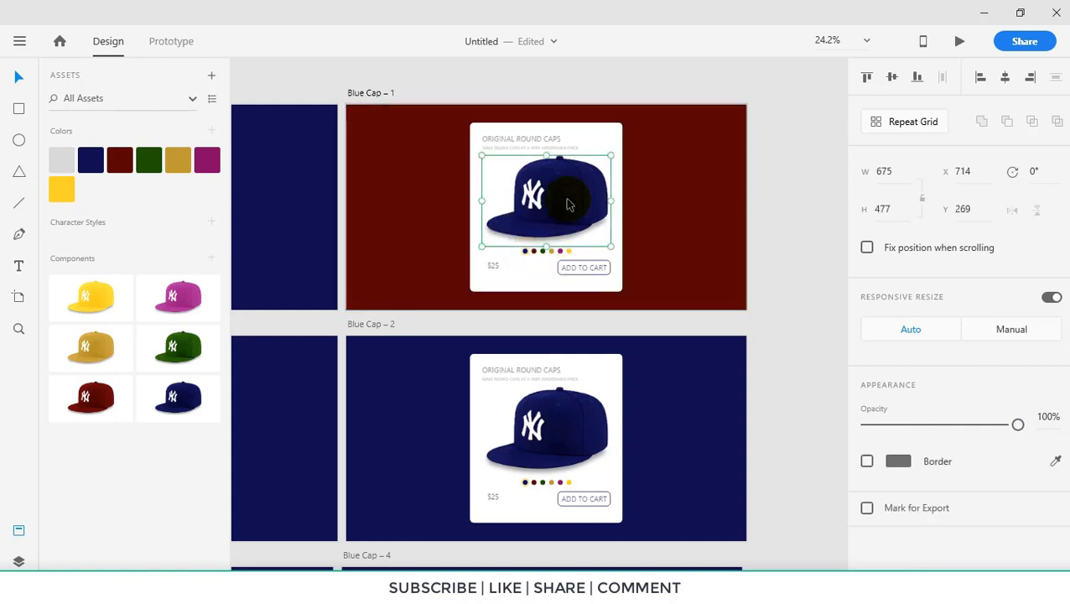
key(Delete)
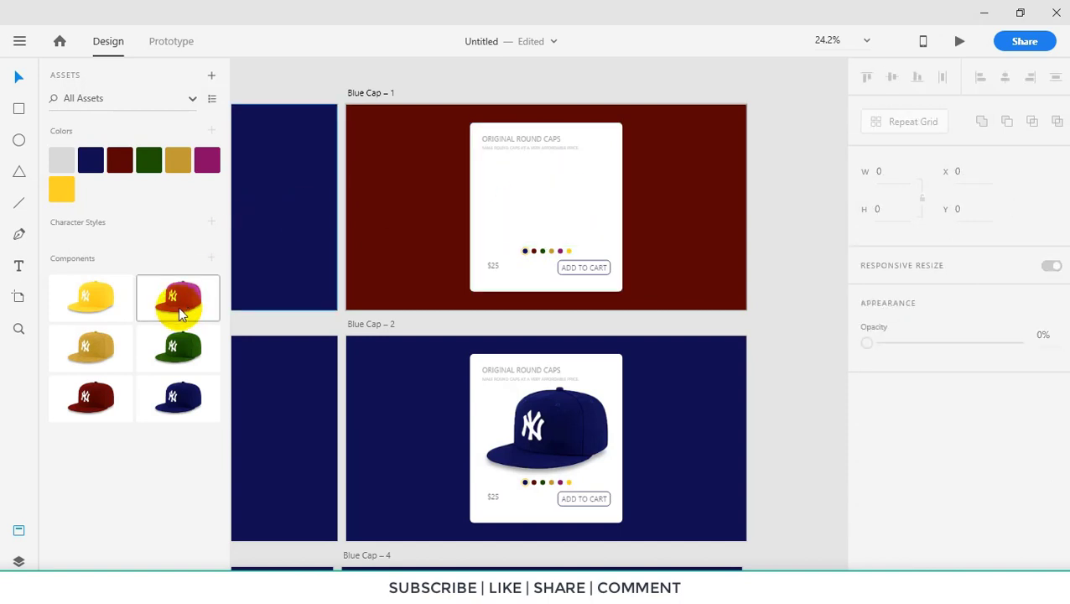
drag(90, 394, 560, 184)
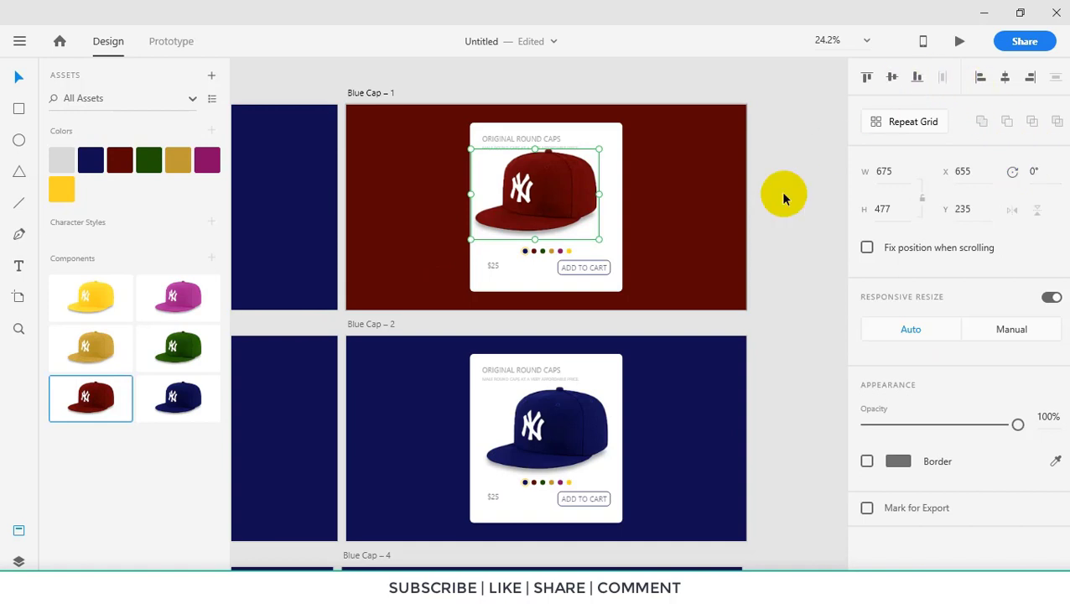
Centre the dark red cap on the white card, then shift it vertically to Y 273
click(610, 192)
click(891, 77)
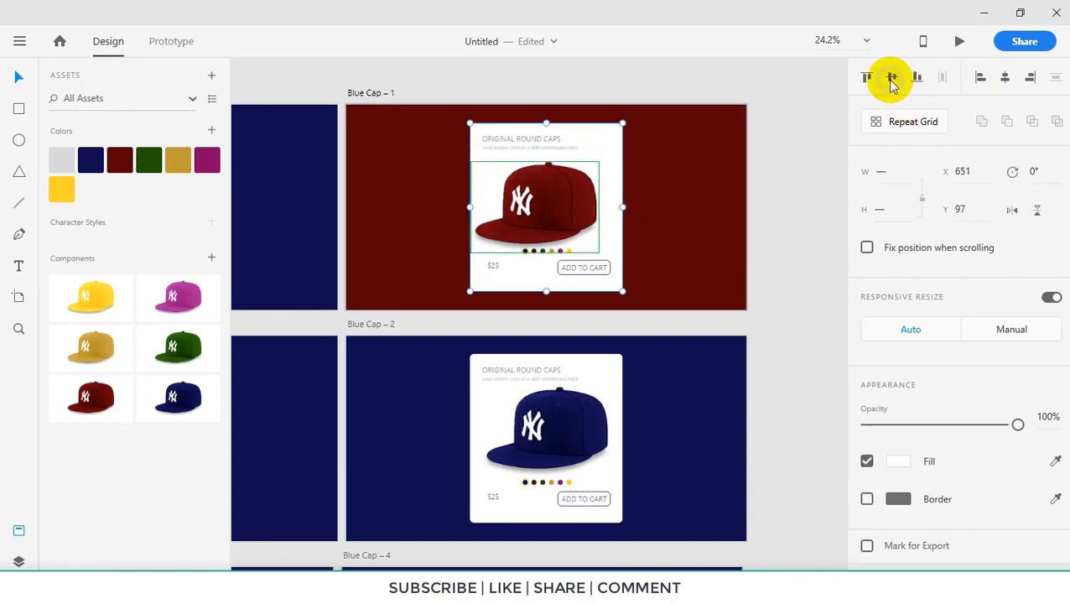
click(1005, 78)
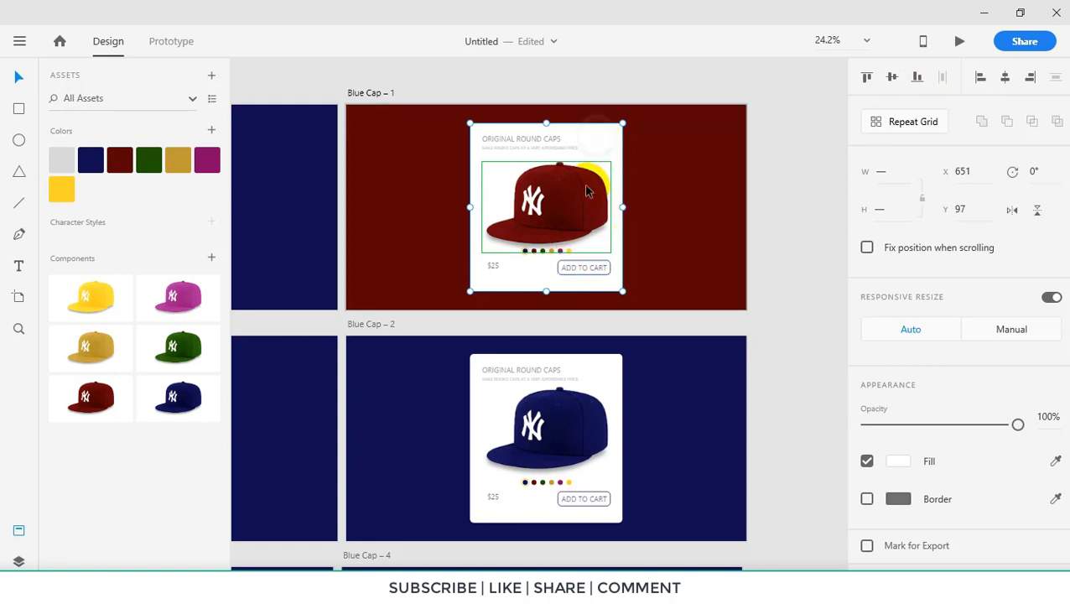
click(645, 195)
click(584, 203)
drag(585, 206, 585, 206)
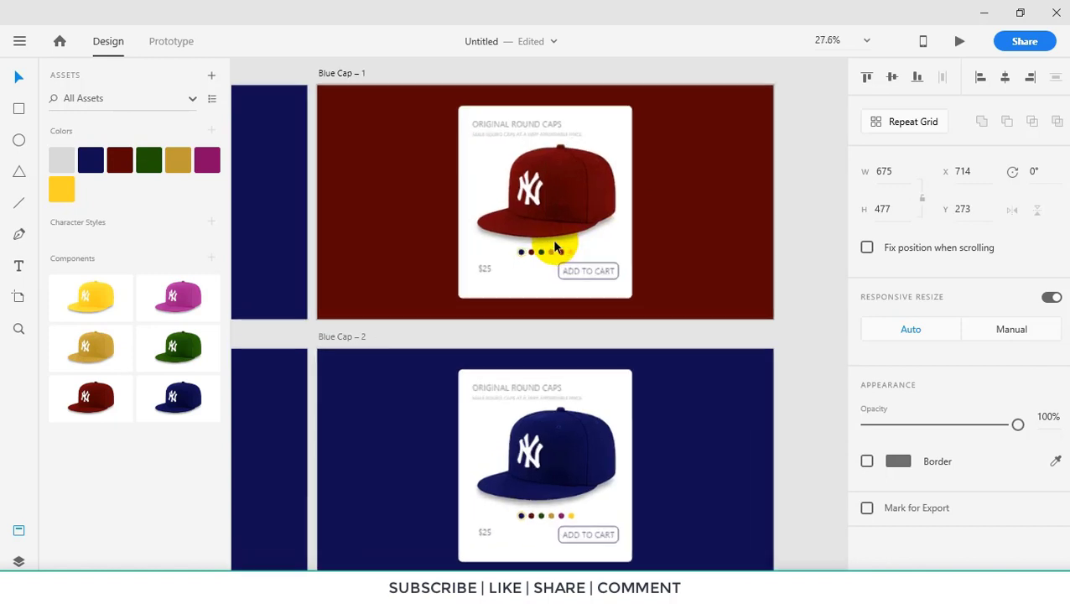
Ungroup the row of colour dots beneath the dark red cap
scroll(557, 246, up, 5)
click(454, 286)
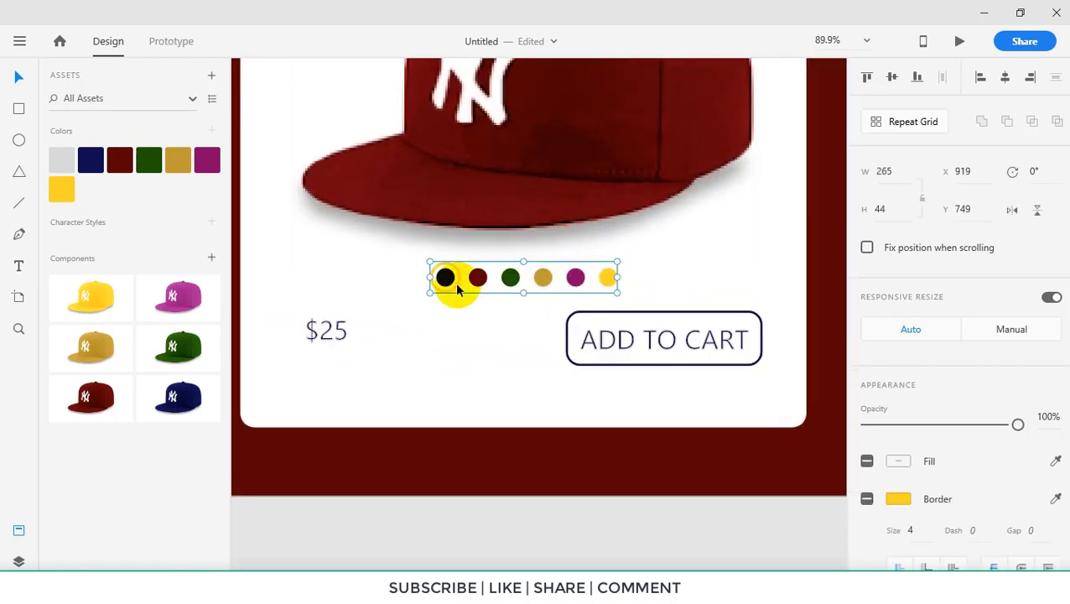
right_click(457, 289)
click(490, 279)
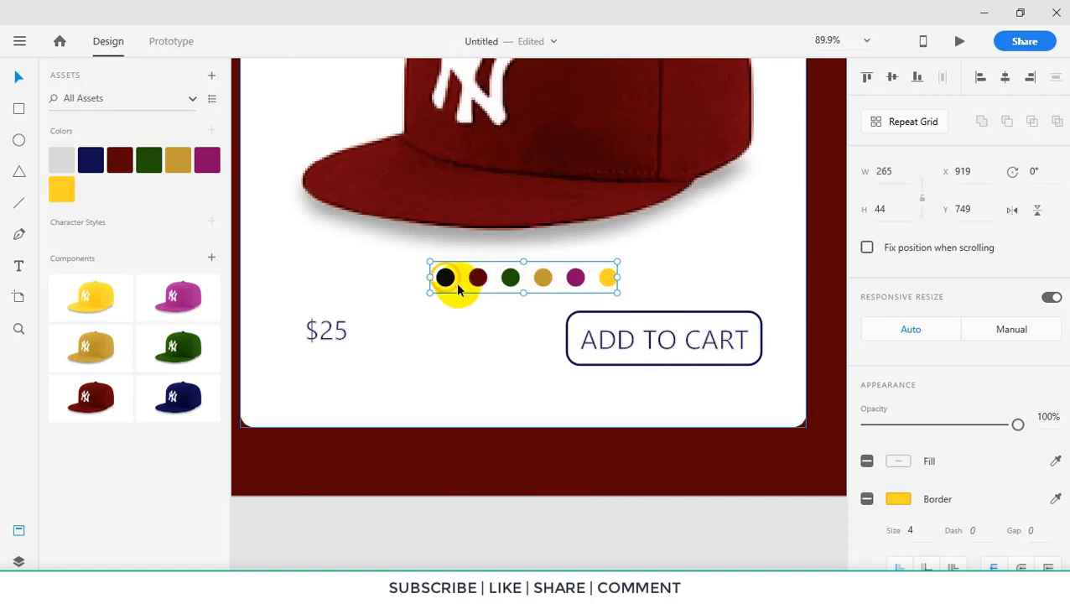
click(457, 319)
click(454, 287)
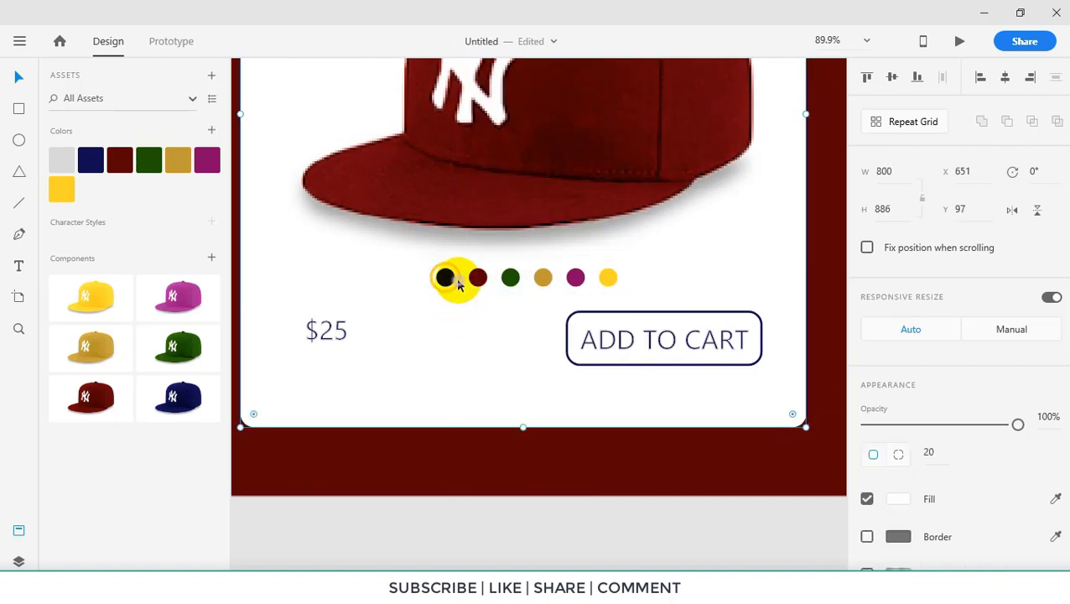
click(459, 285)
right_click(460, 285)
click(492, 287)
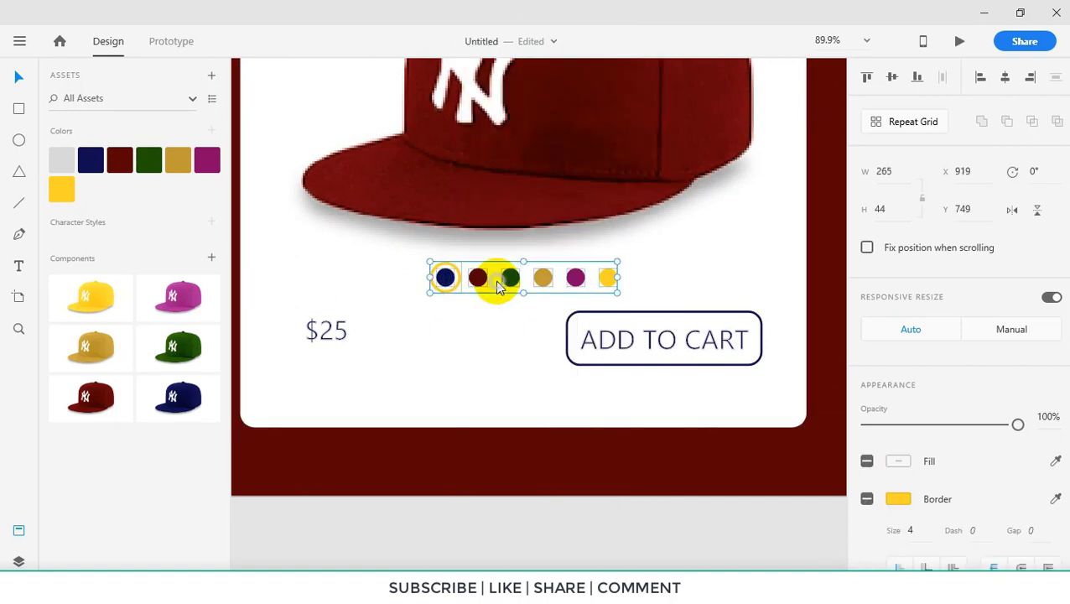
Move the yellow selection ring from the navy dot onto the dark red dot at X 965
click(471, 311)
click(459, 288)
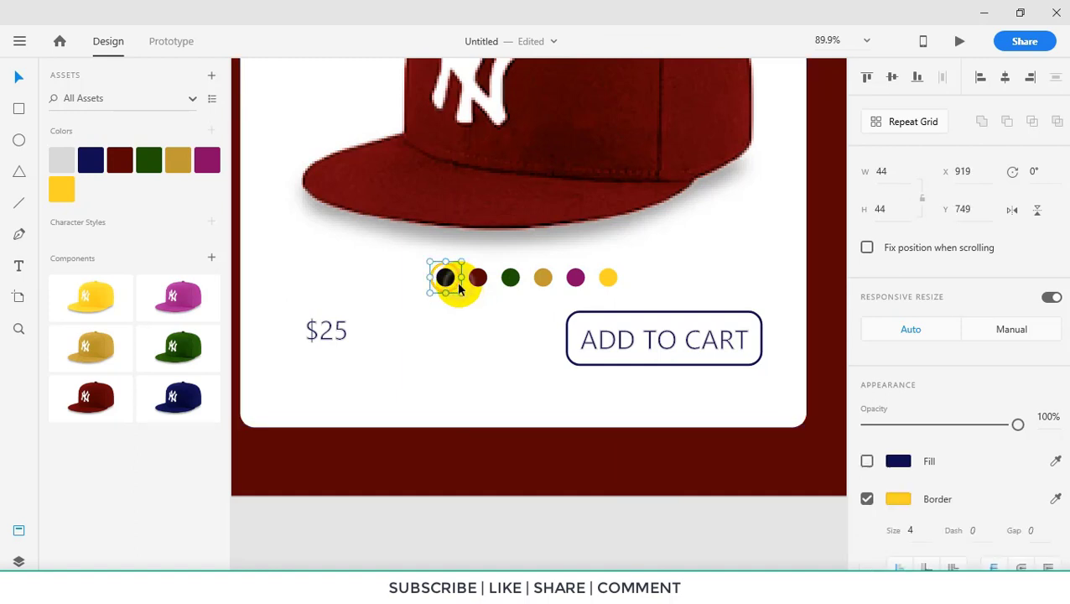
drag(459, 289, 491, 286)
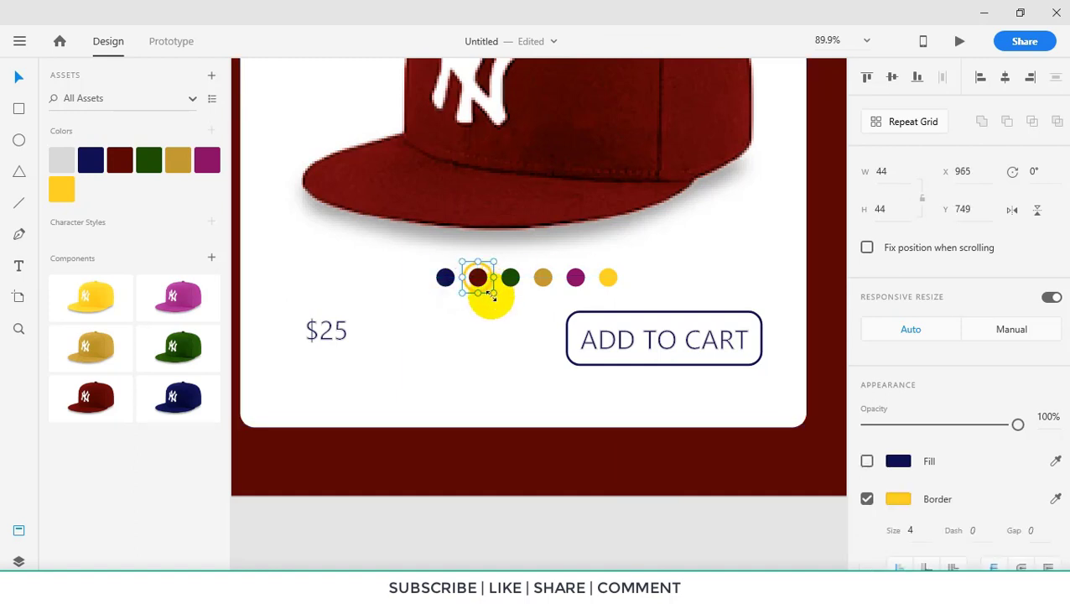
Recolour the ADD TO CART text, the $25 price and the button outline on this card to dark red
scroll(501, 335, down, 2)
scroll(501, 335, down, 2)
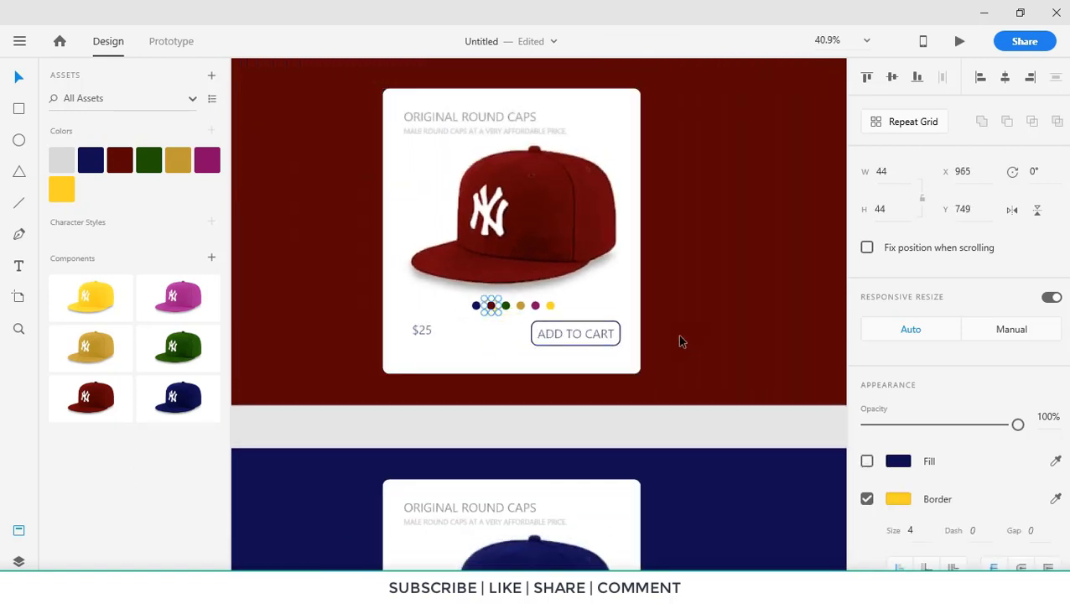
click(611, 335)
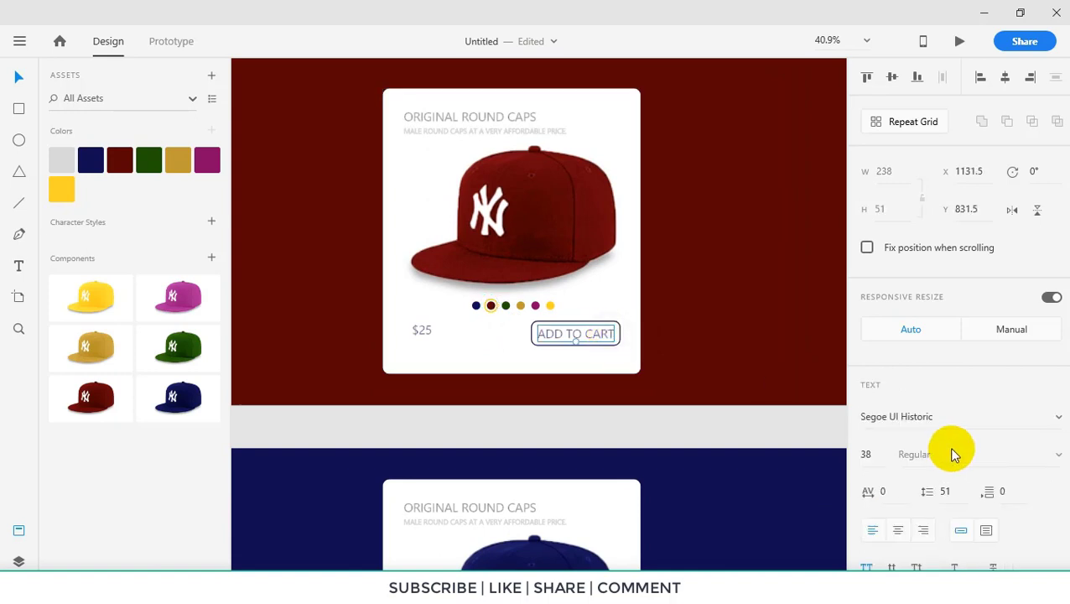
click(438, 344)
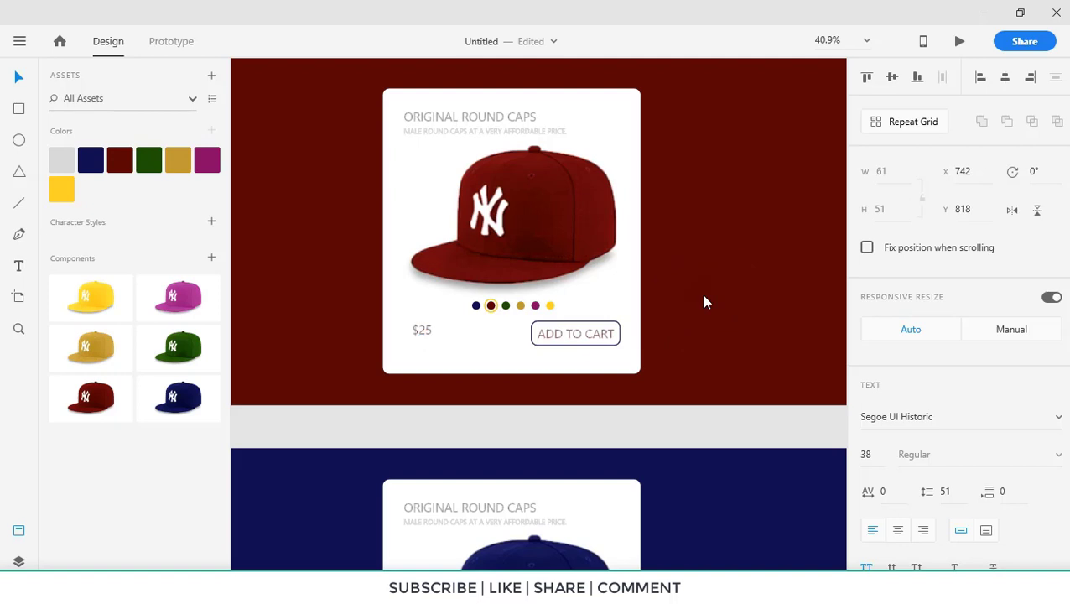
click(616, 339)
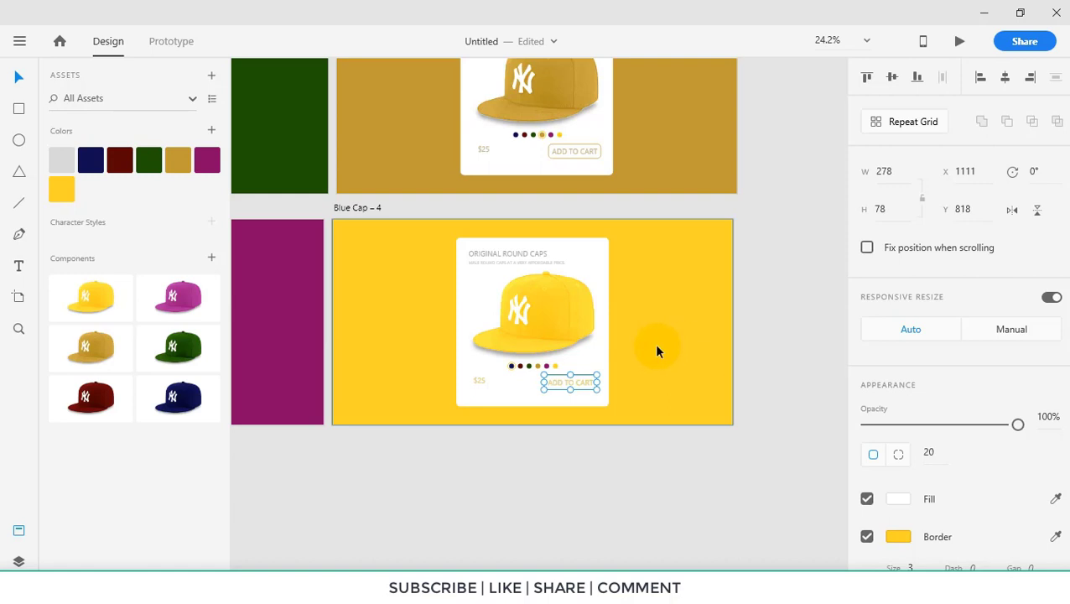
Rename the artboard with the pink cap as "Pink Cap – 5"
scroll(655, 351, down, 5)
scroll(513, 323, up, 4)
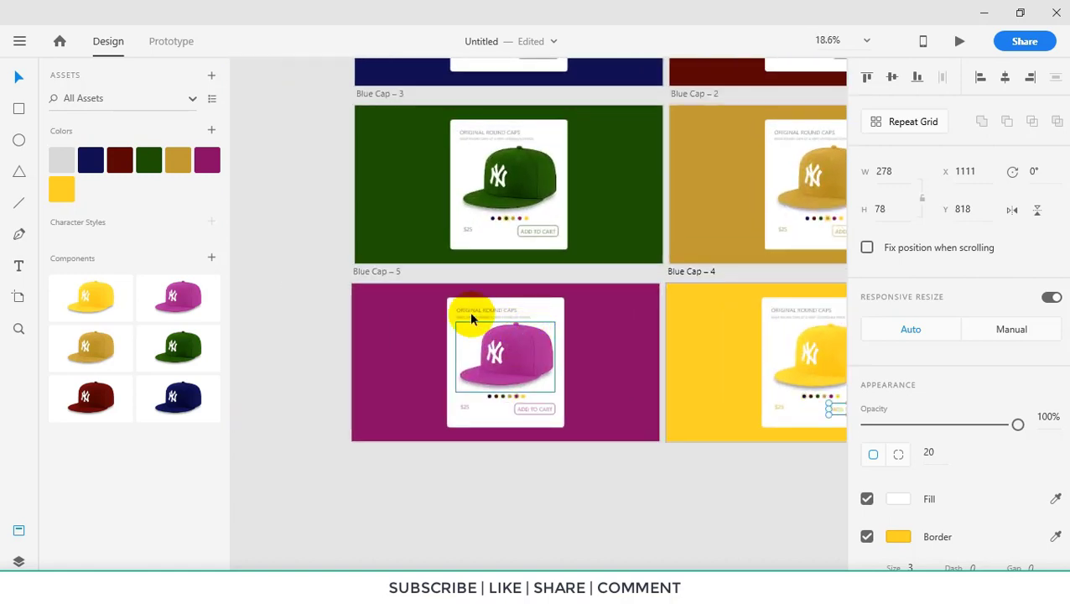
click(366, 274)
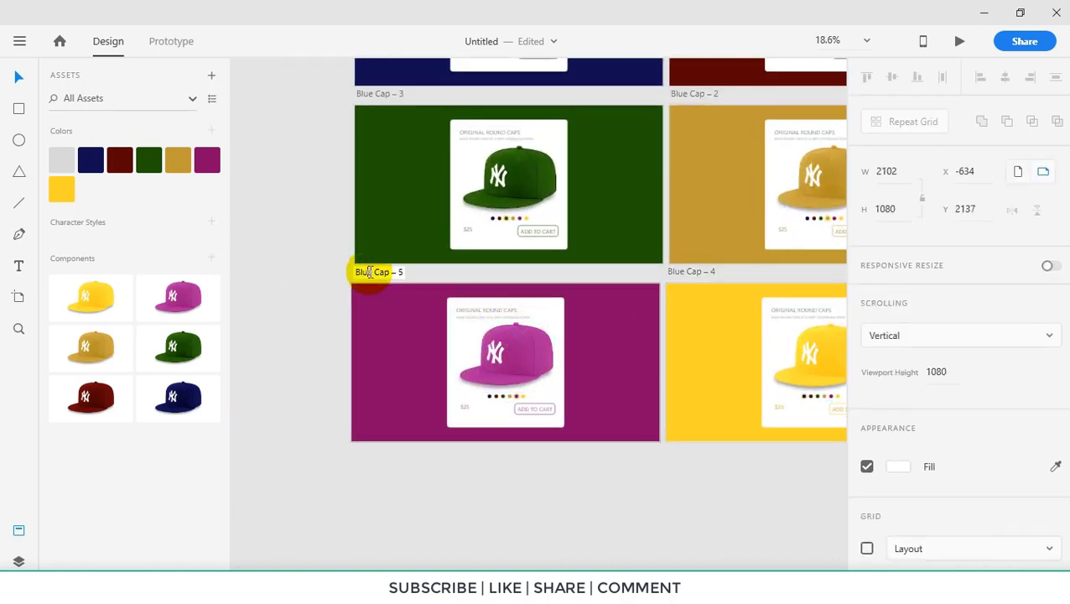
drag(369, 272, 347, 272)
key(Return)
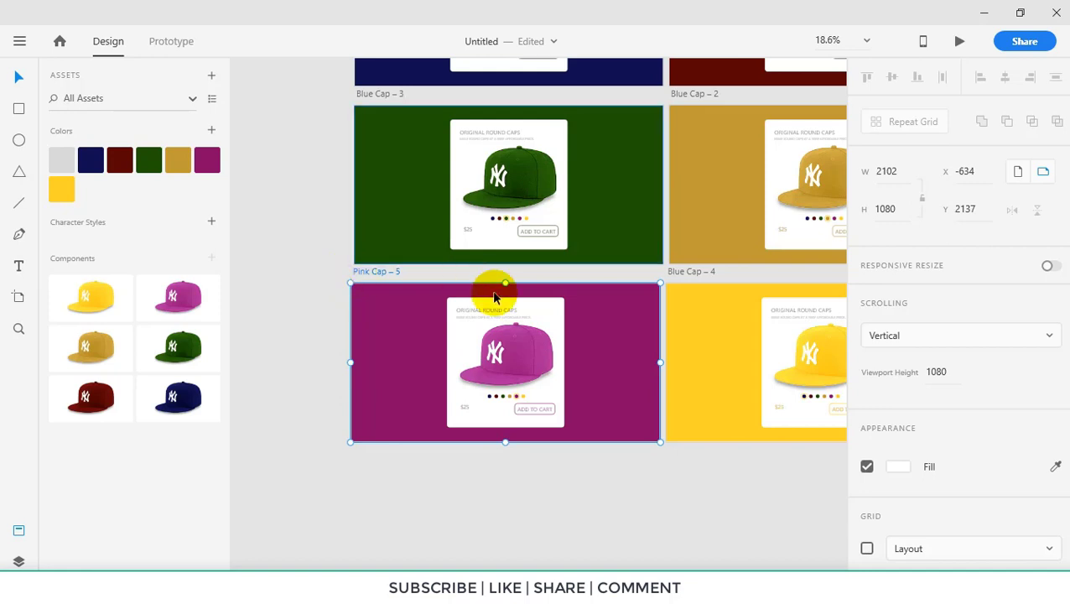
Rename the artboard with the yellow cap as "Yellow Cap – 4"
double_click(681, 274)
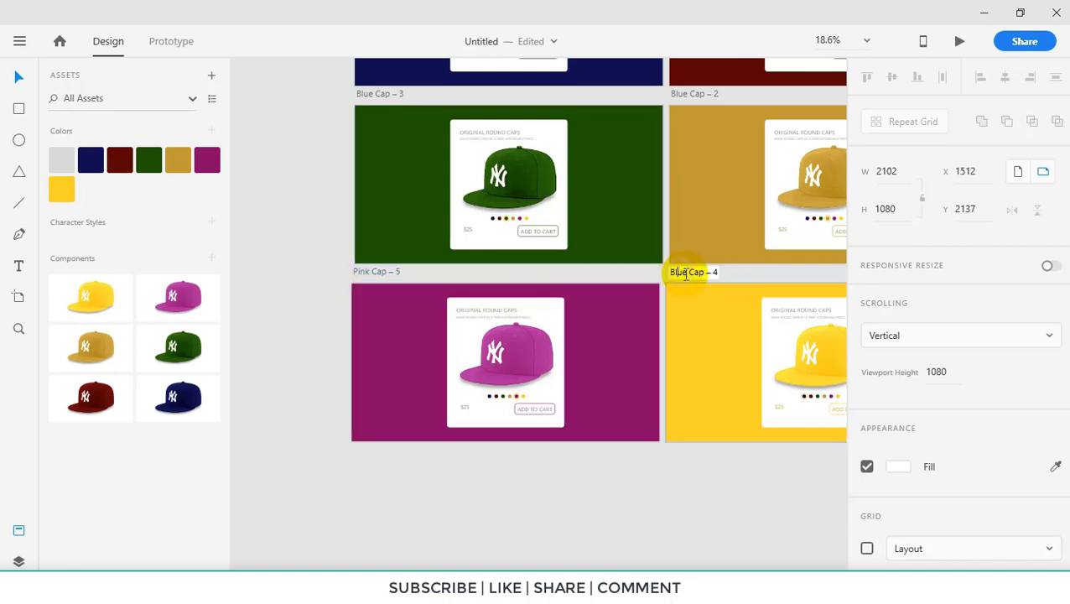
drag(685, 274, 646, 271)
text(Yellow)
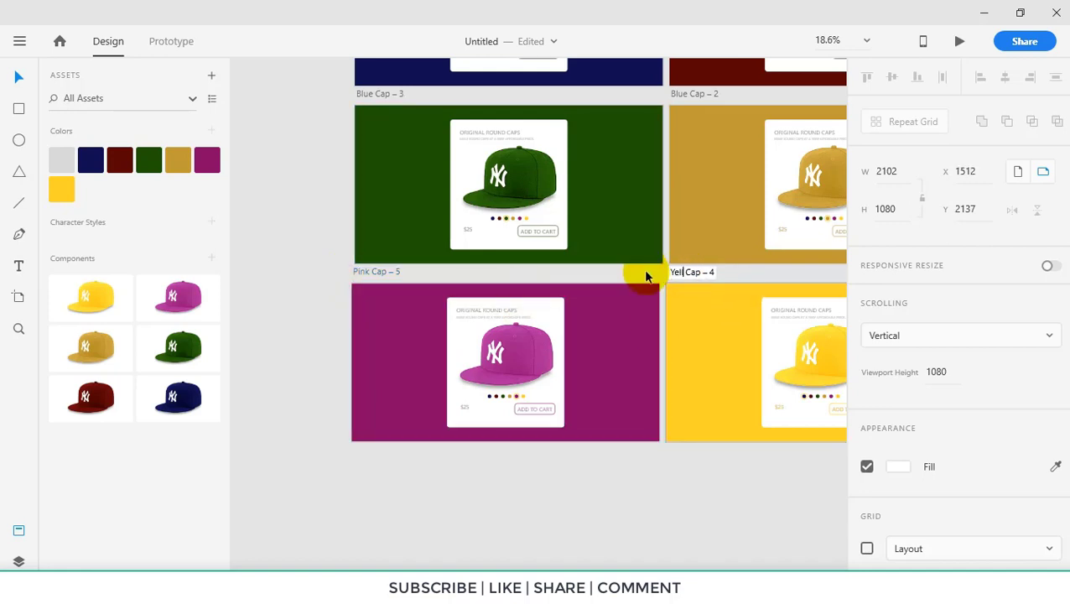
key(Return)
Rename the artboard with the green cap as "Green Cap – 3"
scroll(645, 275, up, 4)
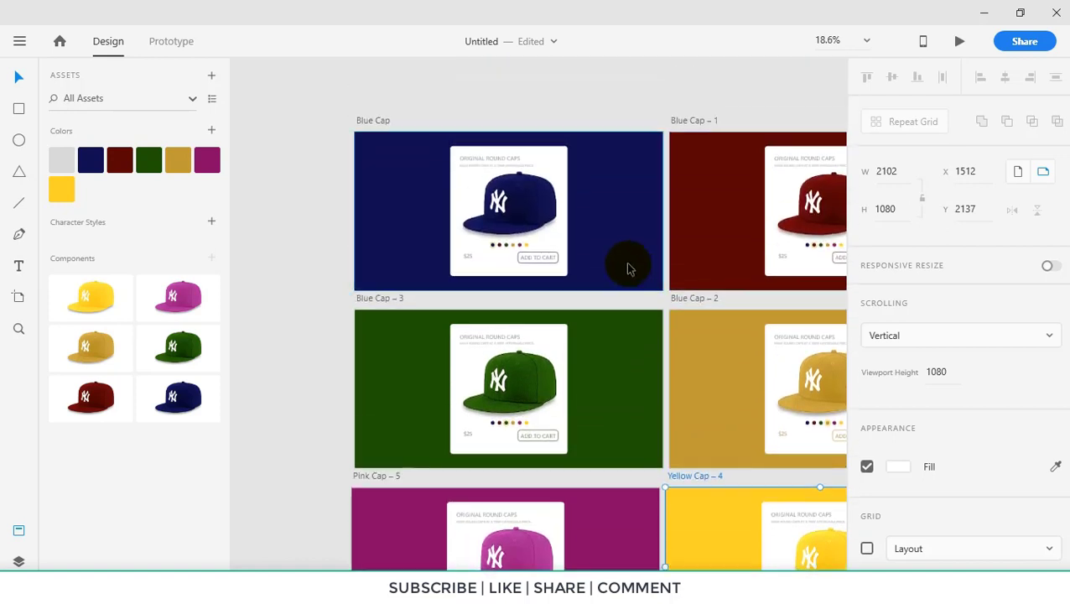
click(369, 300)
double_click(369, 301)
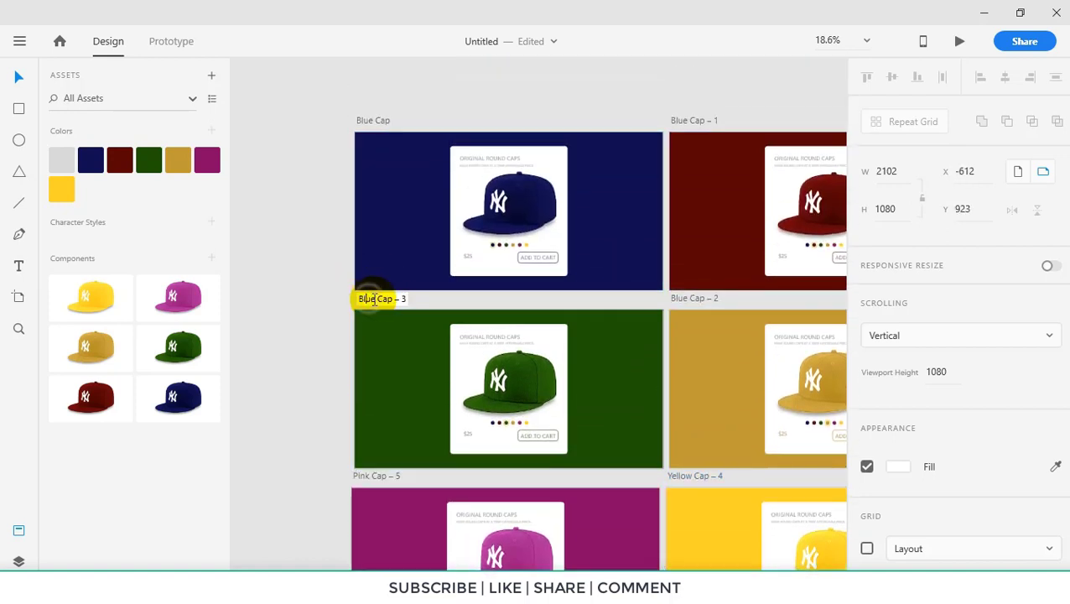
drag(374, 300, 340, 301)
key(BackSpace)
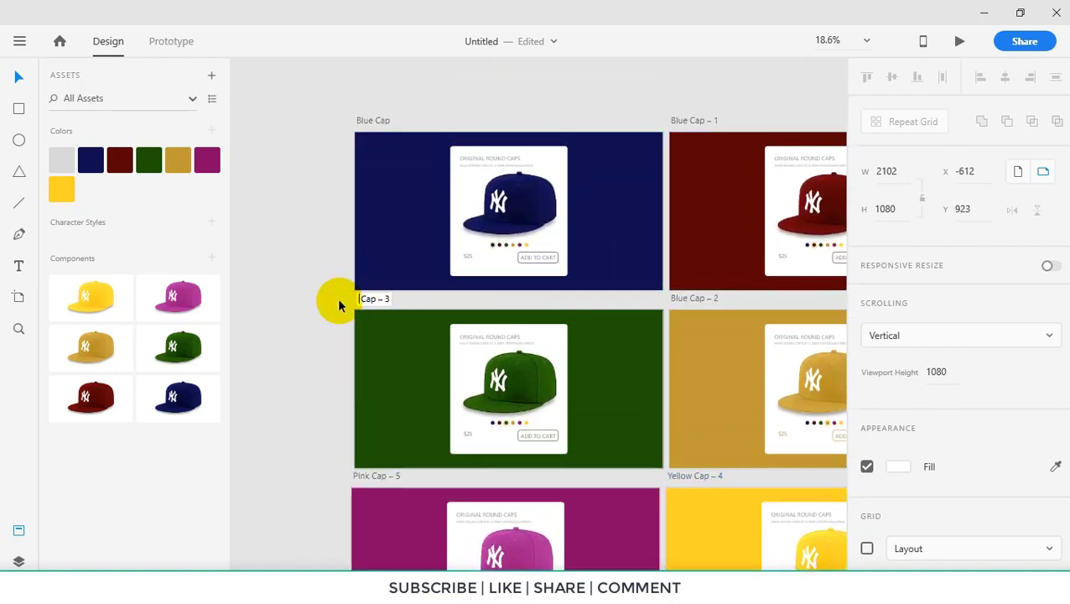
text(Green)
key(Return)
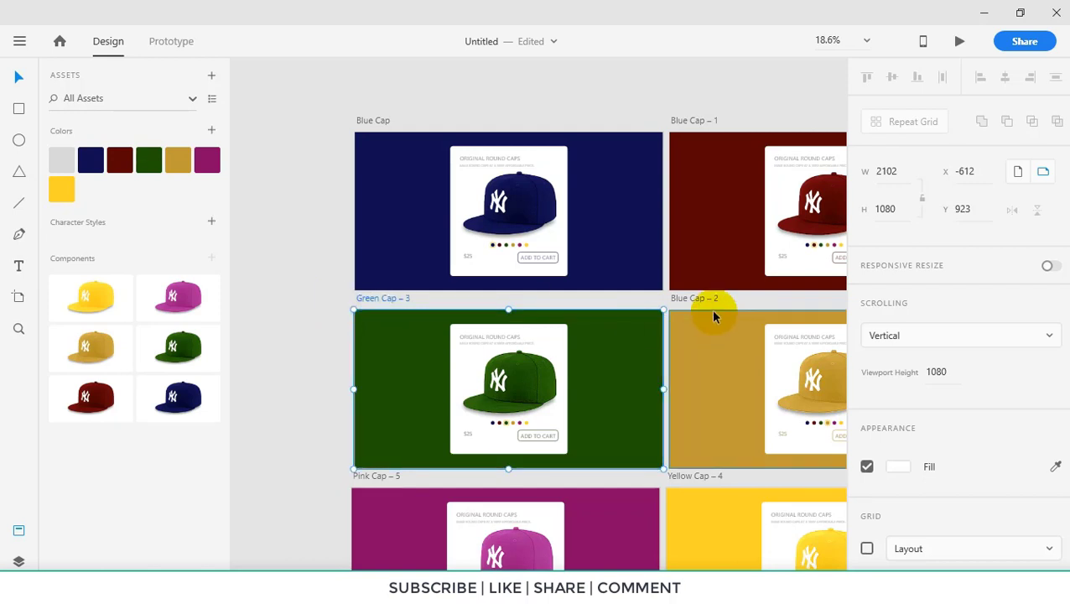
Rename the artboard with the golden cap as "Orange Cap – 2"
double_click(681, 299)
drag(691, 298, 598, 320)
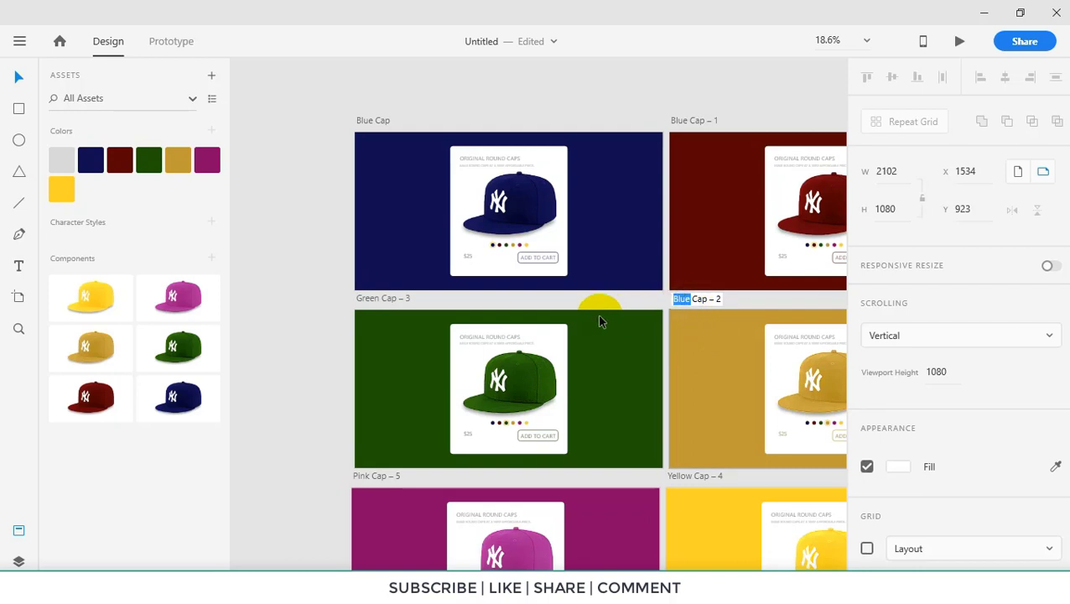
text(Orange)
key(Return)
Rename the artboard with the dark red cap as "Dark Red Cap – 1"
double_click(684, 121)
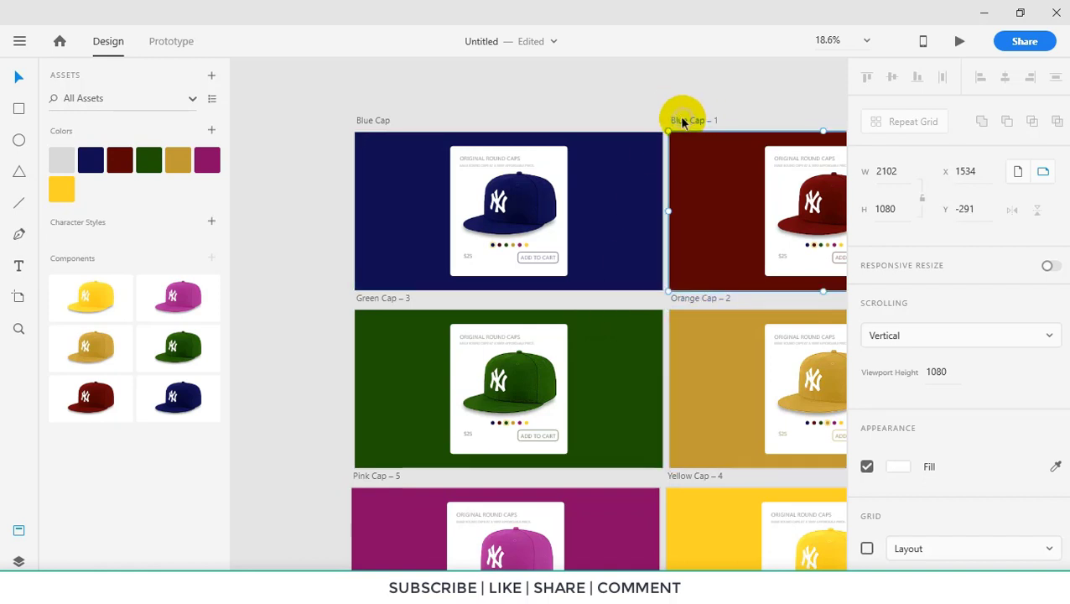
drag(690, 122, 648, 128)
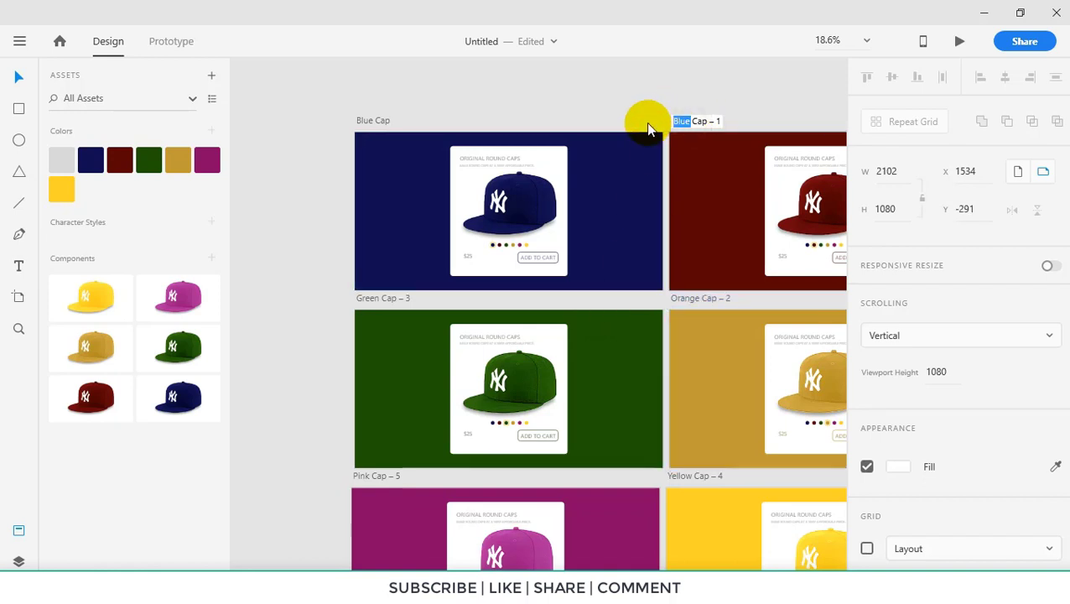
text(Dark Red)
key(Return)
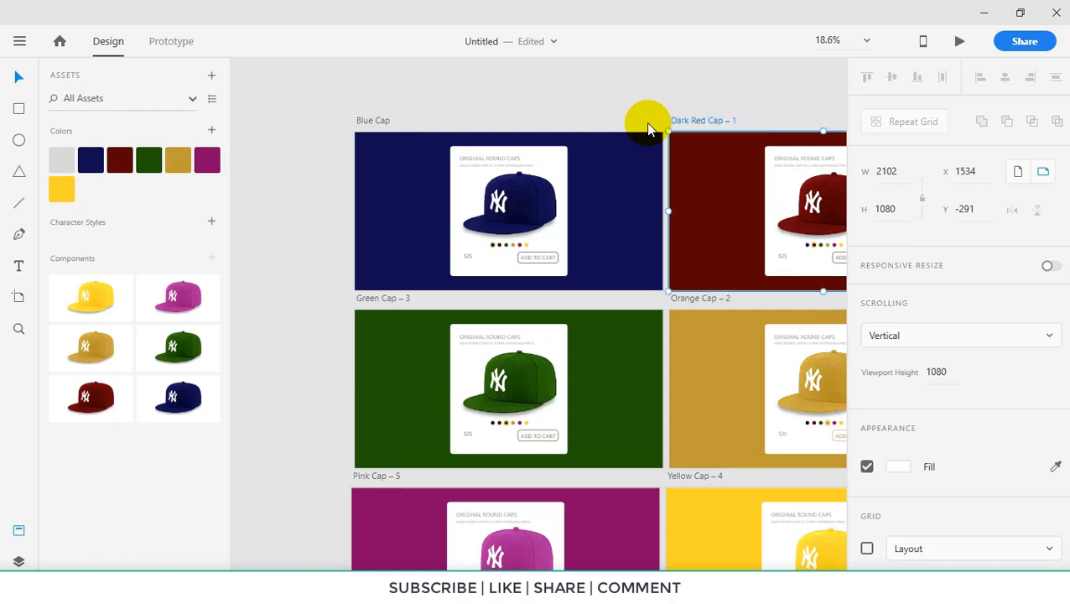
Preview the Blue Cap artboard in a maximized preview window, then return to the design
scroll(640, 124, down, 5)
scroll(779, 176, up, 1)
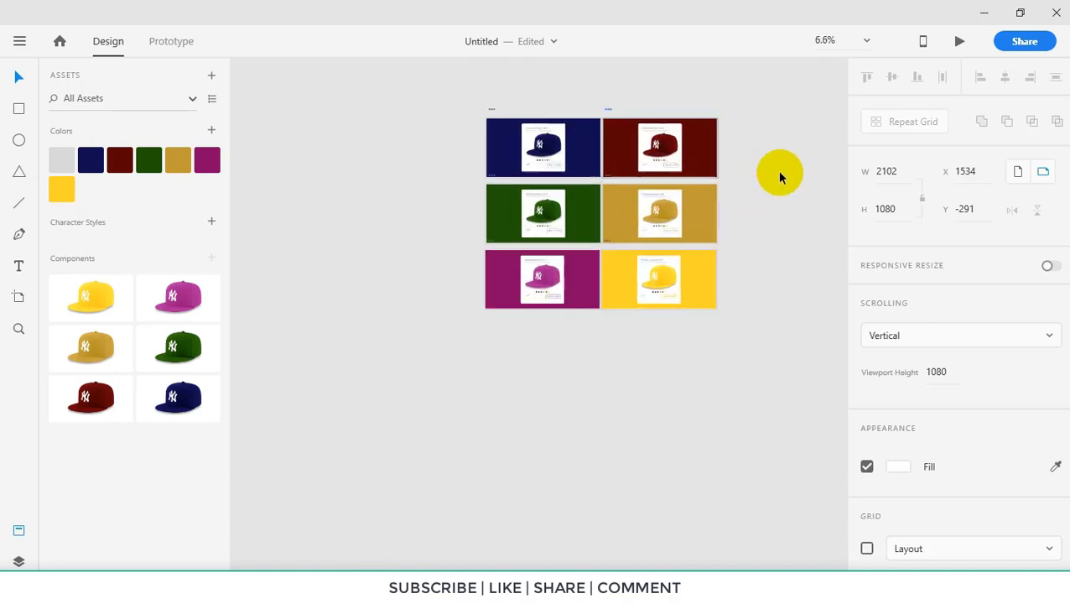
scroll(779, 176, up, 1)
click(423, 143)
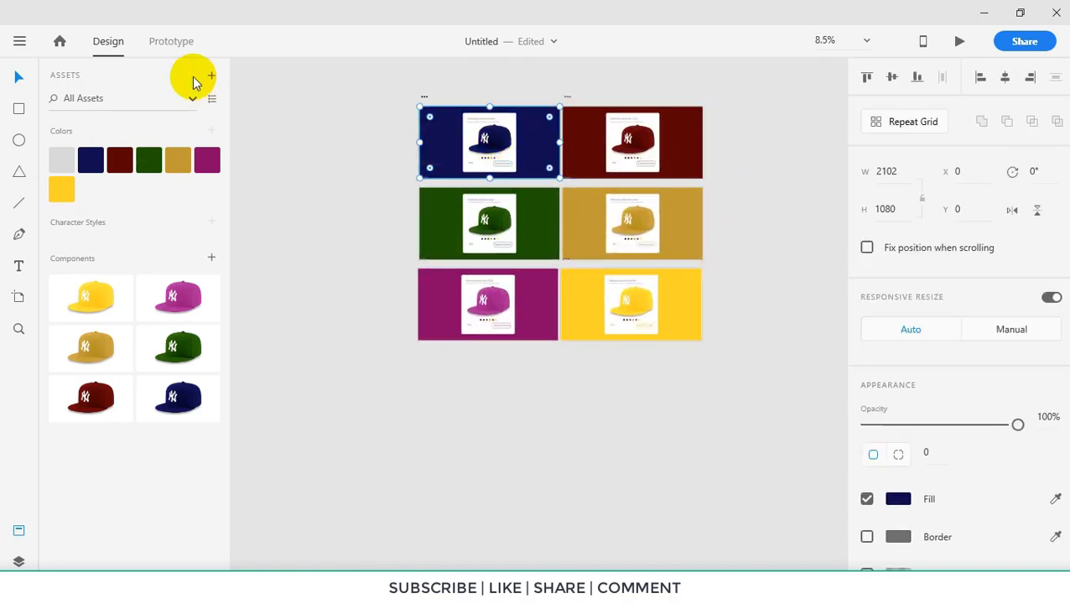
click(960, 44)
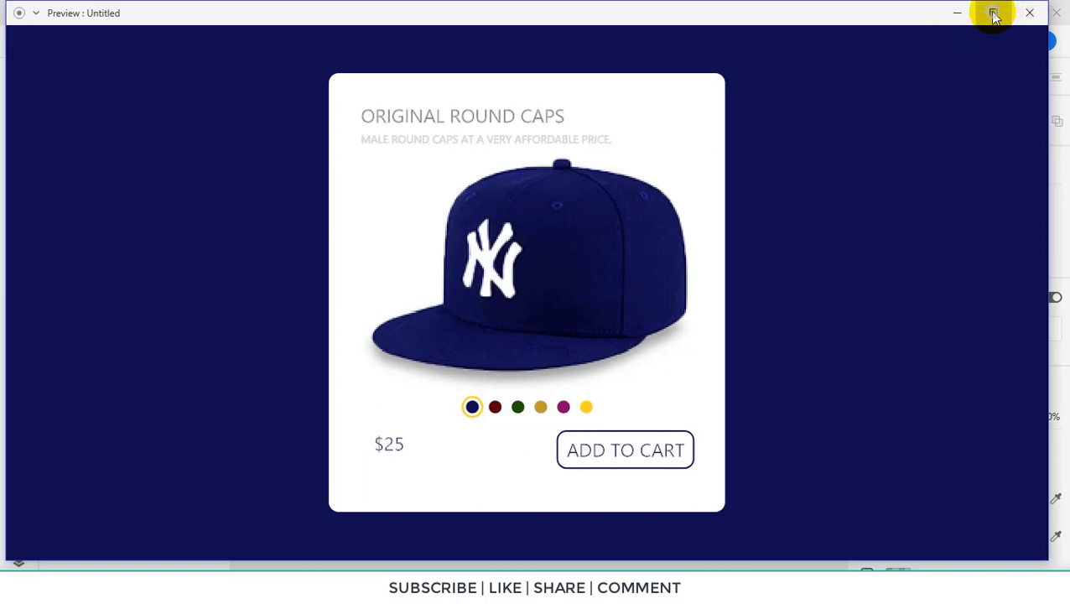
click(994, 14)
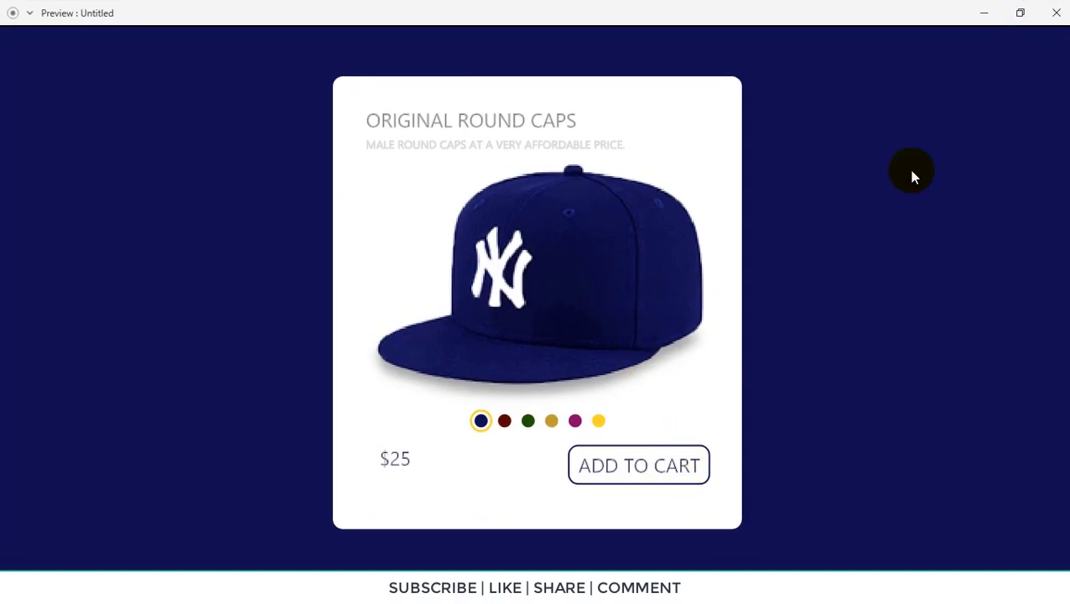
click(984, 15)
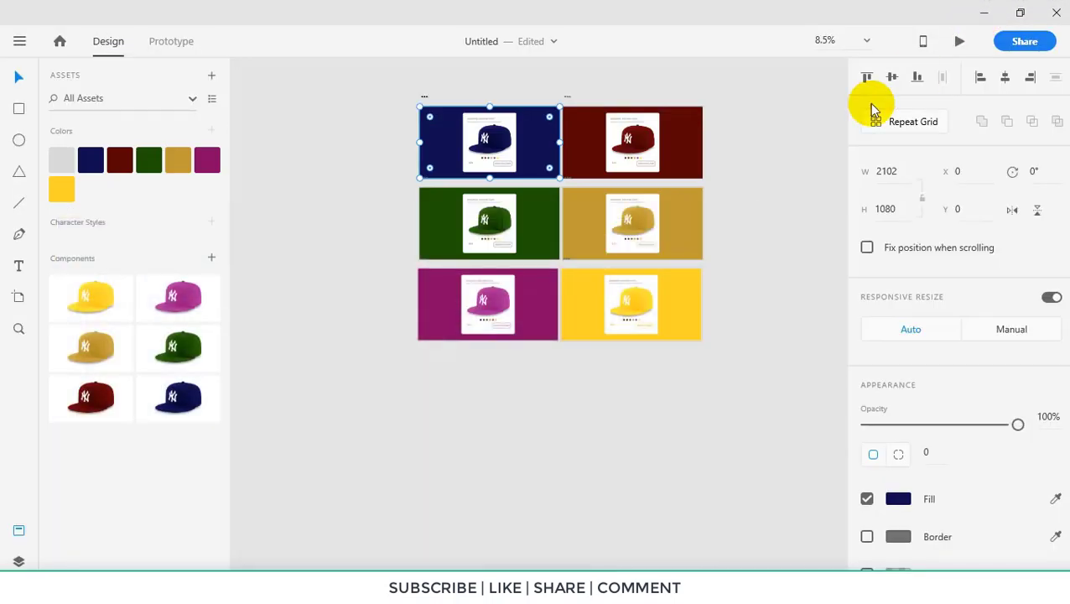
Switch to prototyping mode and ungroup the row of colour dots on the blue cap card
click(186, 49)
click(551, 156)
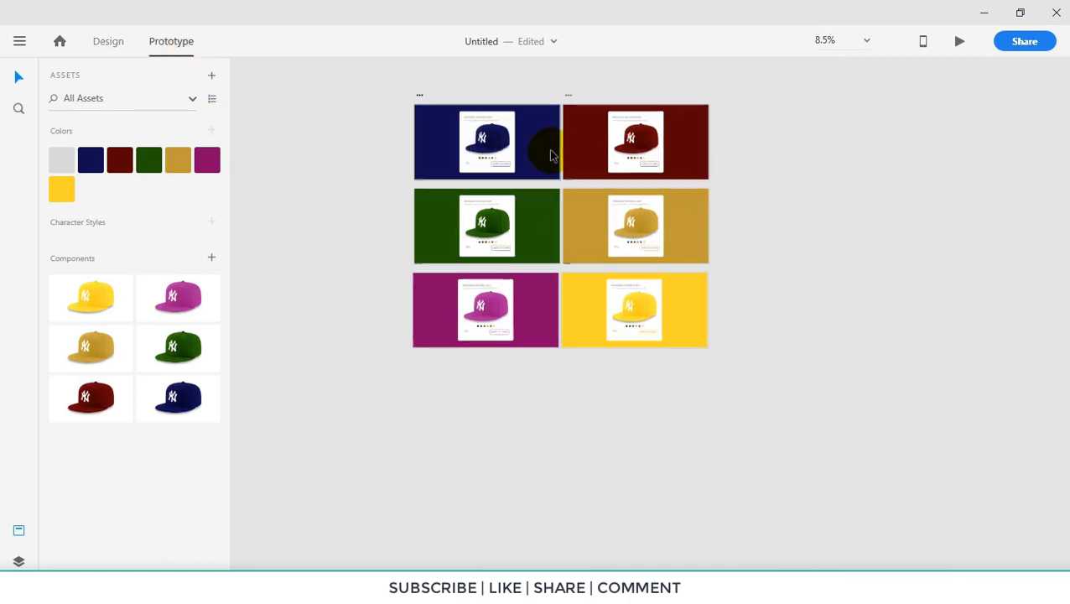
scroll(549, 157, up, 2)
click(439, 179)
scroll(399, 173, up, 3)
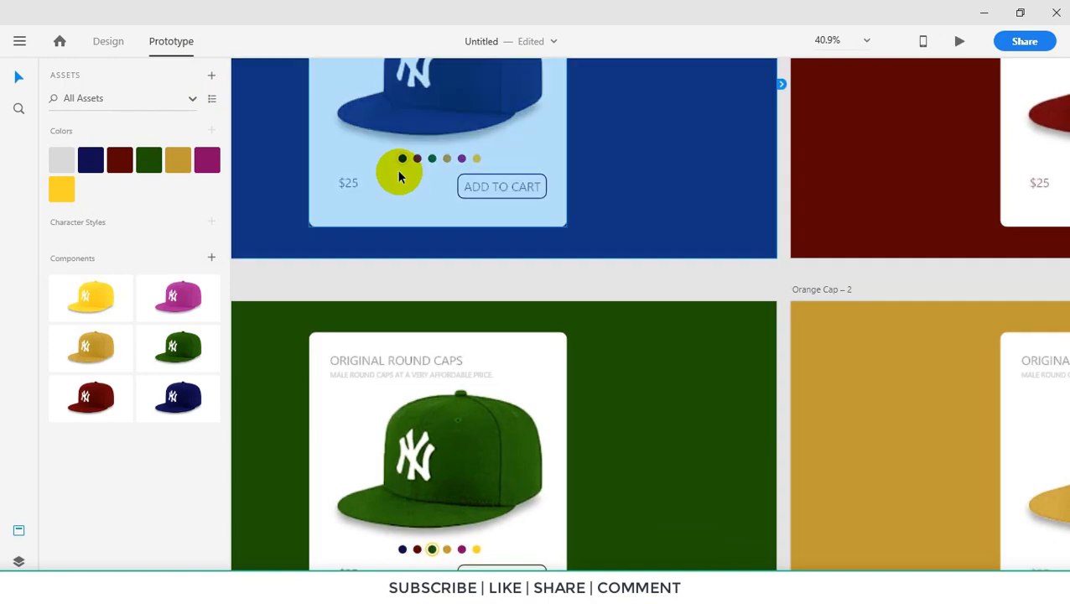
scroll(399, 174, up, 3)
scroll(423, 180, down, 4)
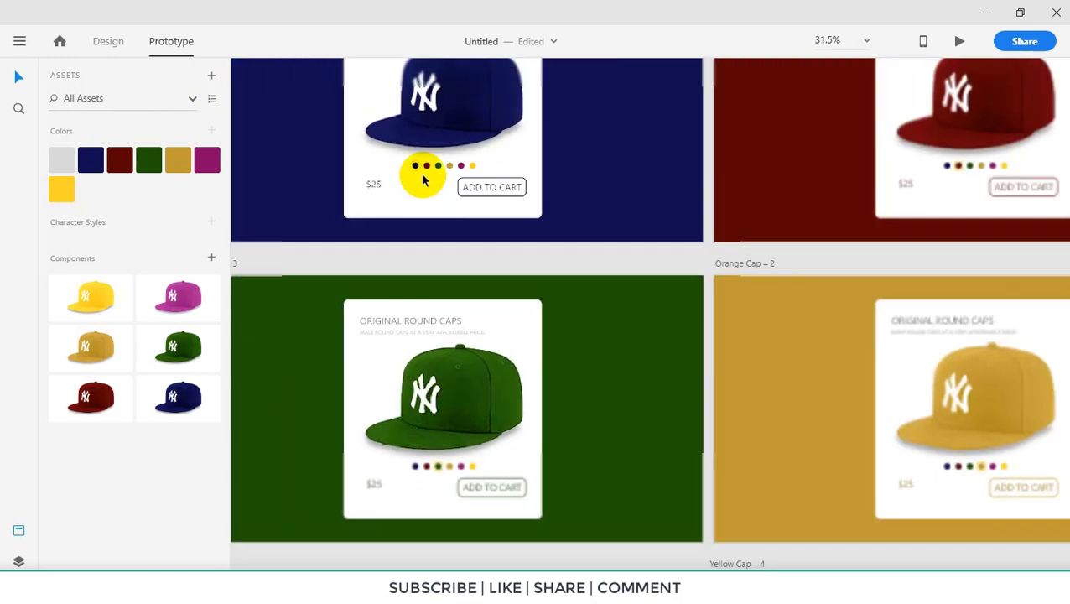
double_click(424, 167)
right_click(425, 168)
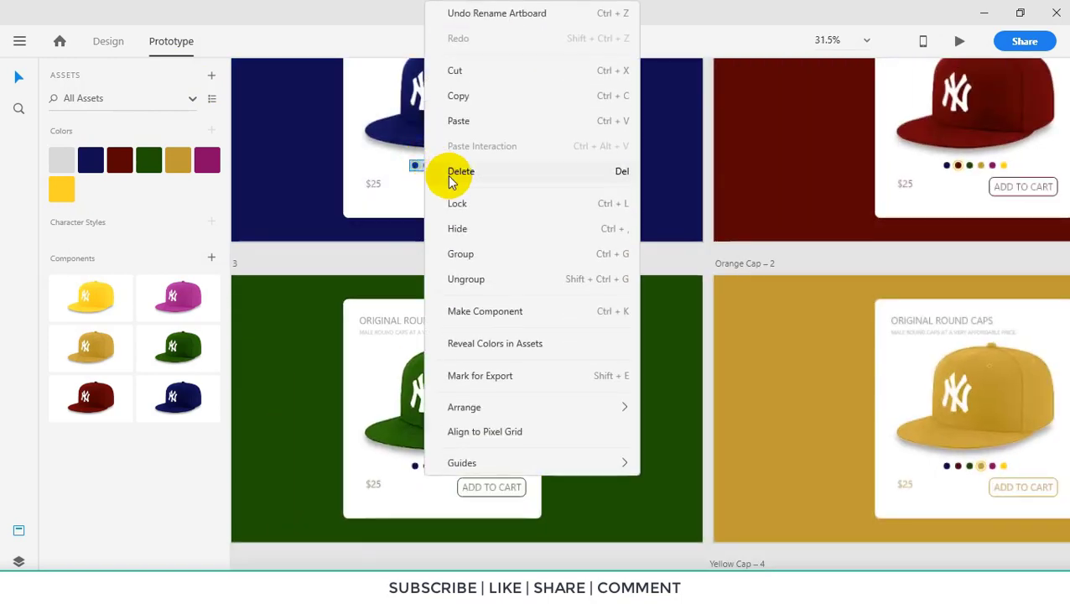
click(463, 279)
right_click(425, 168)
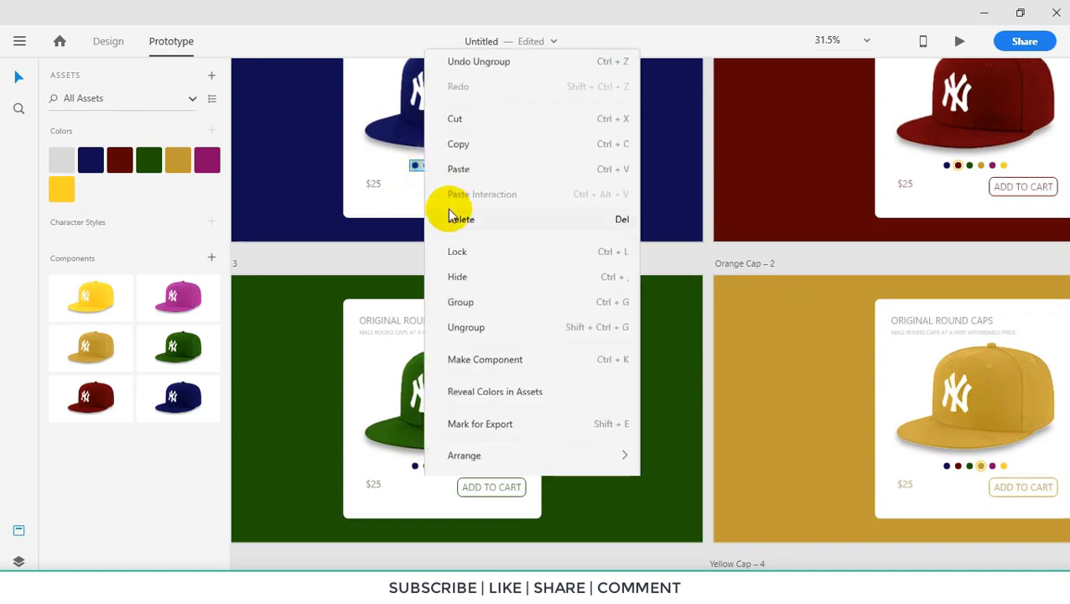
click(466, 279)
click(528, 162)
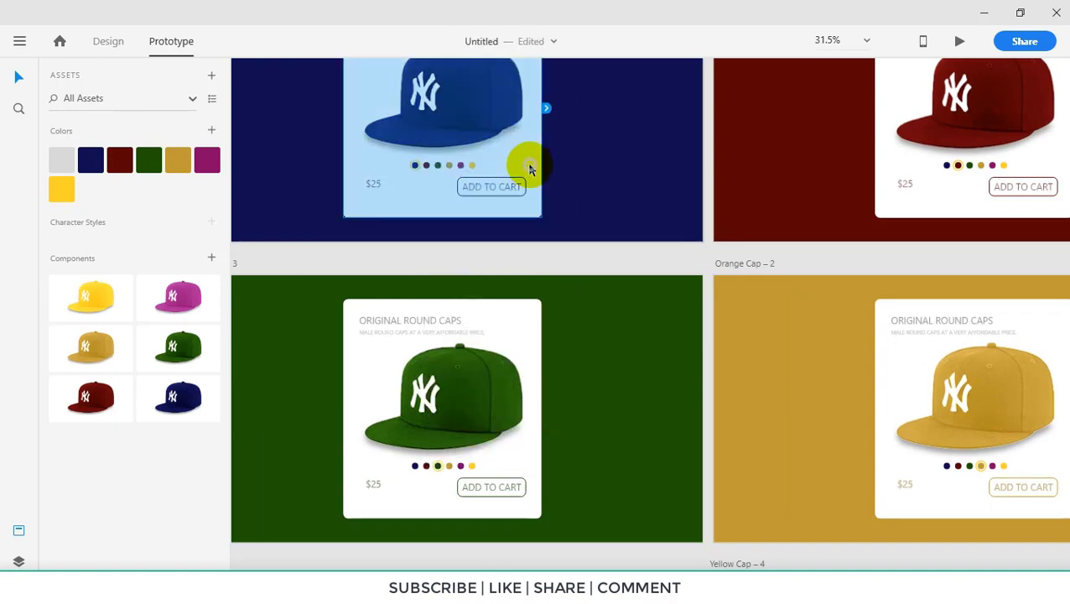
Link the dark red dot on the blue cap card to the Dark Red Cap – 1 artboard with a tap-triggered Dissolve transition
click(427, 166)
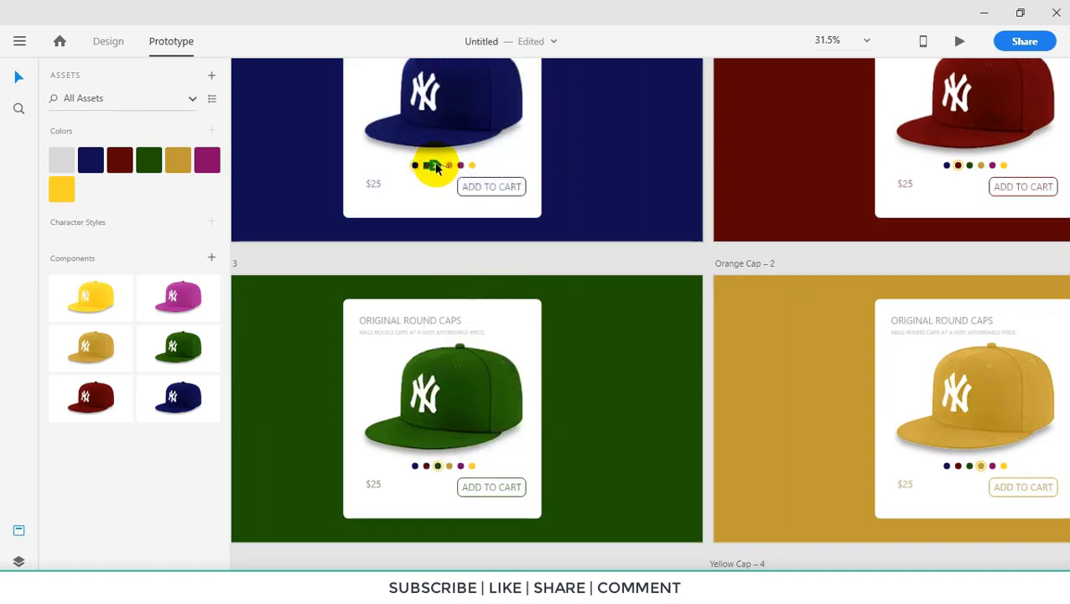
drag(436, 167, 793, 195)
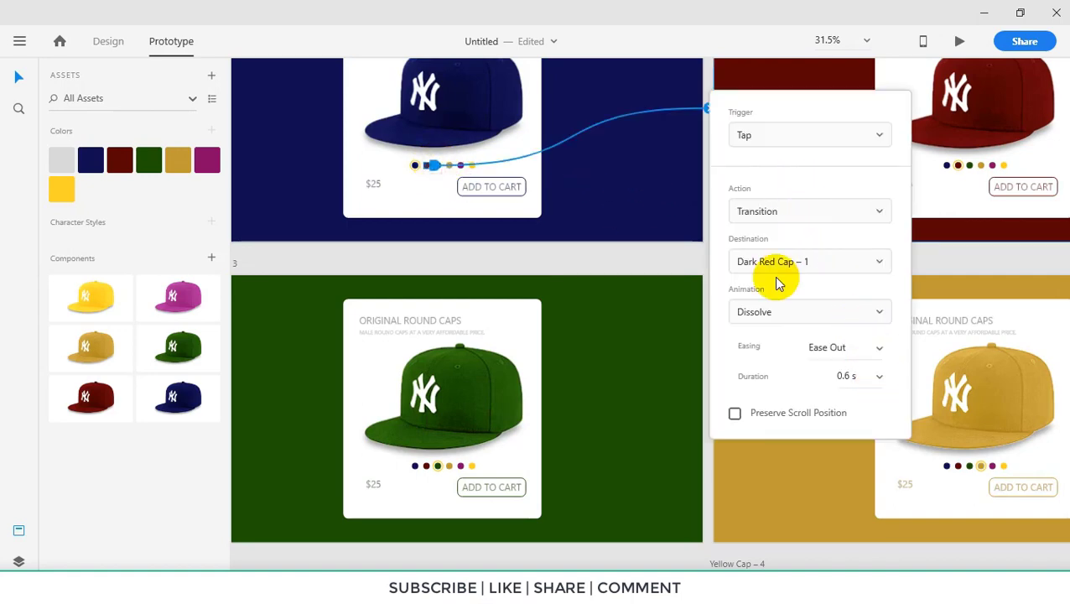
click(549, 179)
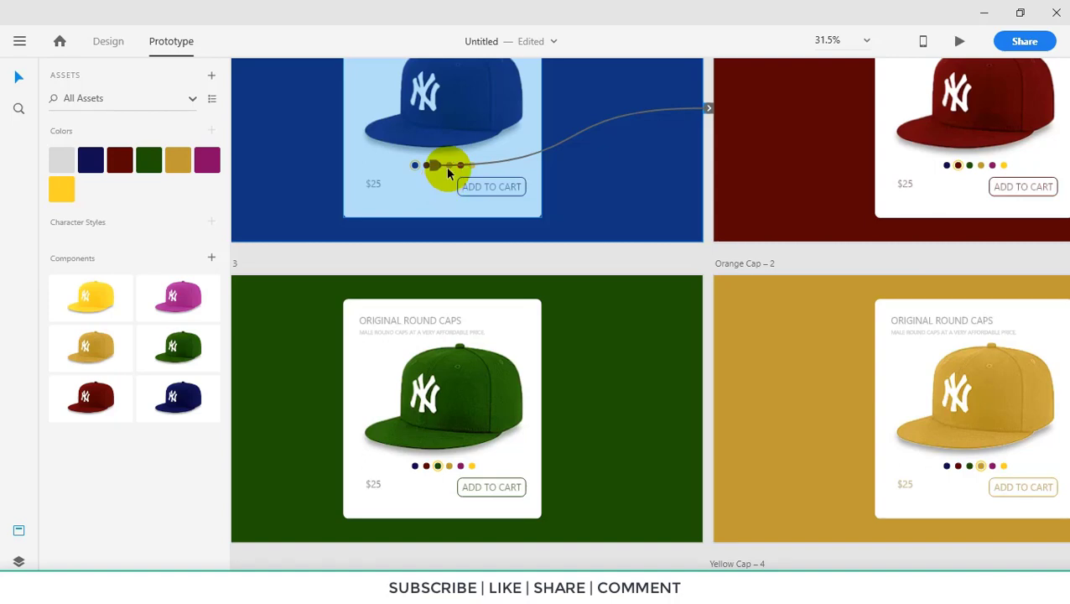
Link the blue cap card's green dot to the Green Cap – 3 artboard and its golden dot to Orange Cap – 2
scroll(447, 172, up, 2)
drag(437, 171, 643, 370)
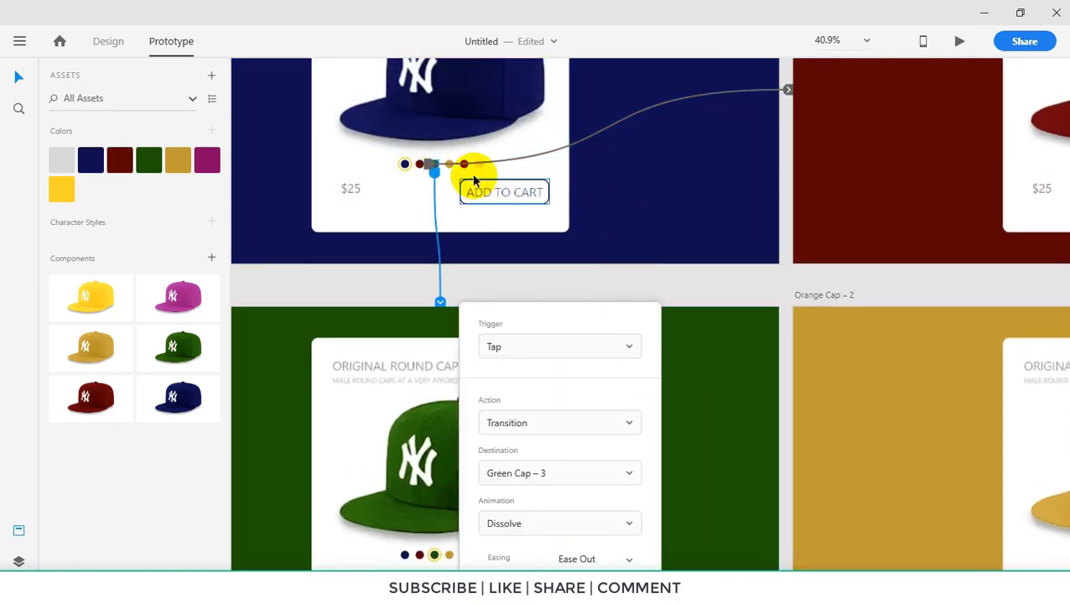
click(453, 171)
drag(458, 171, 879, 372)
Link the blue cap card's purple dot to the purple cap artboard and its yellow dot to the Yellow Cap – 4 artboard
scroll(584, 219, down, 1)
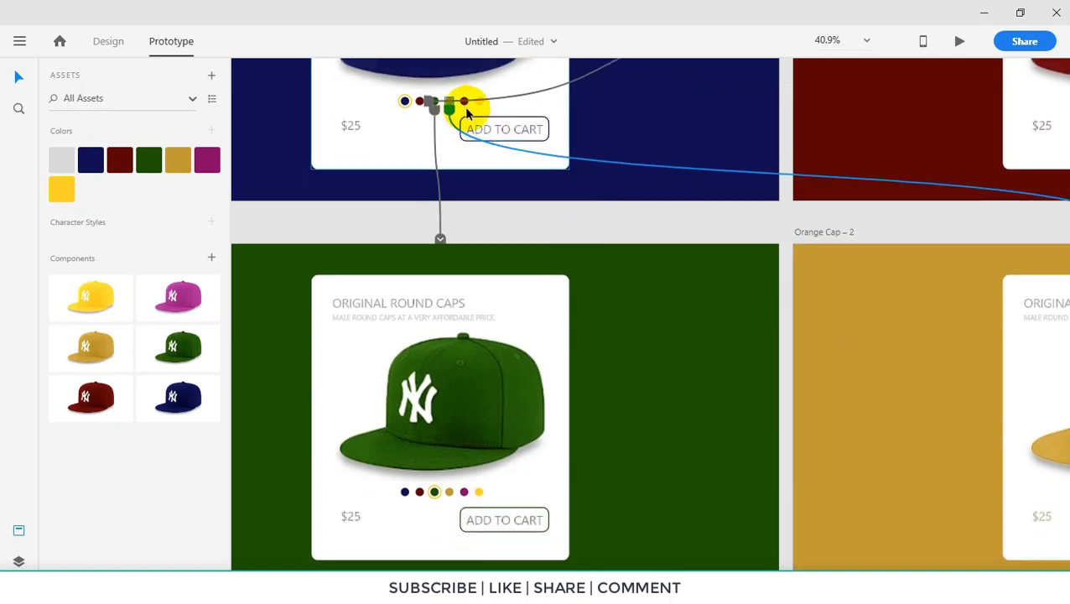
scroll(466, 110, down, 3)
drag(469, 106, 587, 432)
drag(475, 110, 755, 466)
key(ctrl+0)
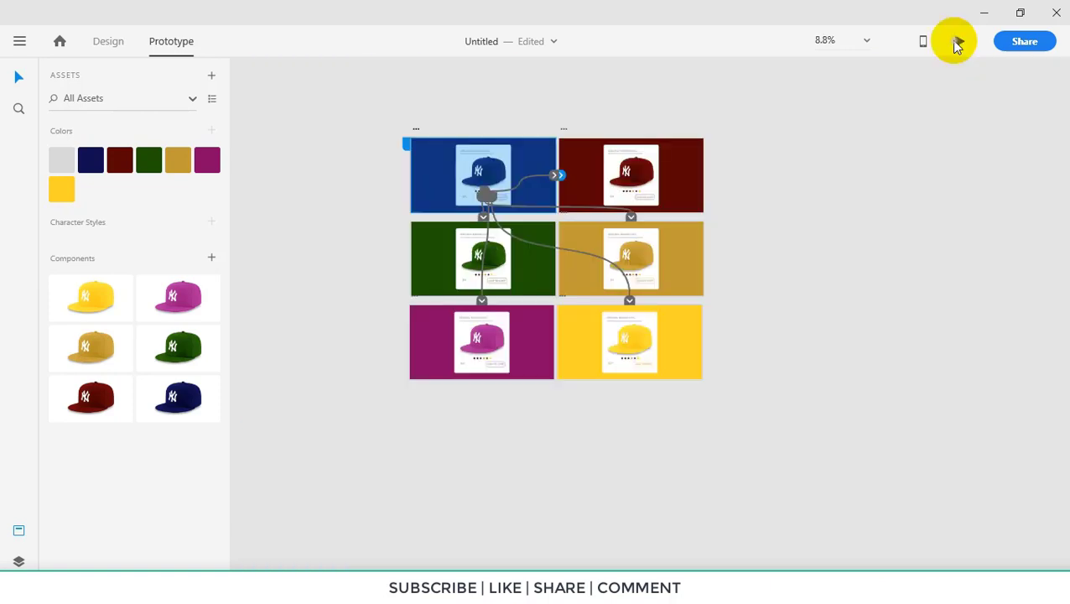
Preview the prototype and test the dark red, green, golden, purple and yellow dots in turn
click(957, 41)
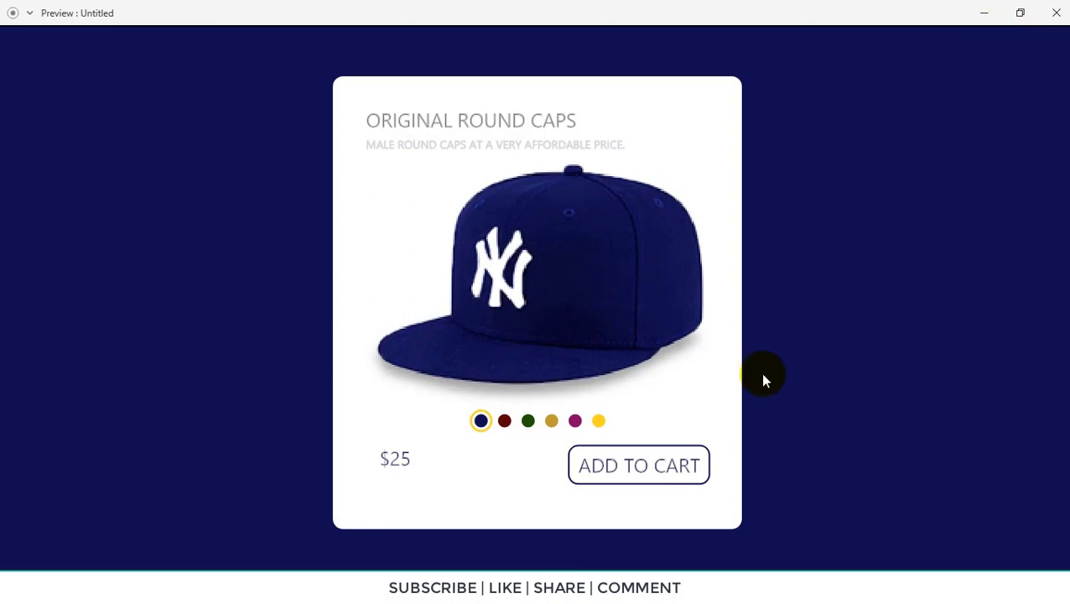
click(504, 423)
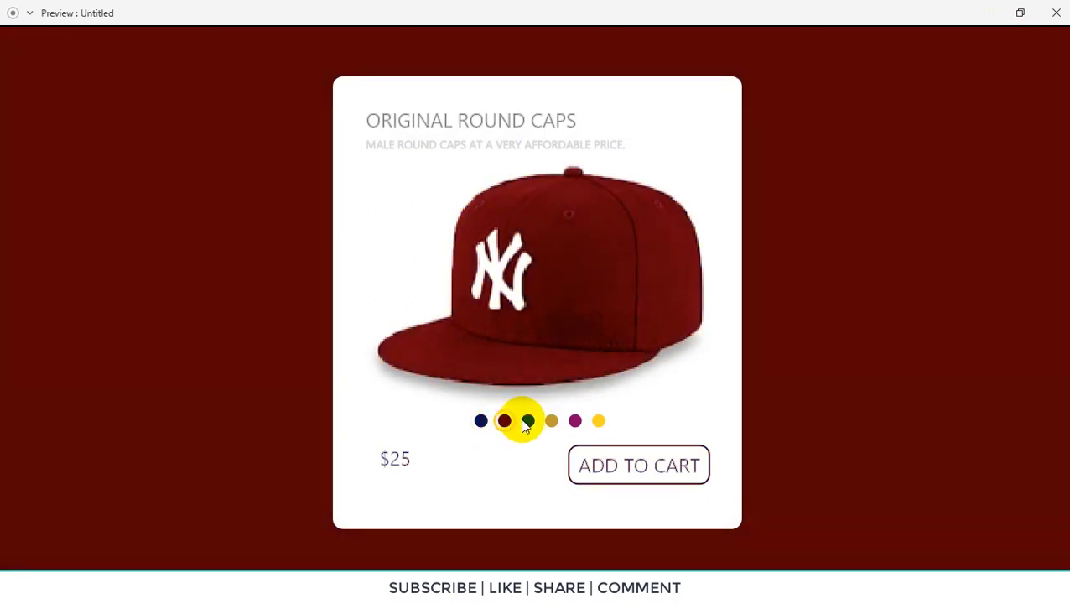
click(528, 423)
click(550, 421)
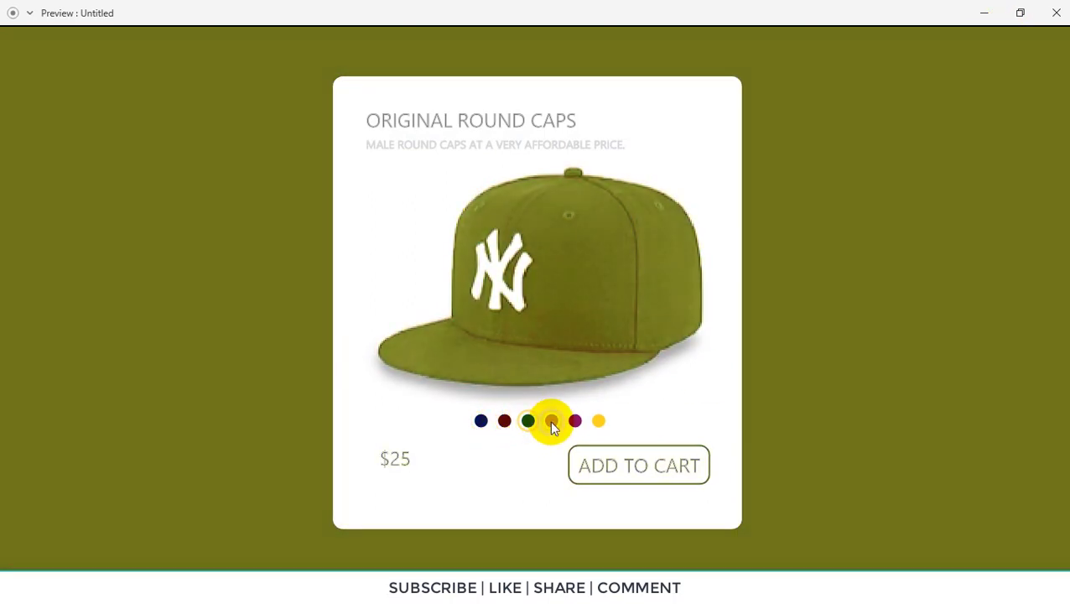
click(572, 424)
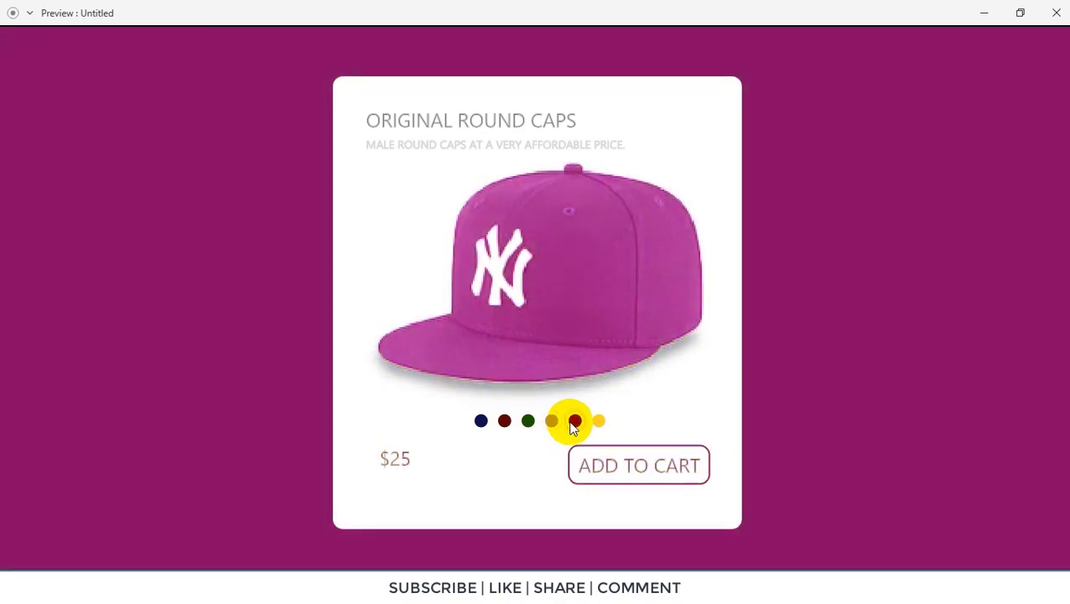
click(598, 427)
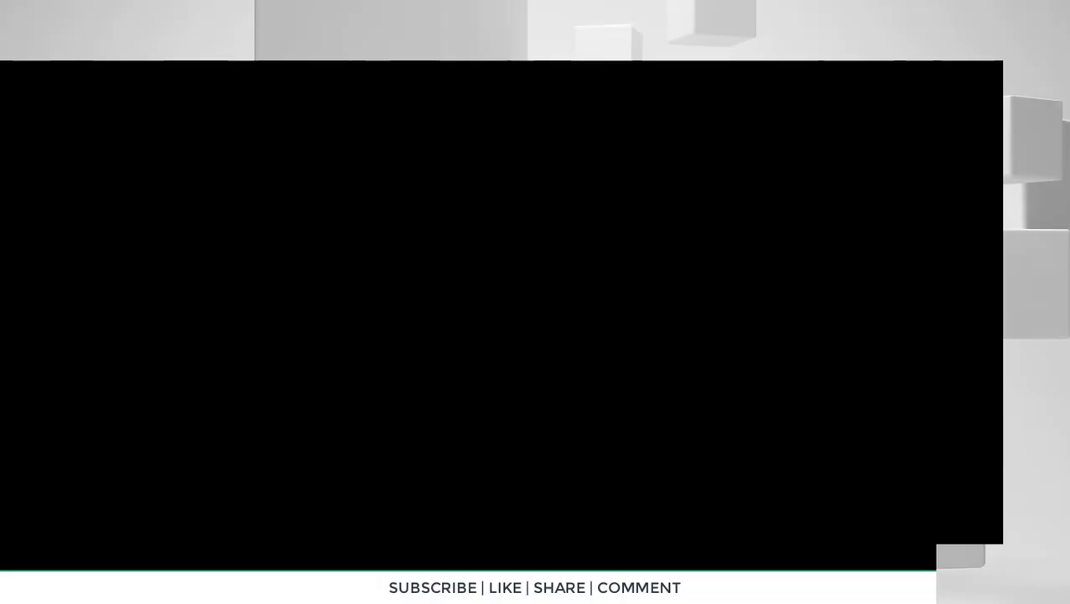